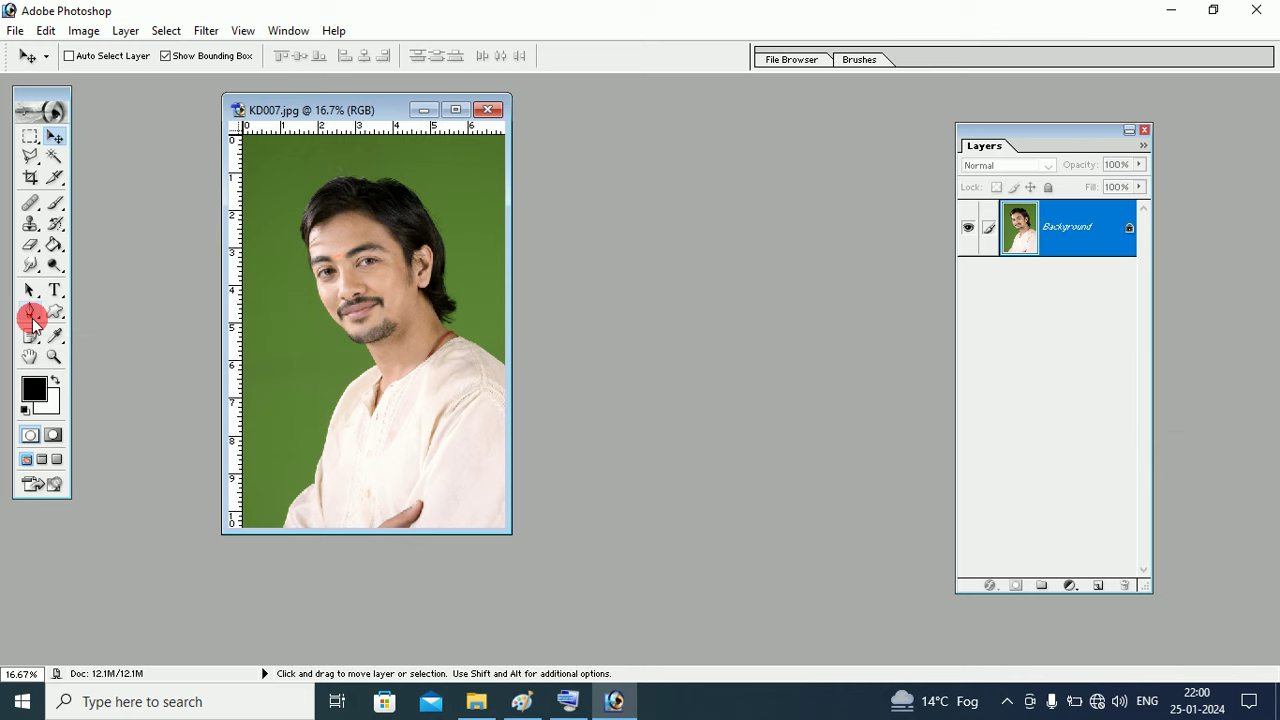
Look through the Lasso tool variants, then make the Pen tool active.
left_click(31, 160)
left_click_drag(31, 160, 155, 160)
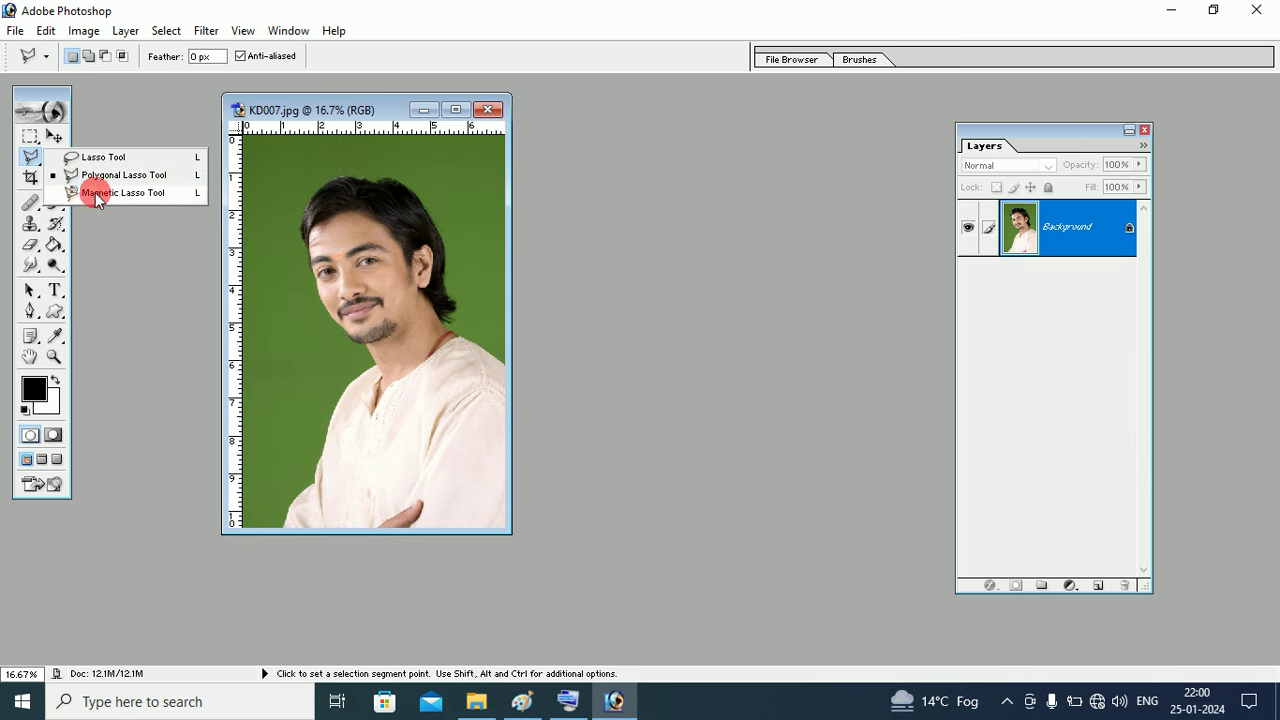
left_click_drag(155, 160, 184, 201)
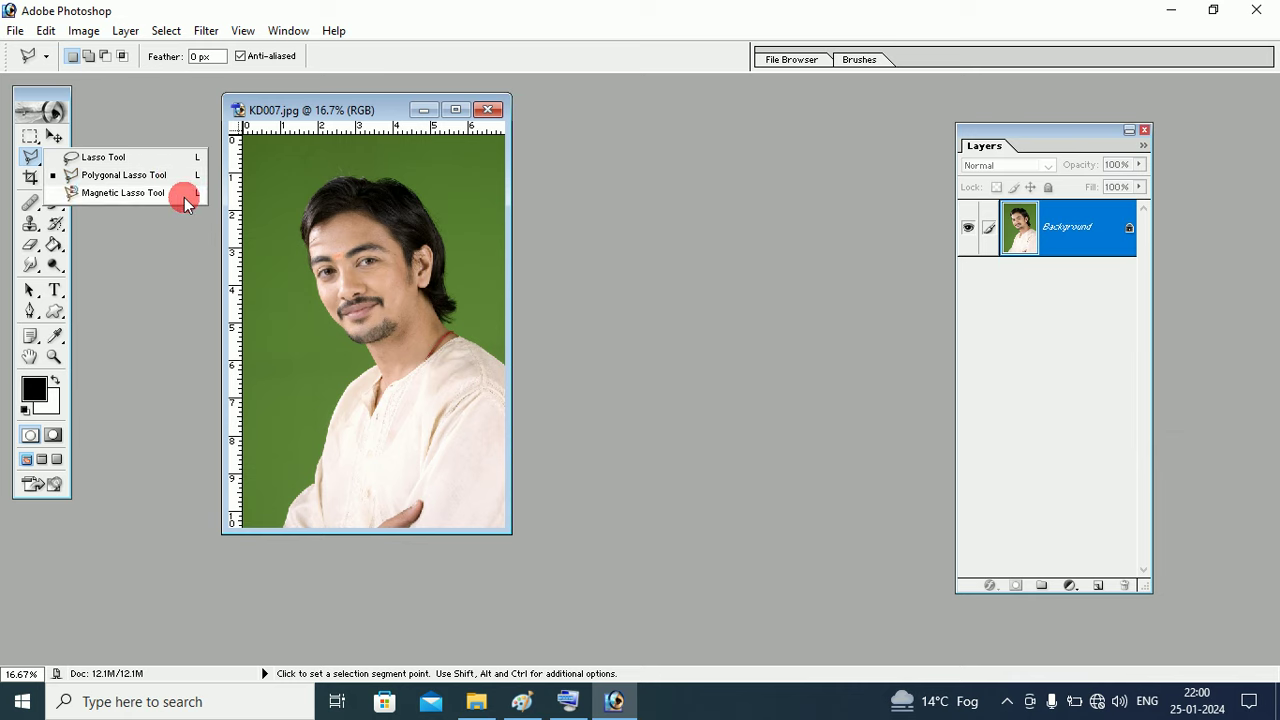
left_click_drag(184, 201, 30, 300)
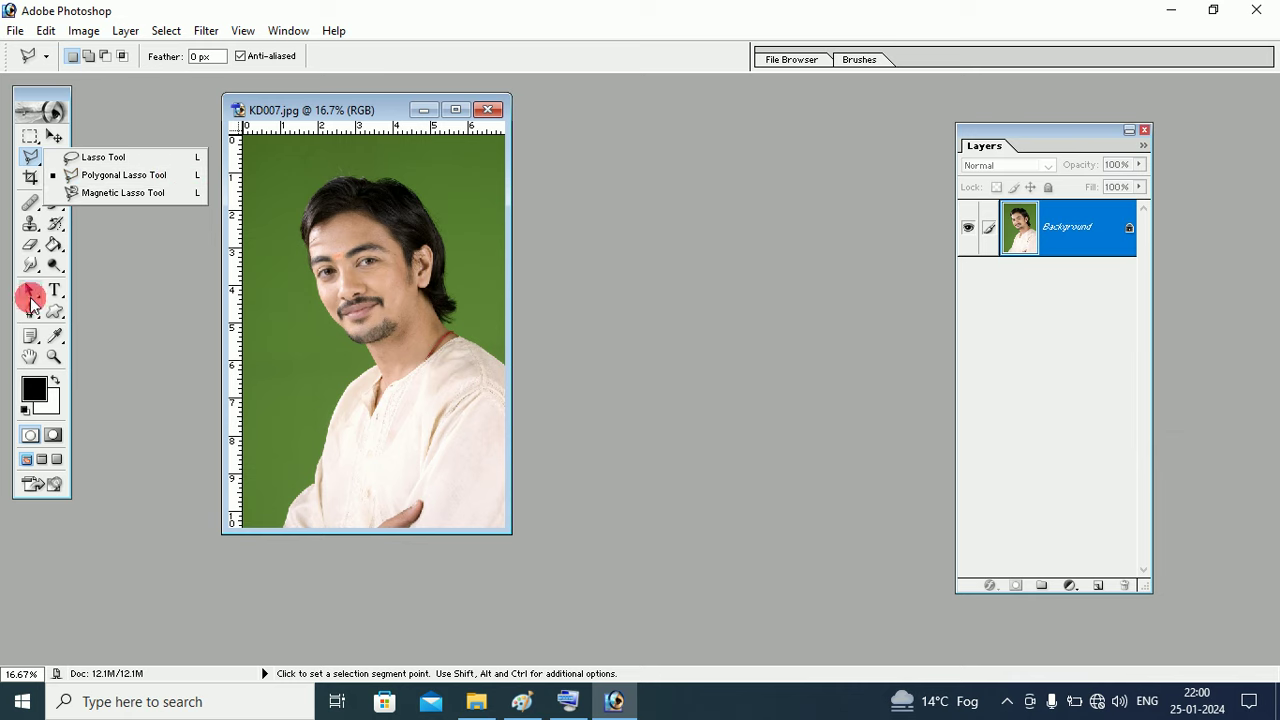
left_click(30, 308)
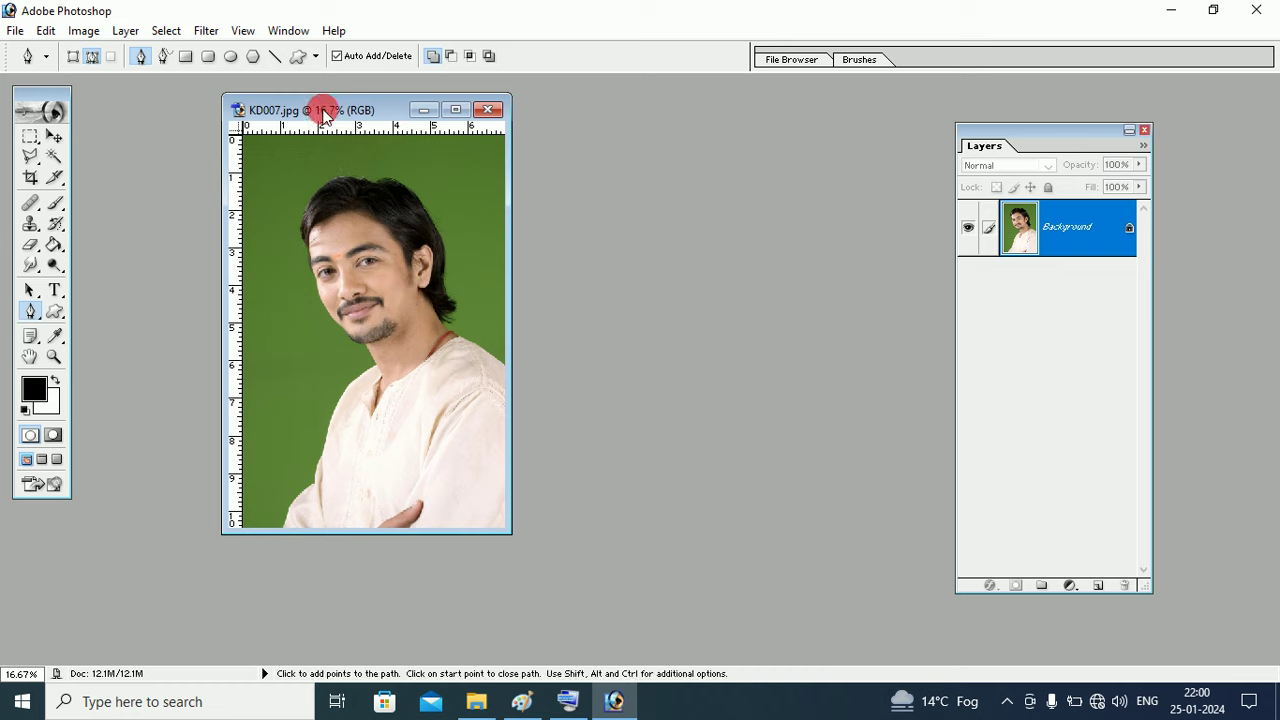
Maximize and restore the KD007.jpg window, then select the Move tool.
left_click(368, 166)
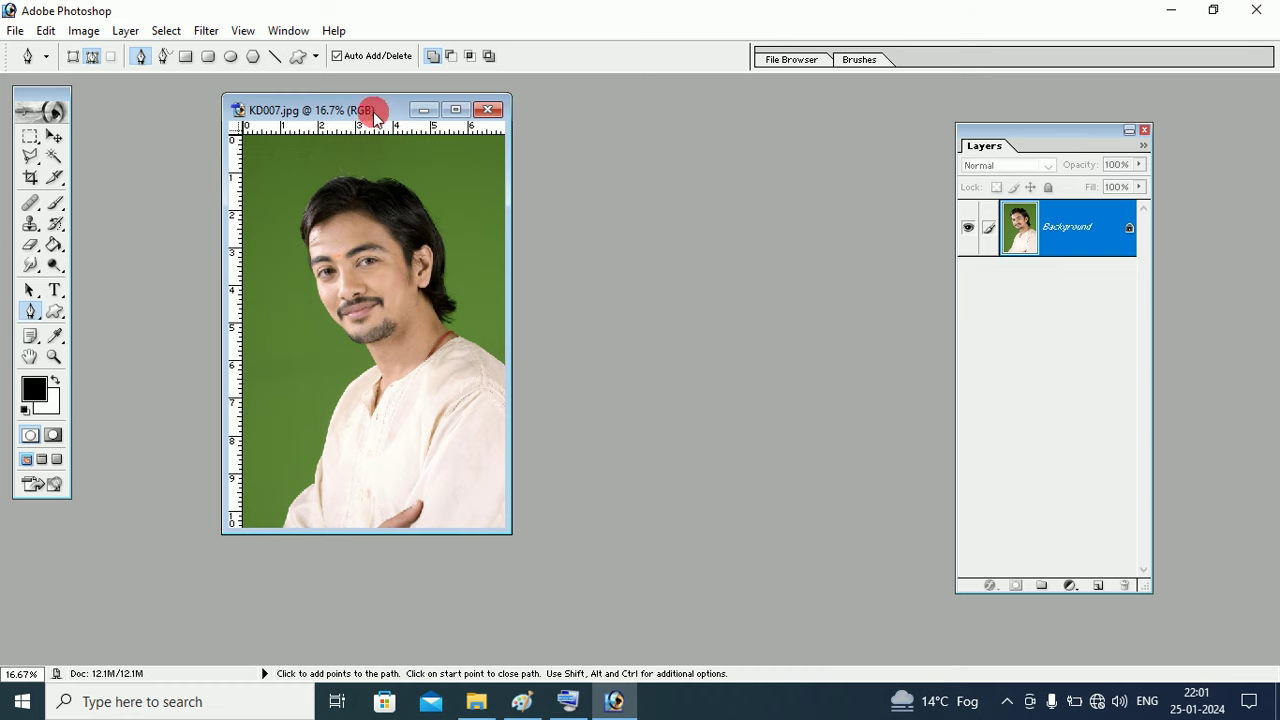
double_click(371, 112)
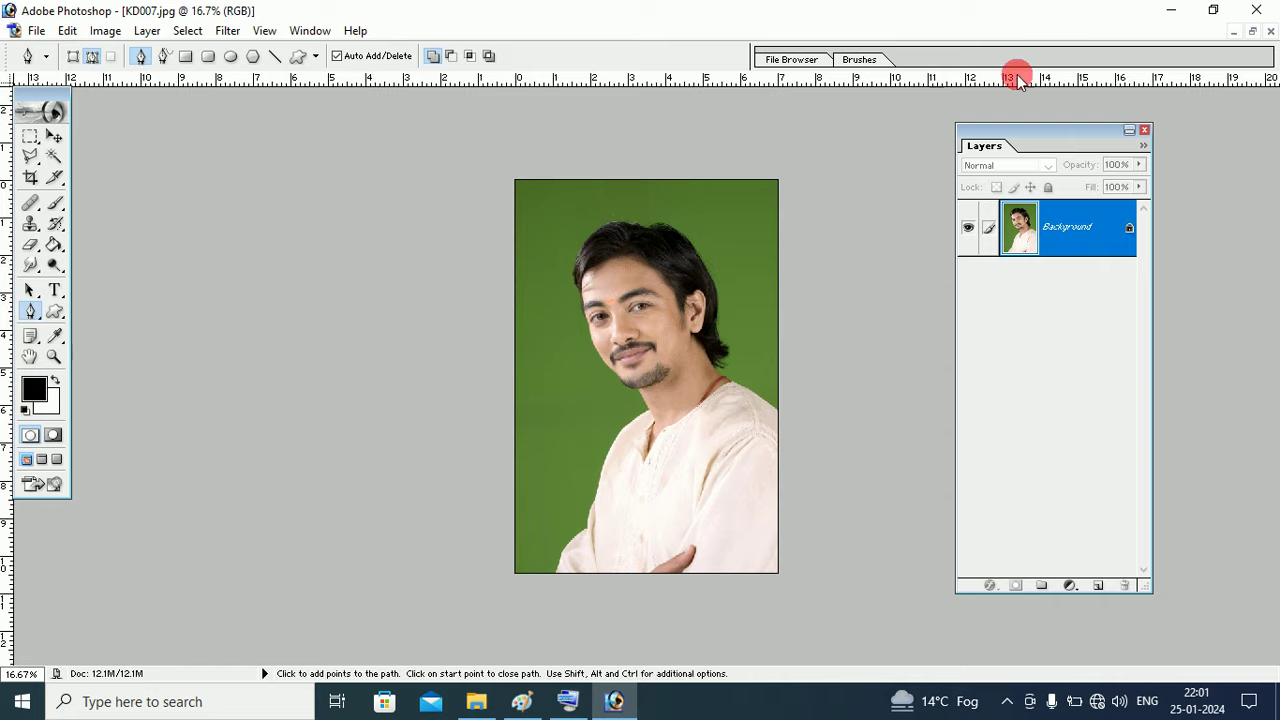
left_click(1254, 33)
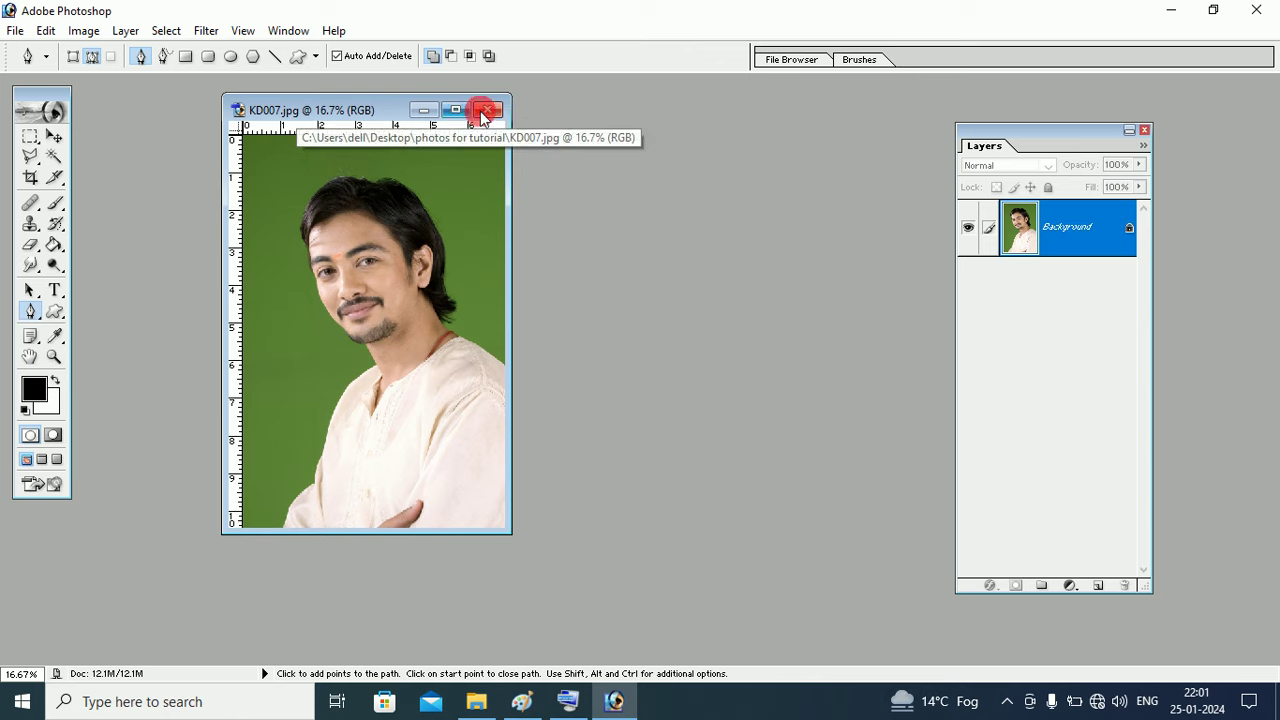
left_click(57, 136)
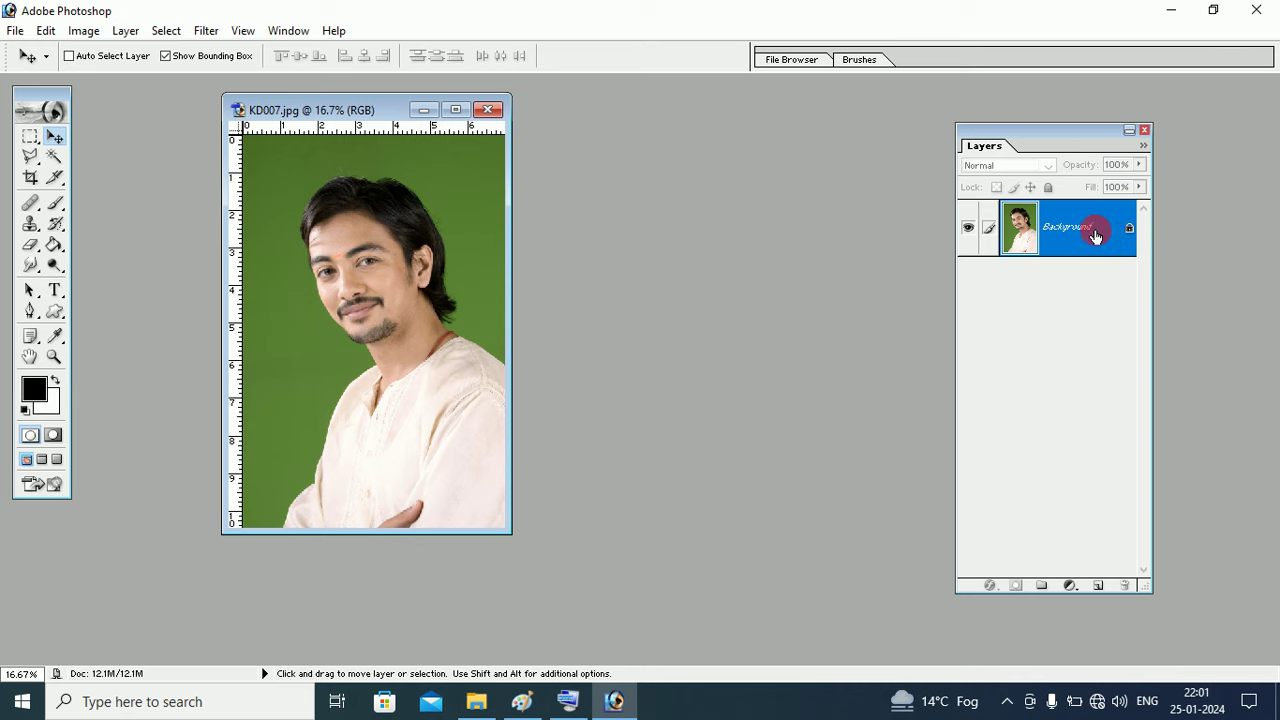
Convert the locked Background into Layer 0, then maximize the portrait window.
double_click(1095, 236)
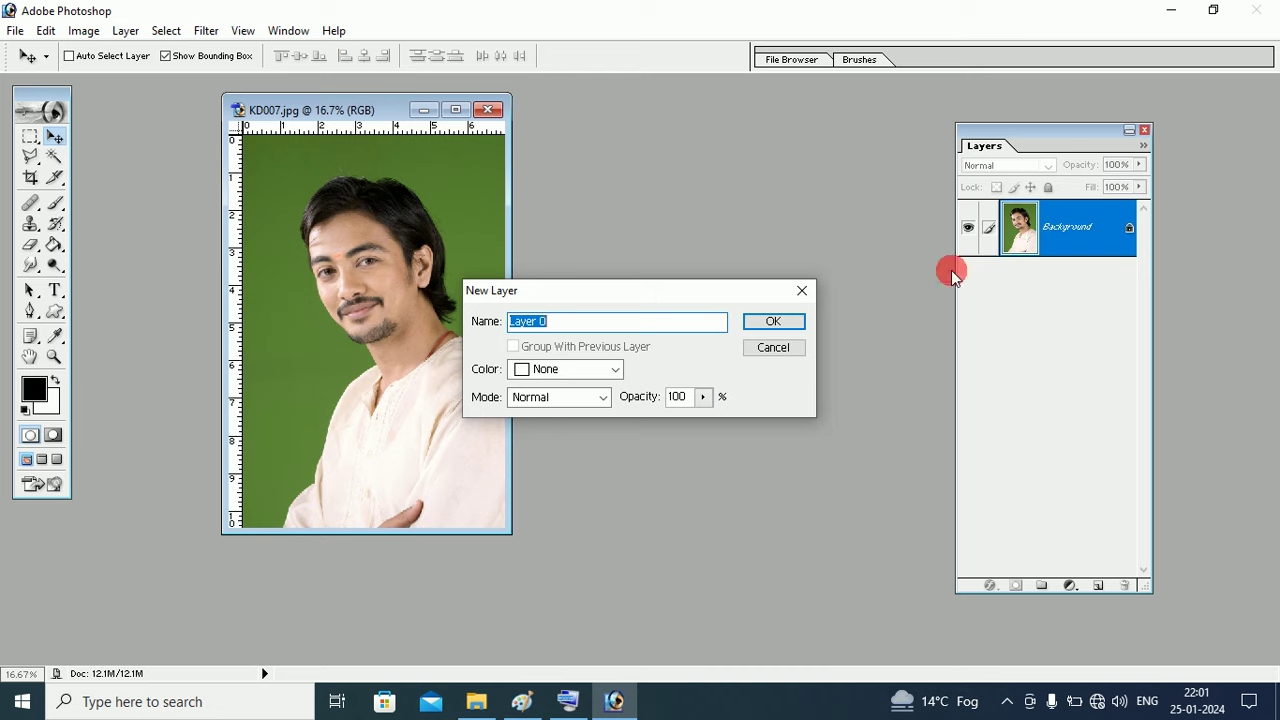
left_click(774, 321)
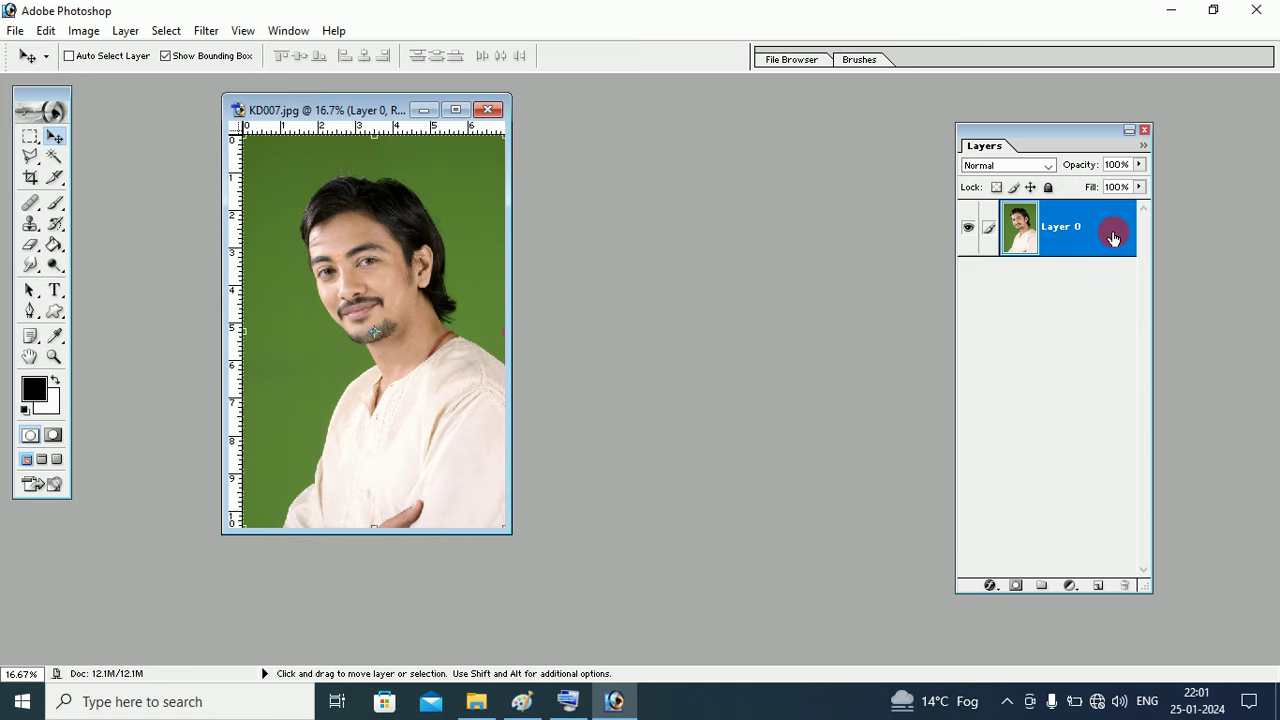
double_click(376, 108)
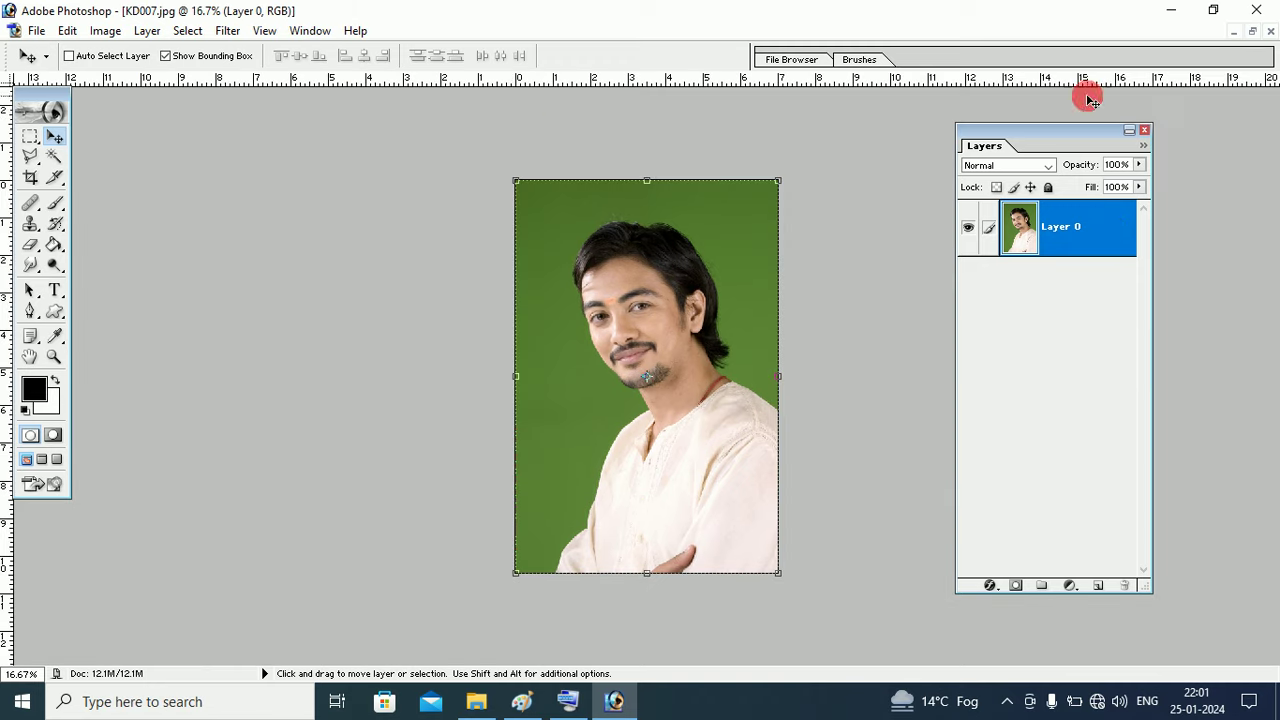
left_click(1252, 31)
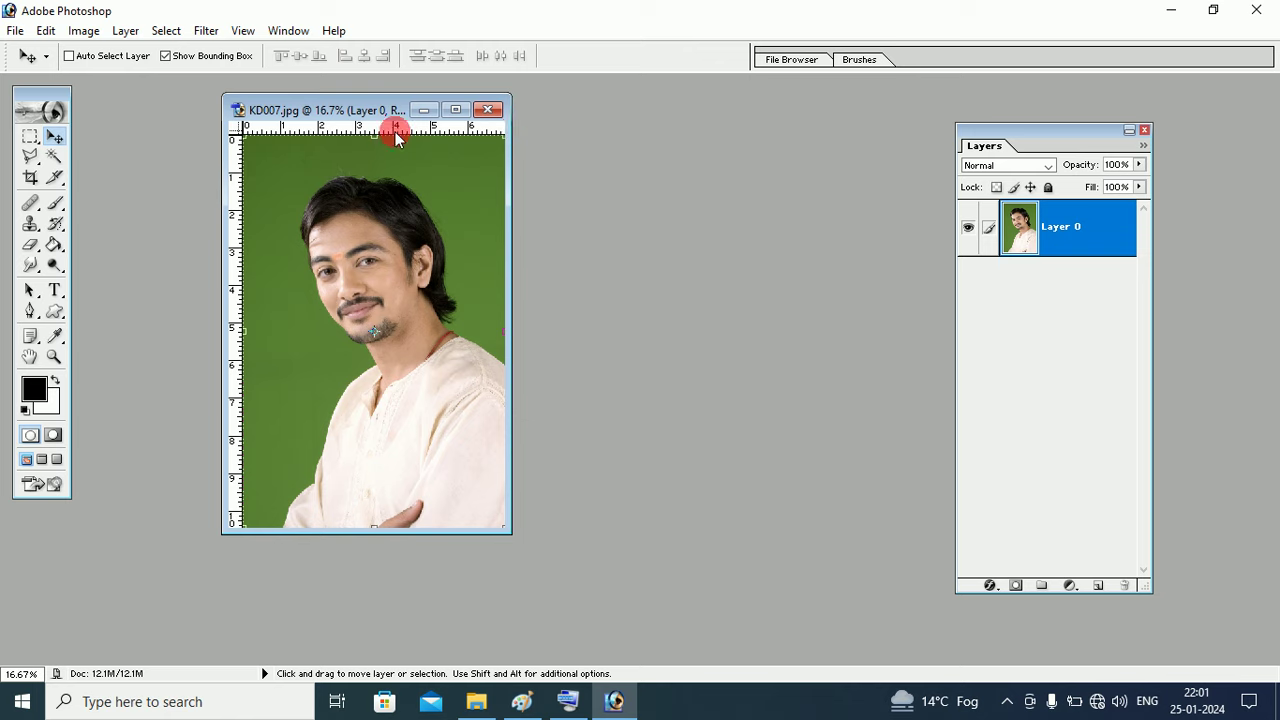
left_click_drag(376, 112, 415, 115)
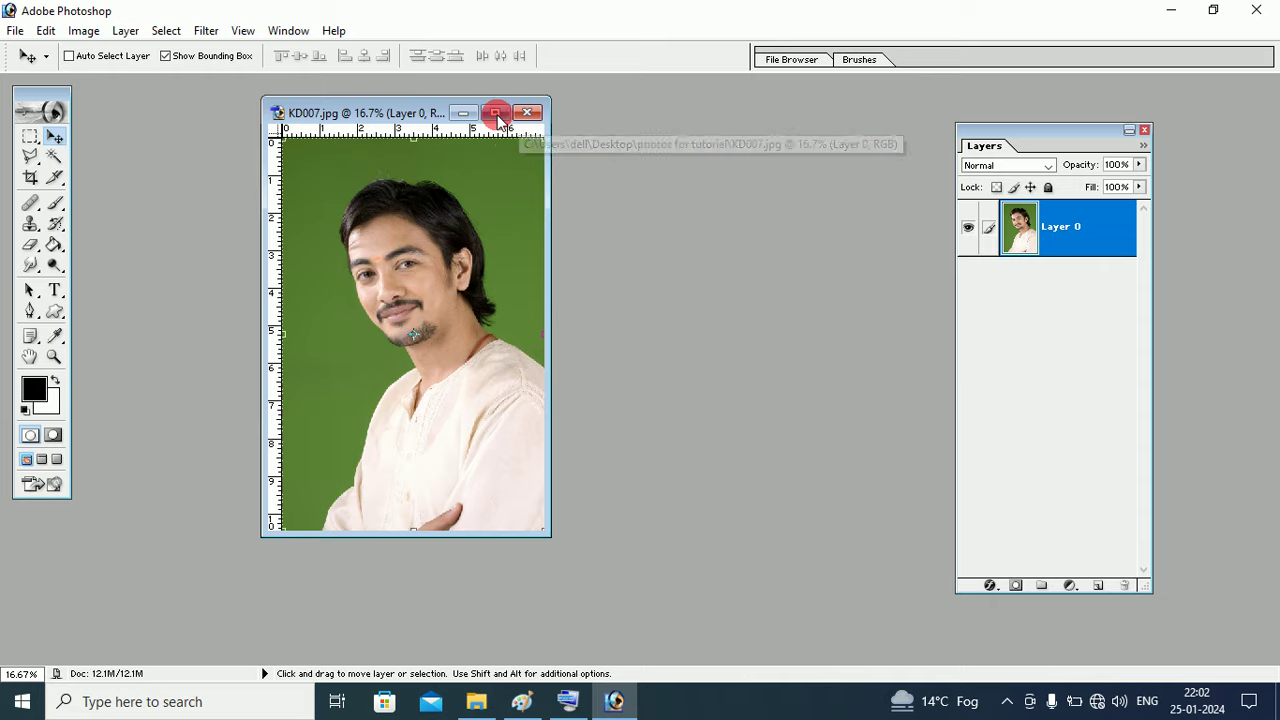
left_click(497, 115)
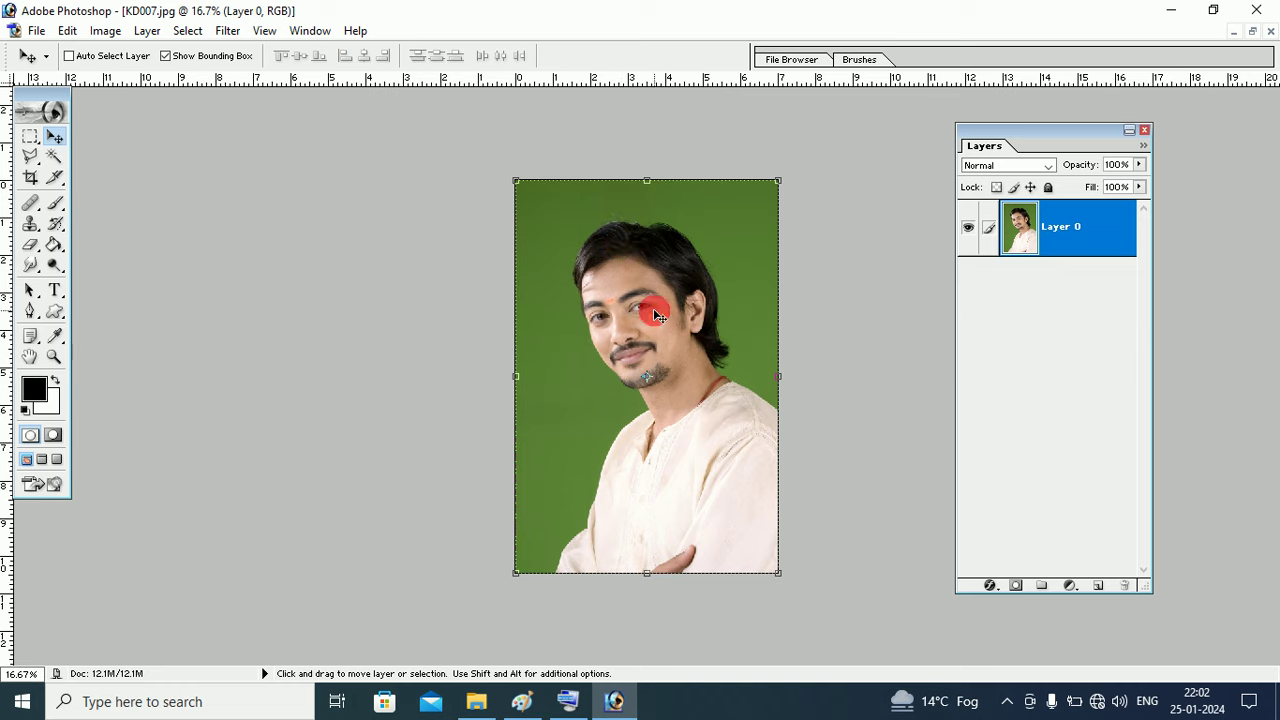
Show the zoom and pan shortcuts (Ctrl +/-, H, Space) on the On-Screen Keyboard, then close it.
left_click(570, 703)
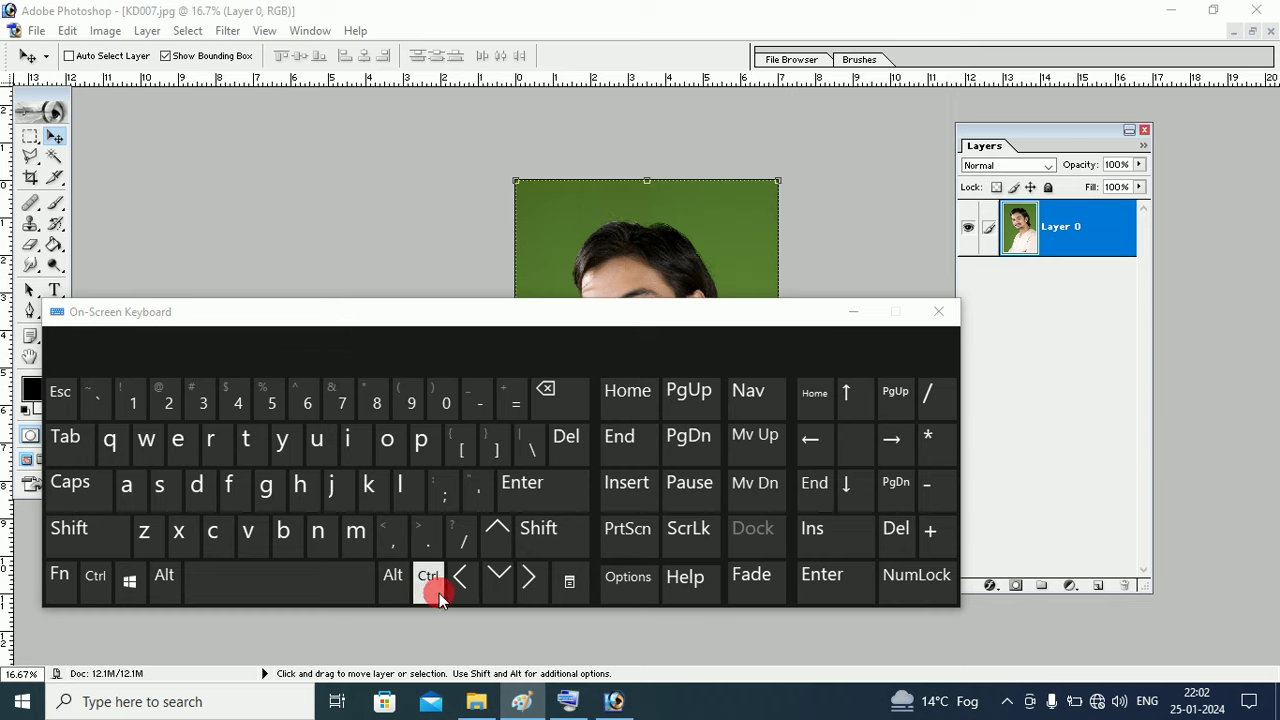
left_click(517, 397)
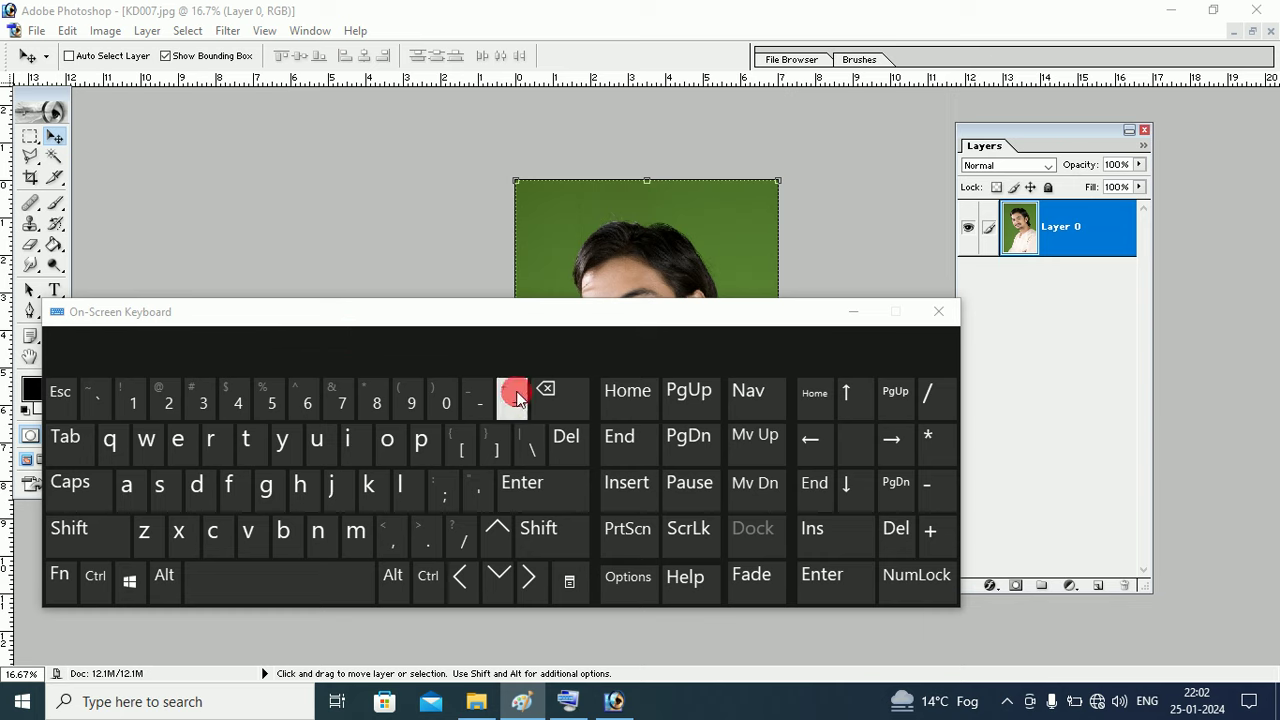
left_click(464, 409)
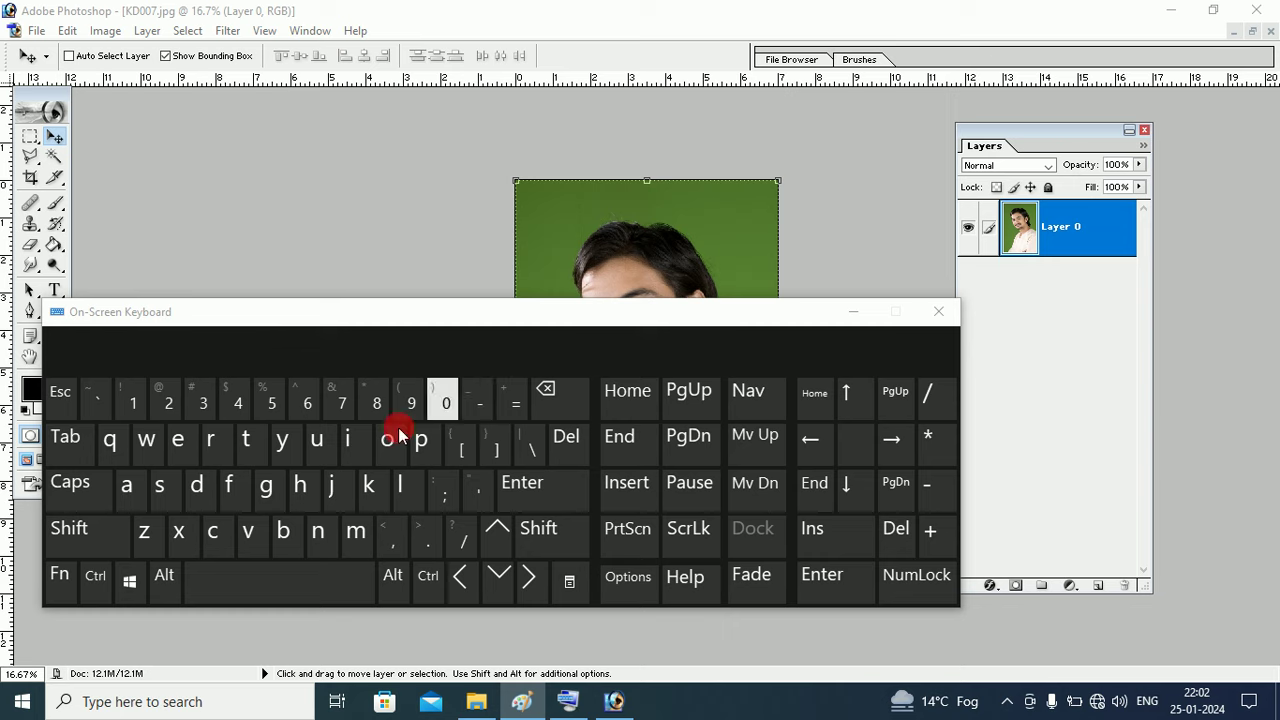
left_click(301, 490)
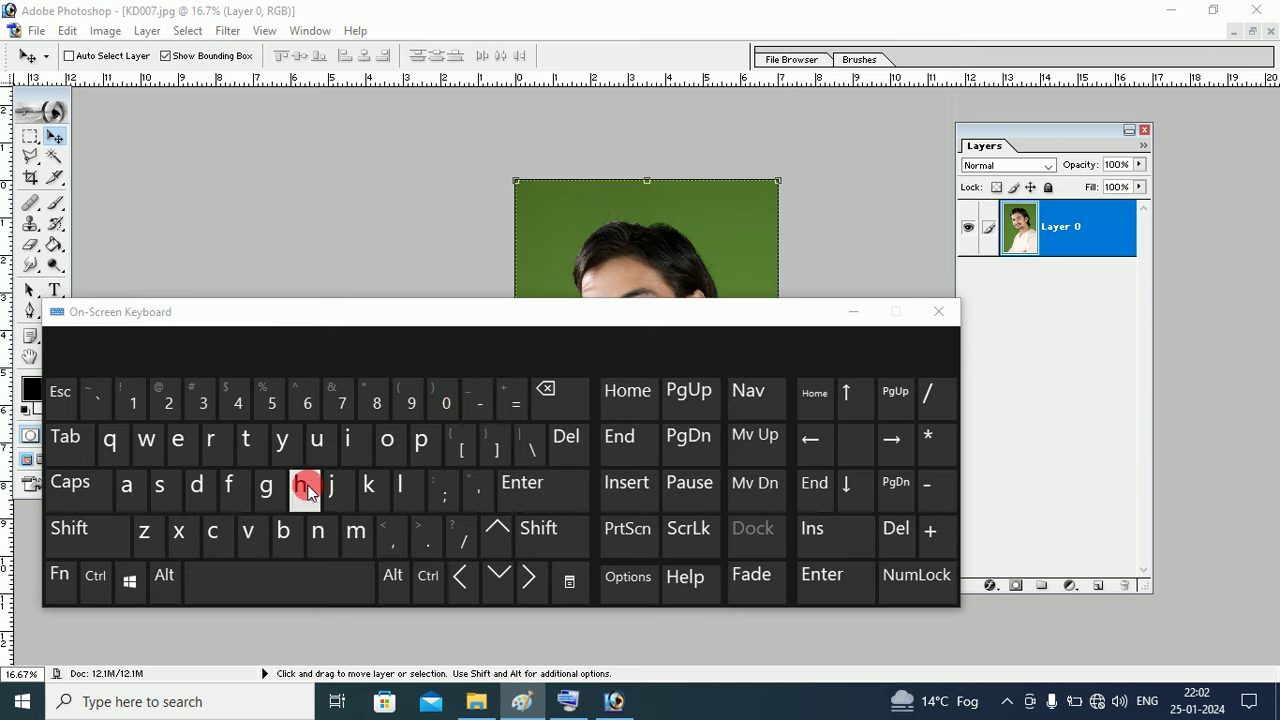
left_click(287, 578)
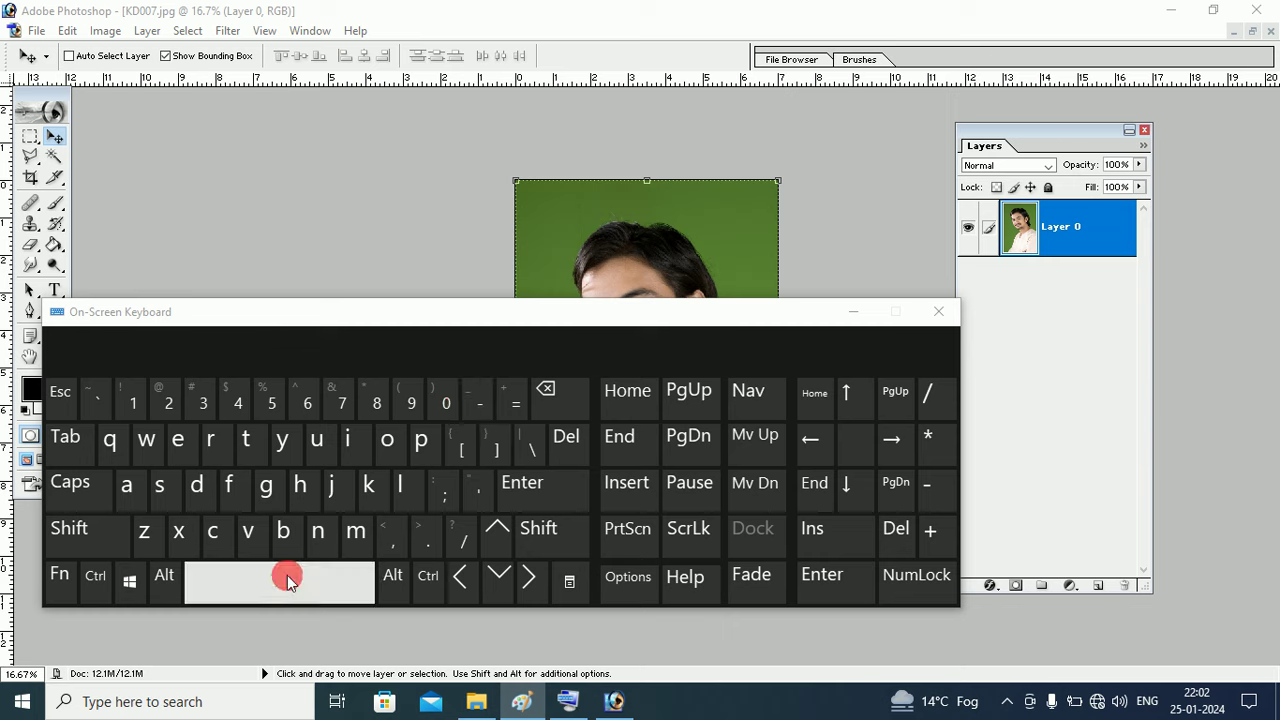
left_click(857, 314)
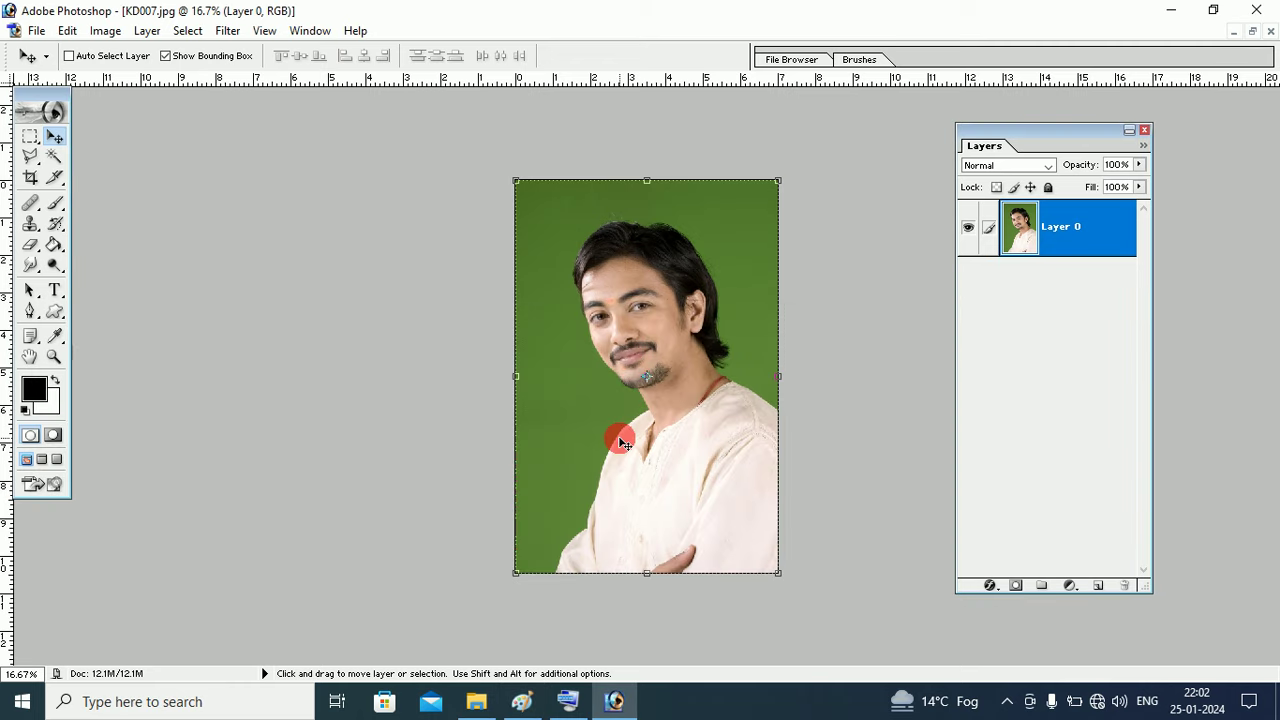
Zoom out twice and back in twice to frame the face and neck.
key("ctrl+plus")
key("ctrl+plus")
key("ctrl+plus")
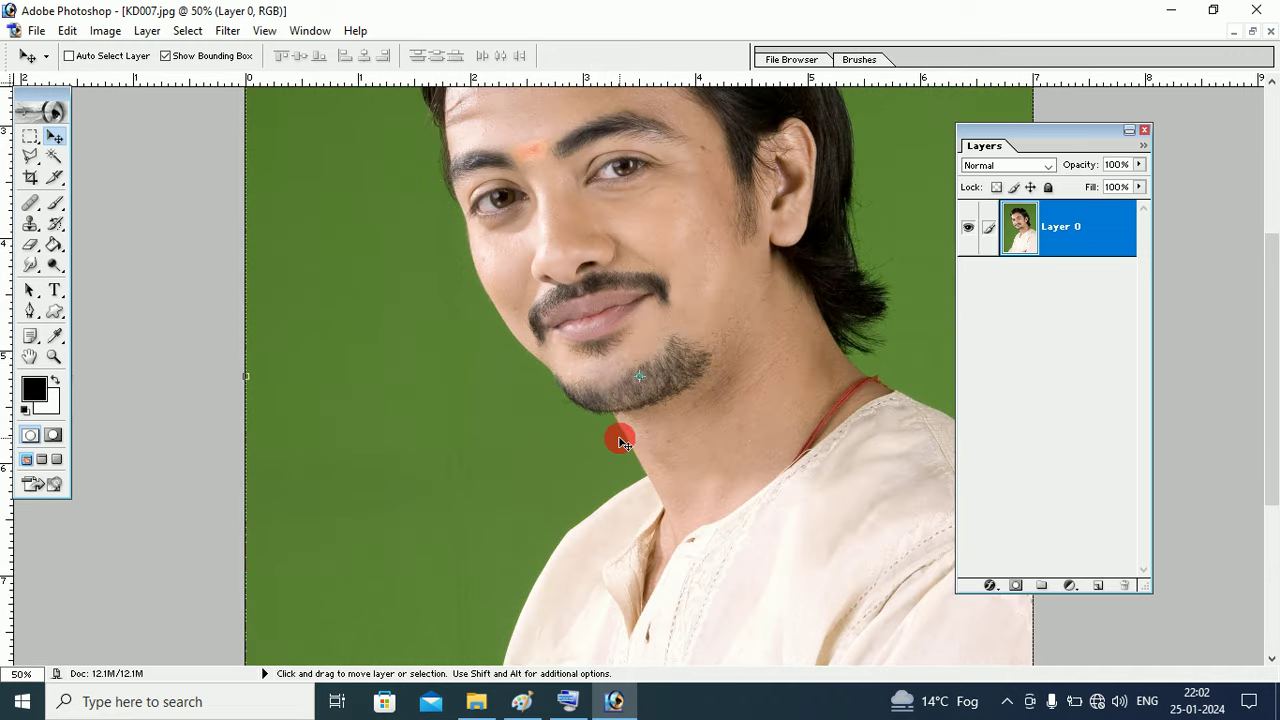
key("ctrl+minus")
key("ctrl+minus")
key("ctrl+minus")
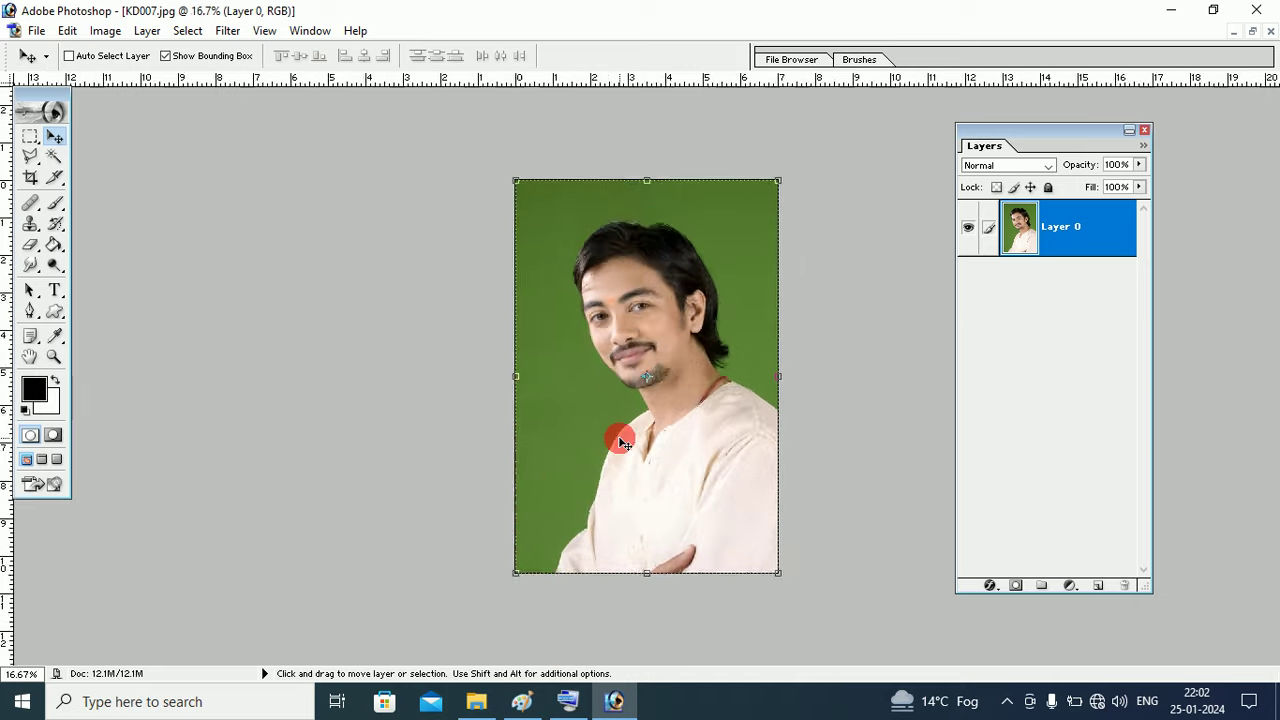
key("ctrl+minus")
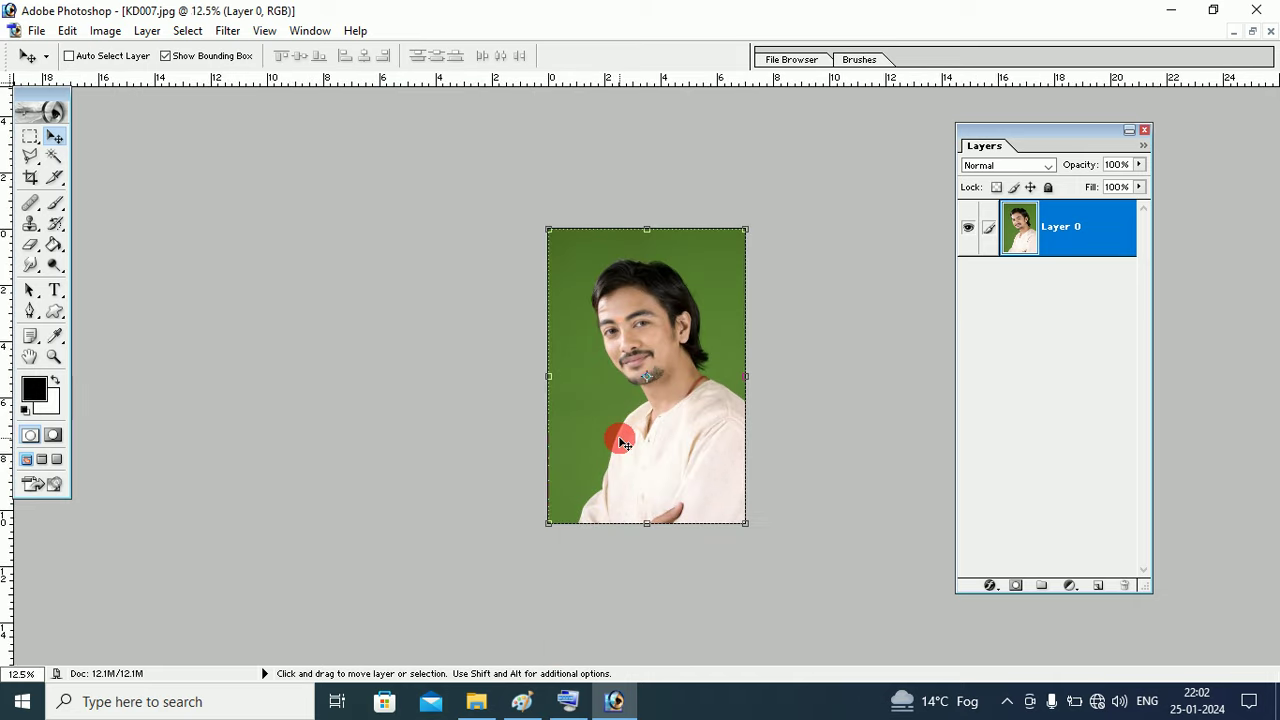
key("ctrl+plus")
key("ctrl+plus")
key("ctrl+plus")
key("ctrl+plus")
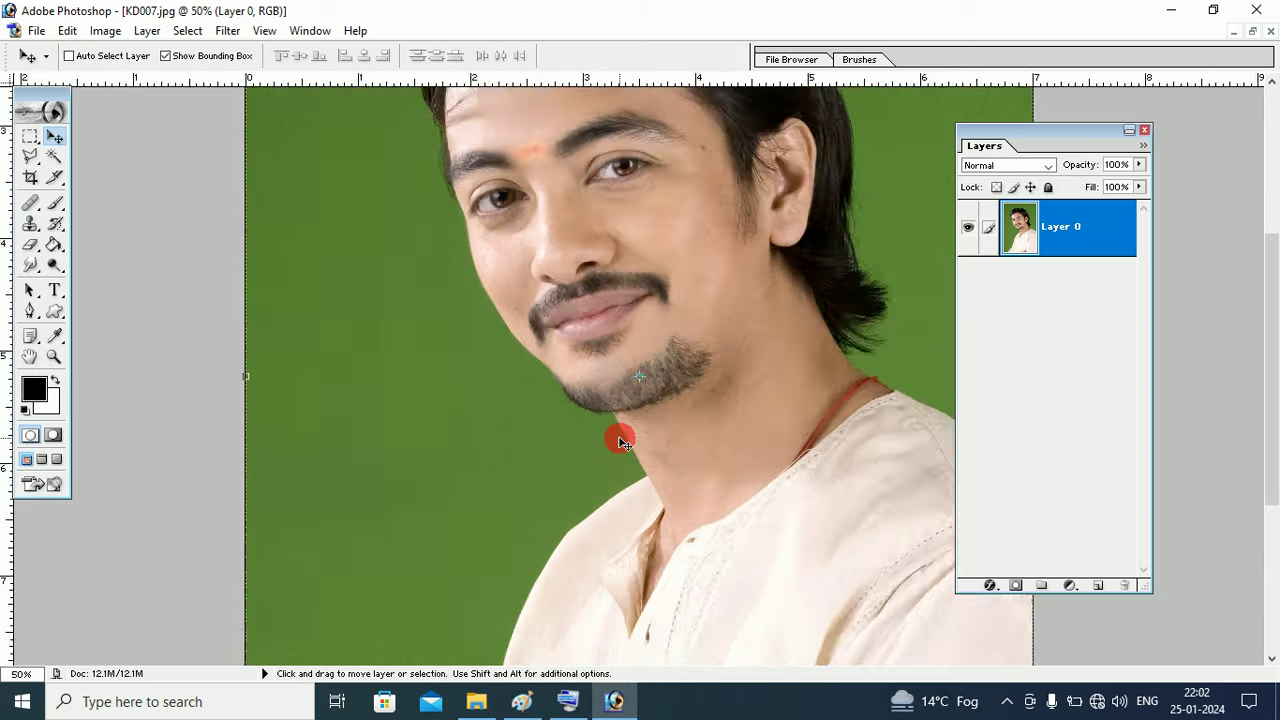
key("ctrl+plus")
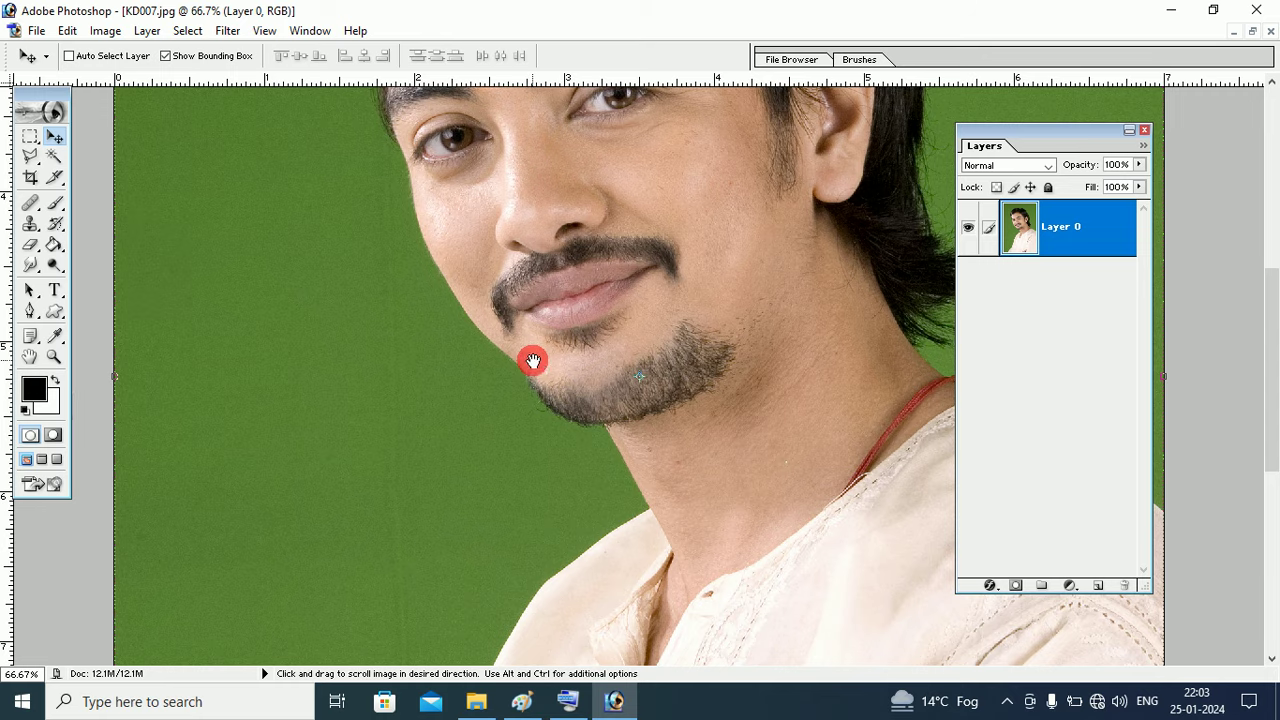
Pan the view down from the face to the shirt front.
mouse_move(614, 386)
left_mouse_down()
mouse_move(629, 234)
mouse_move(611, 429)
mouse_move(664, 392)
mouse_move(691, 277)
left_mouse_up()
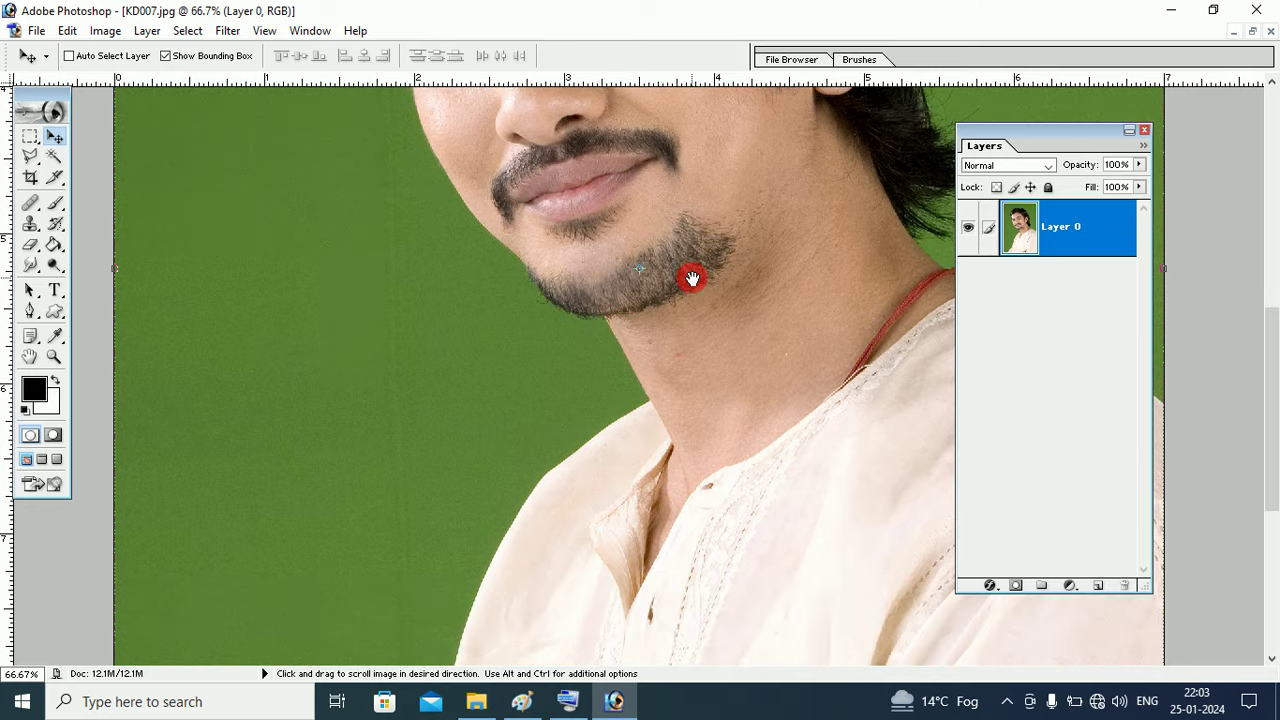
left_click_drag(640, 363, 667, 254)
left_click_drag(656, 388, 686, 254)
left_click_drag(620, 380, 644, 331)
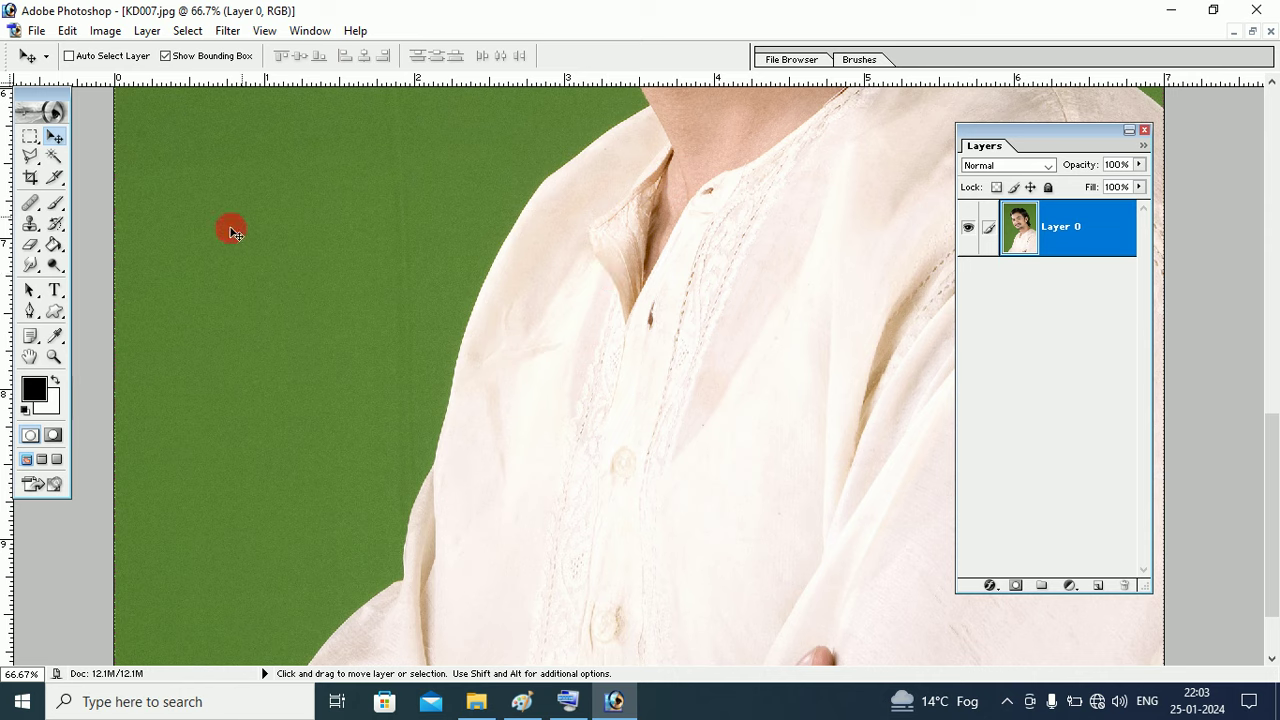
With the Zoom tool, view the photo at Fit Screen and then Actual Pixels.
left_click(54, 356)
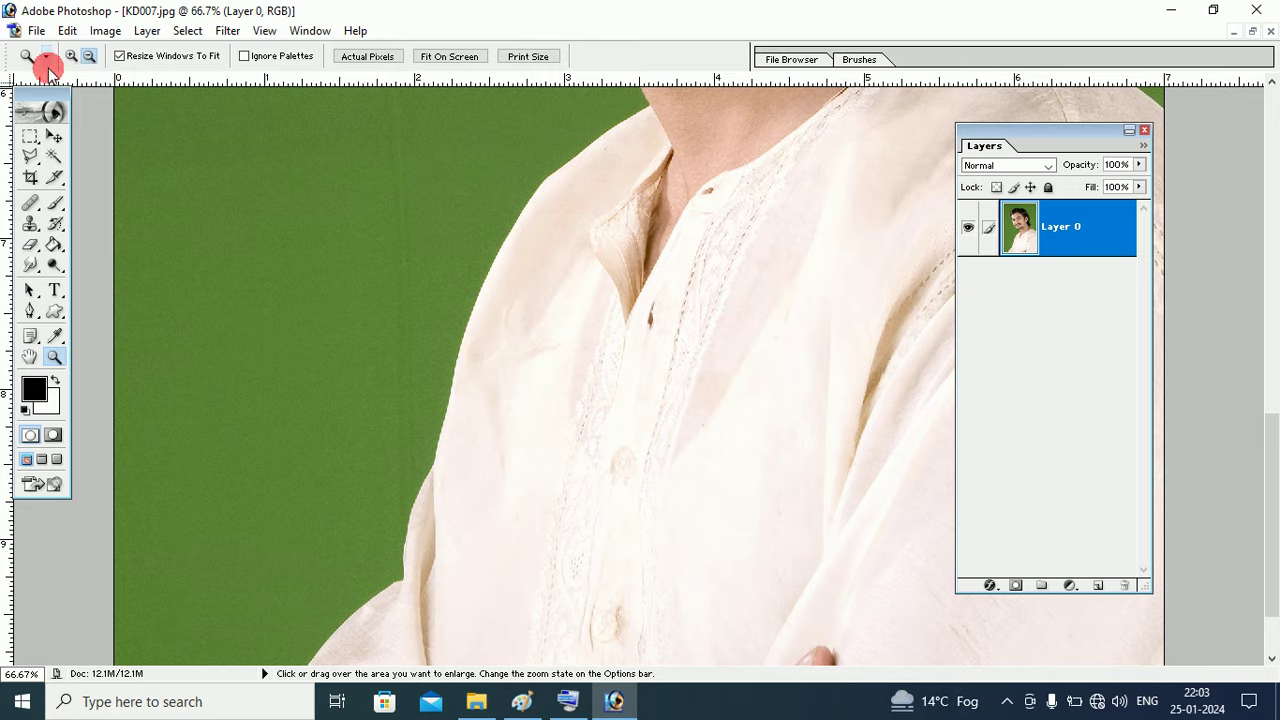
left_click(452, 57)
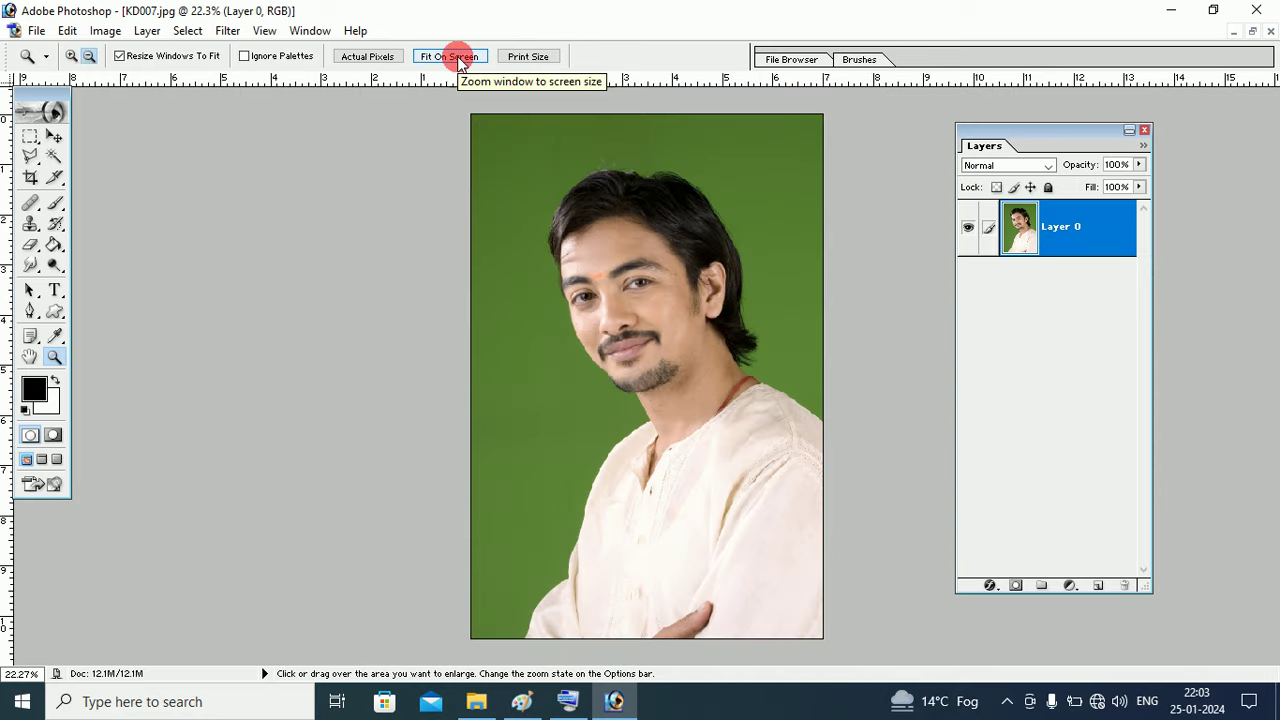
left_click(352, 60)
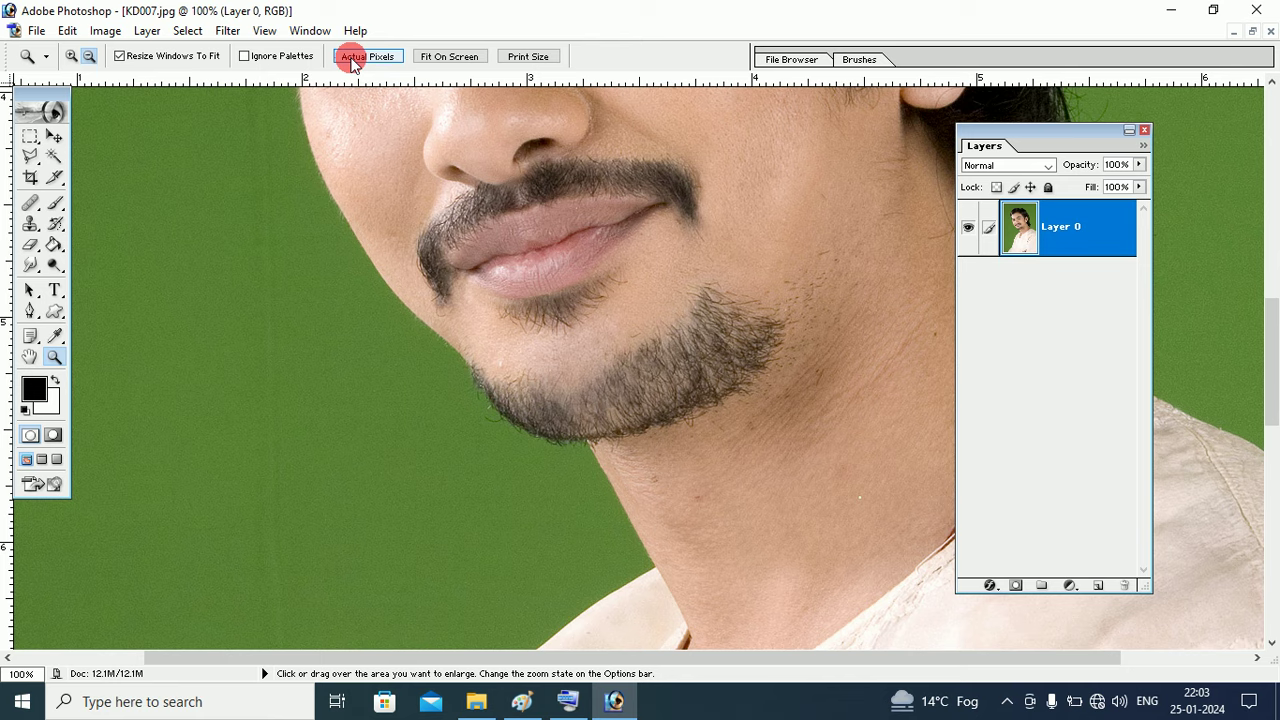
key("alt")
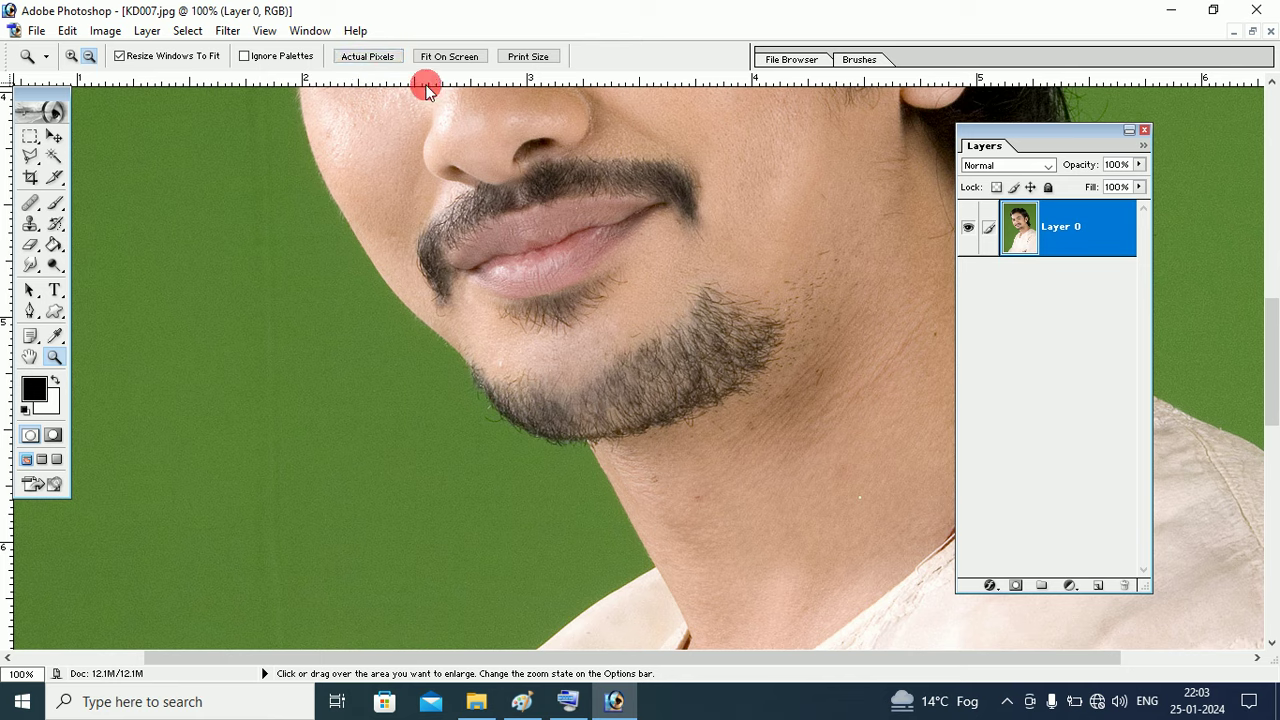
Pan with the Hand tool from the beard to the shirt's left edge, then return to the Move tool.
left_click(28, 358)
left_click(34, 358)
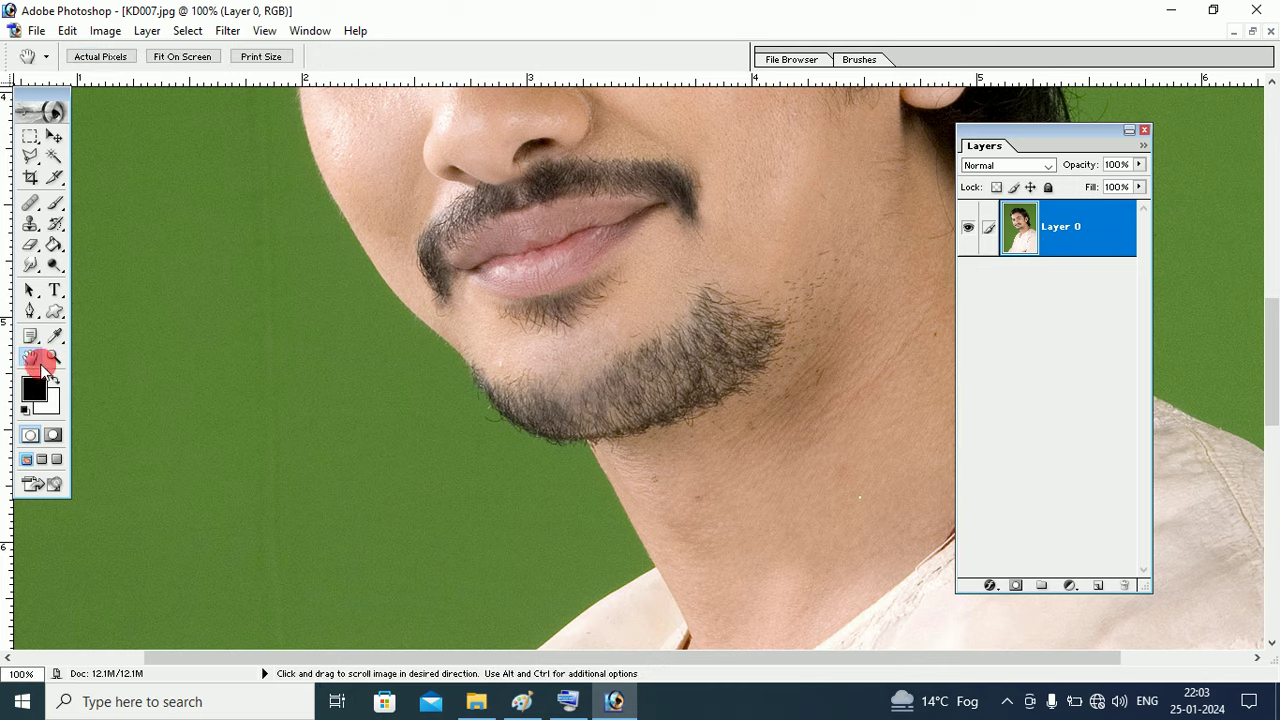
left_click_drag(437, 514, 491, 260)
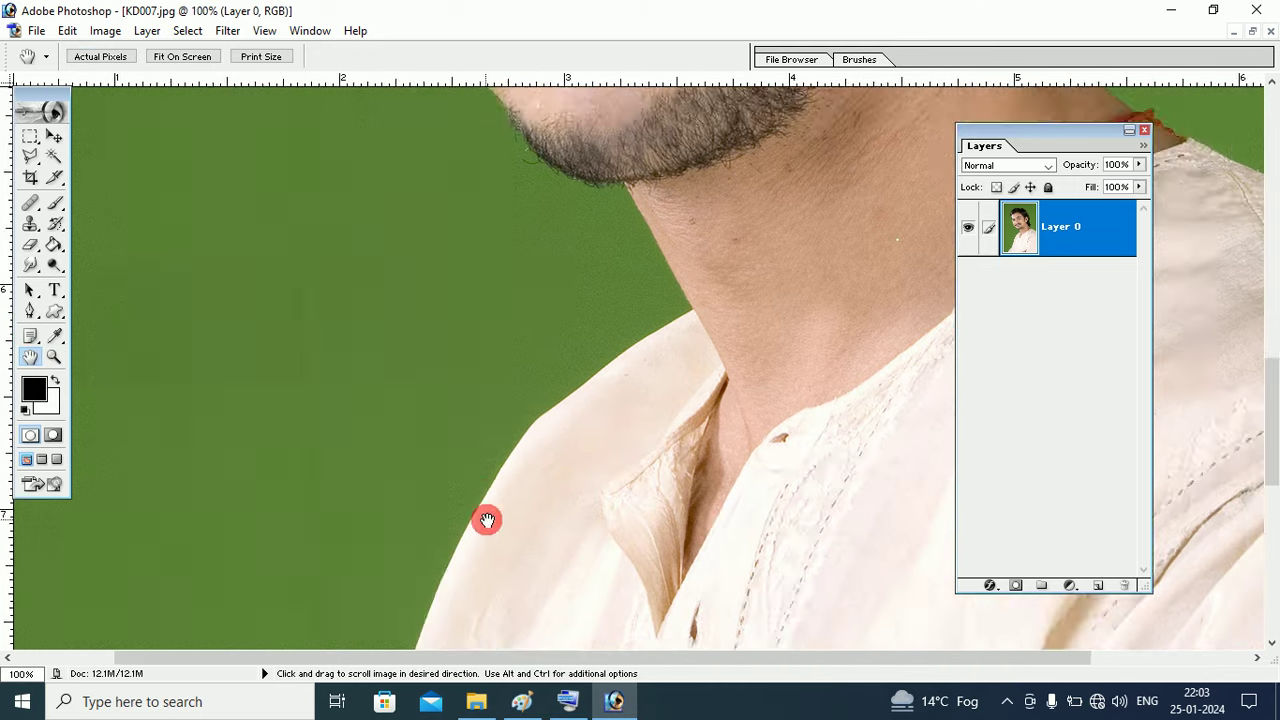
mouse_move(486, 520)
left_mouse_down()
mouse_move(505, 313)
mouse_move(506, 343)
left_mouse_up()
left_click_drag(482, 464, 517, 260)
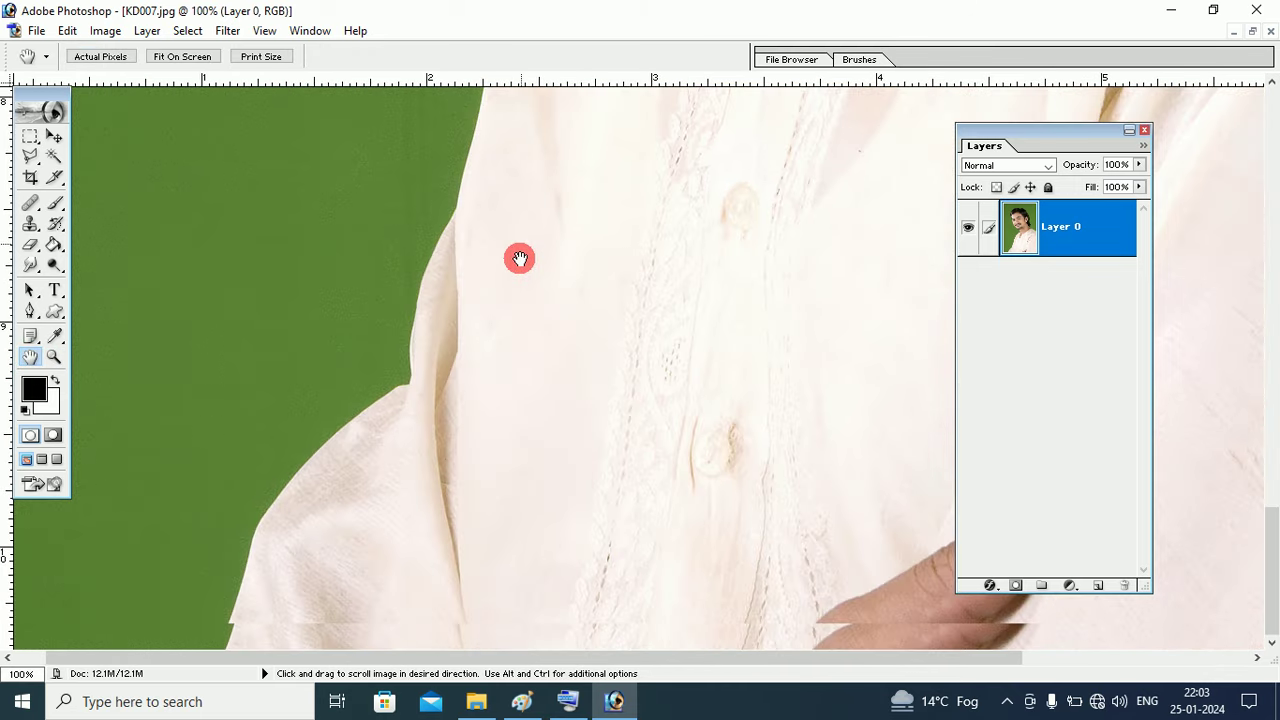
left_click_drag(500, 471, 526, 200)
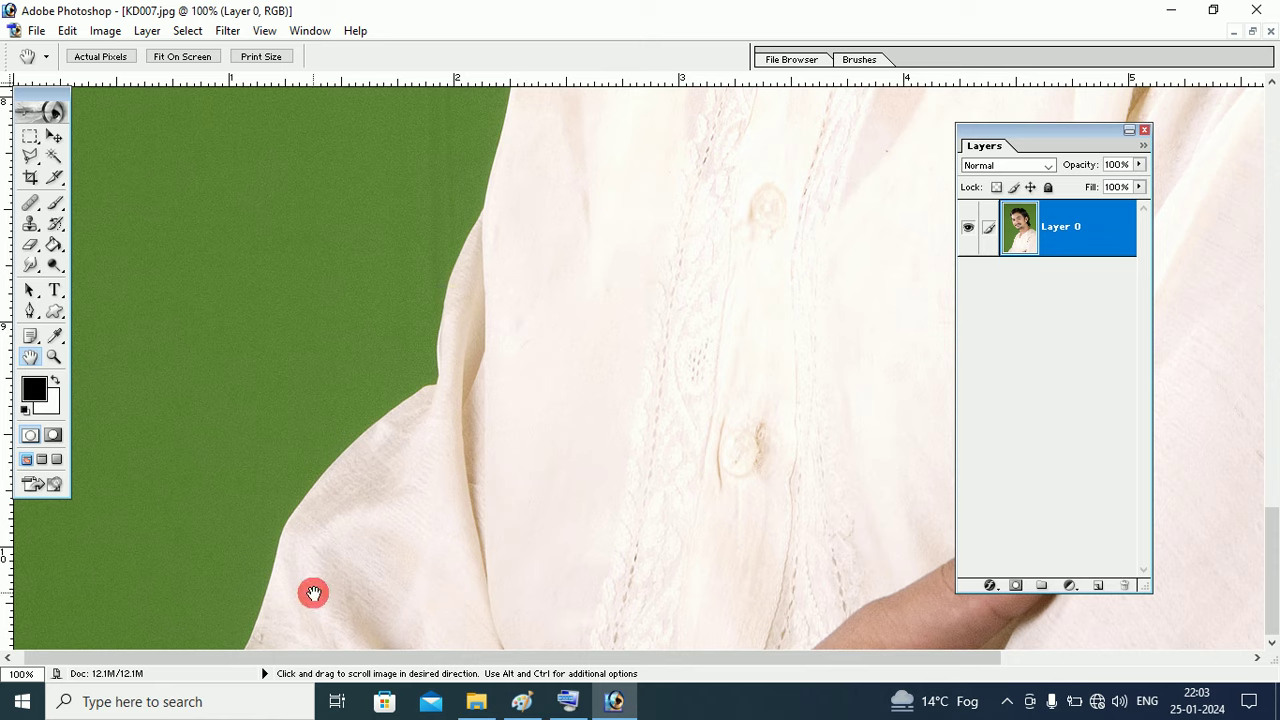
left_click_drag(311, 594, 316, 548)
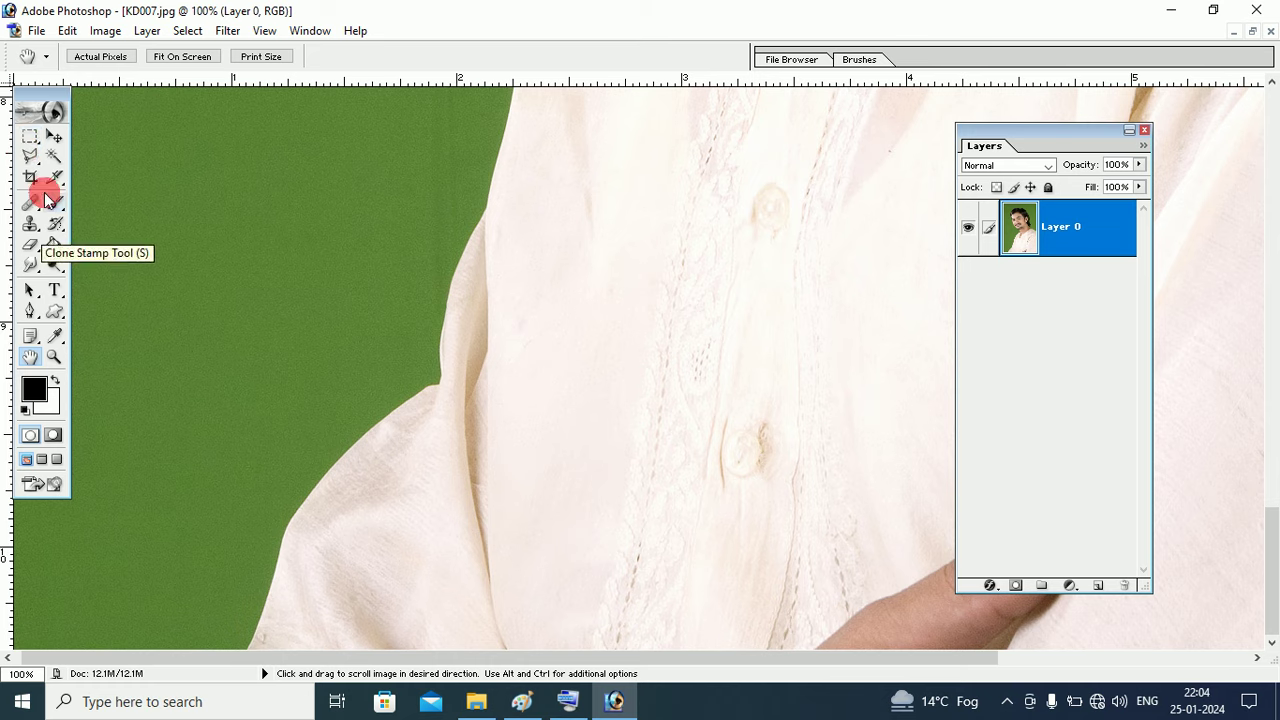
left_click(55, 137)
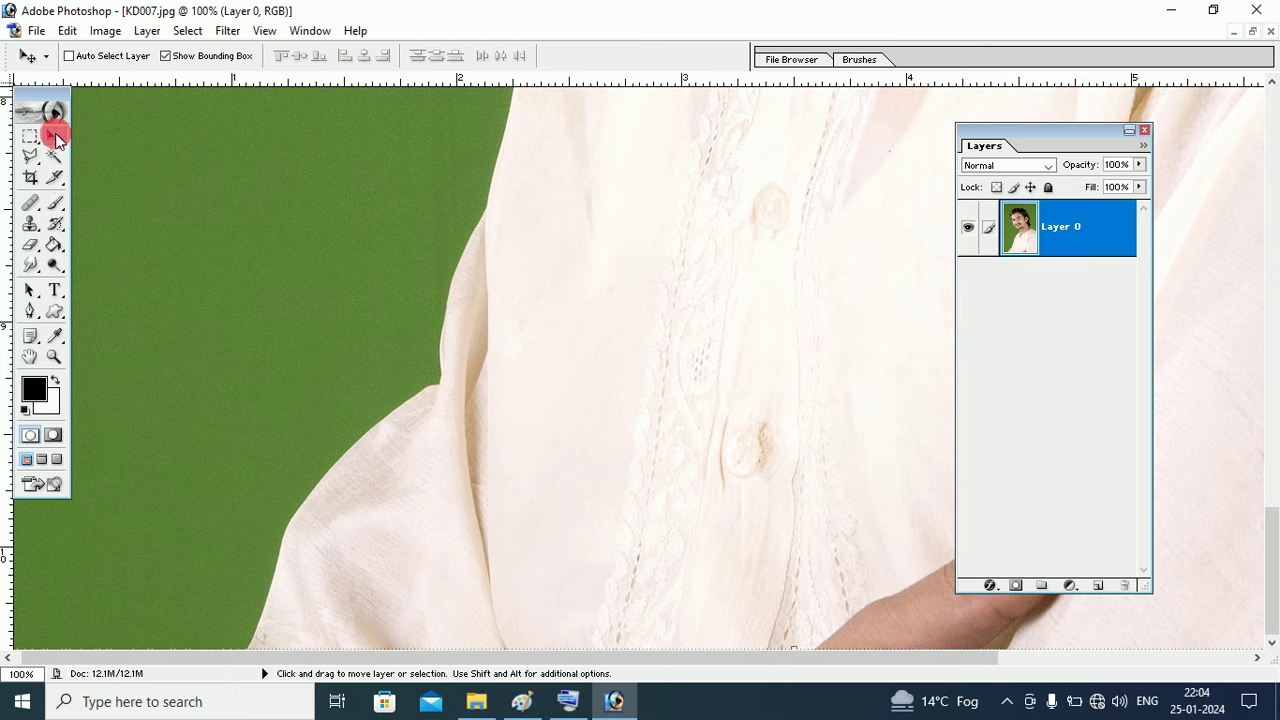
Select the Pen tool with P, check its flyout, and set it to Shape layers mode.
left_click(565, 702)
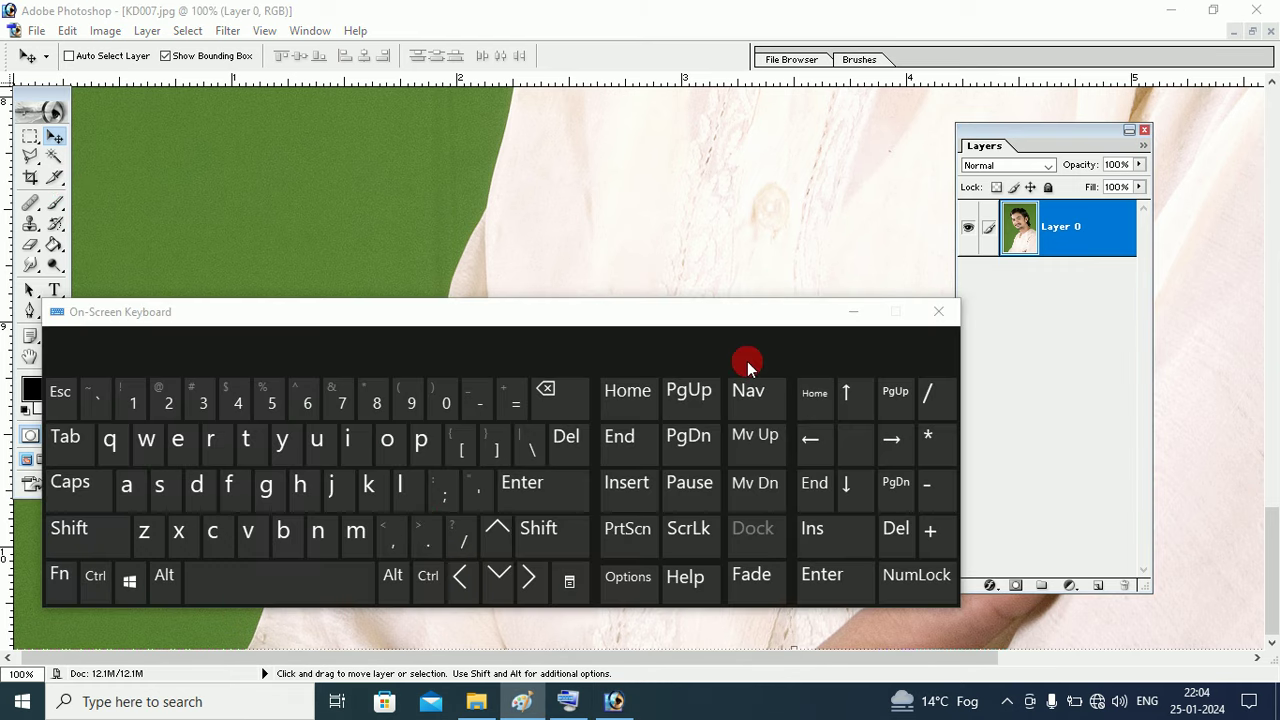
left_click(857, 316)
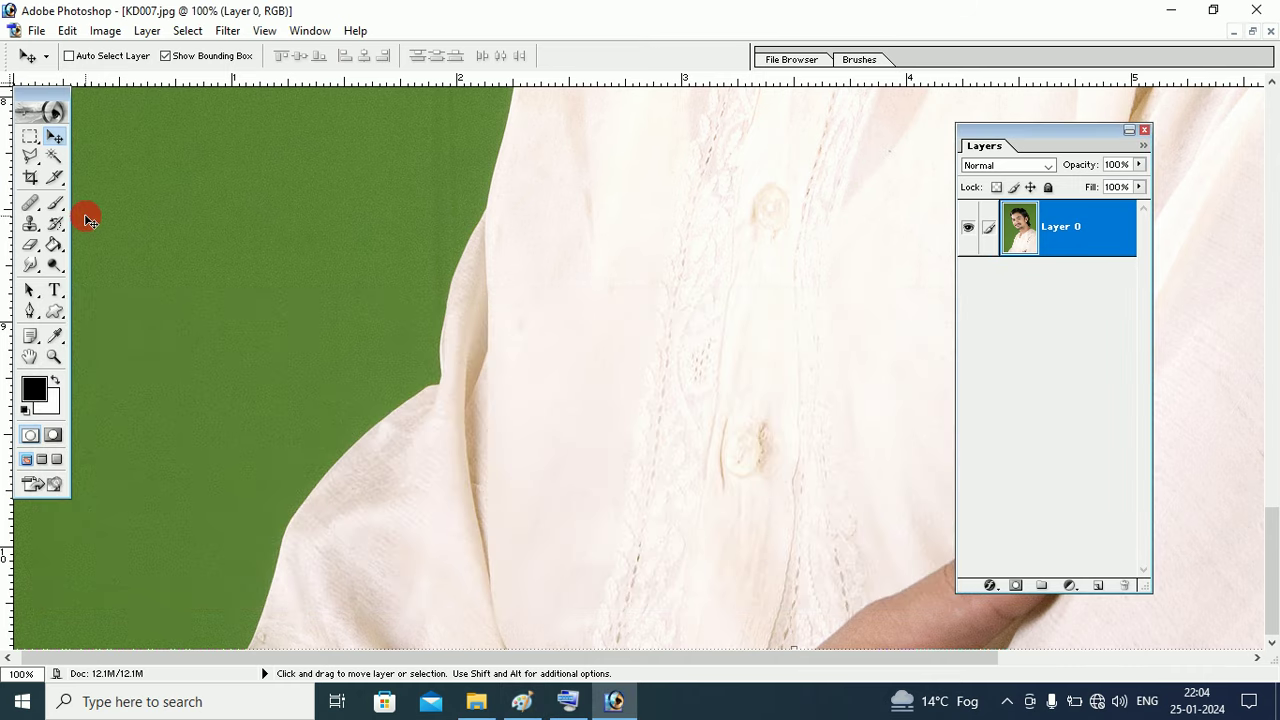
key("p")
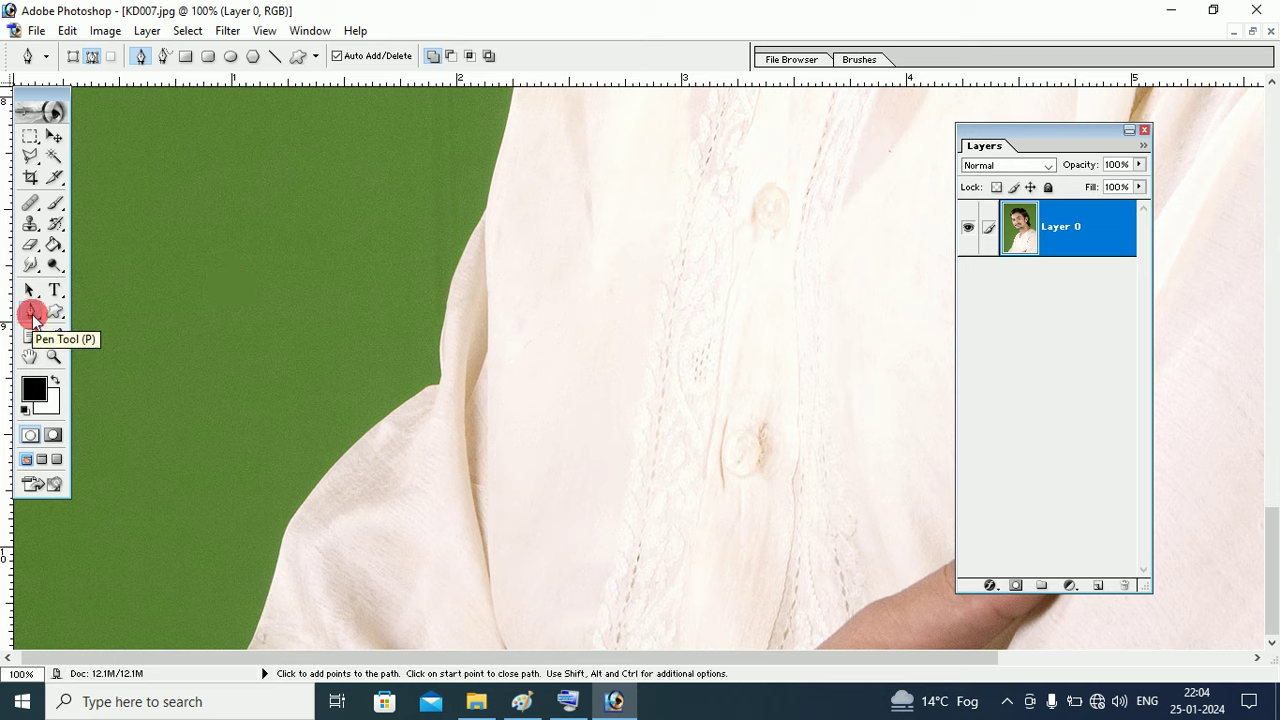
mouse_move(33, 316)
left_mouse_down()
mouse_move(117, 328)
mouse_move(63, 355)
mouse_move(86, 349)
mouse_move(86, 314)
mouse_move(63, 354)
mouse_move(88, 398)
mouse_move(83, 315)
left_mouse_up()
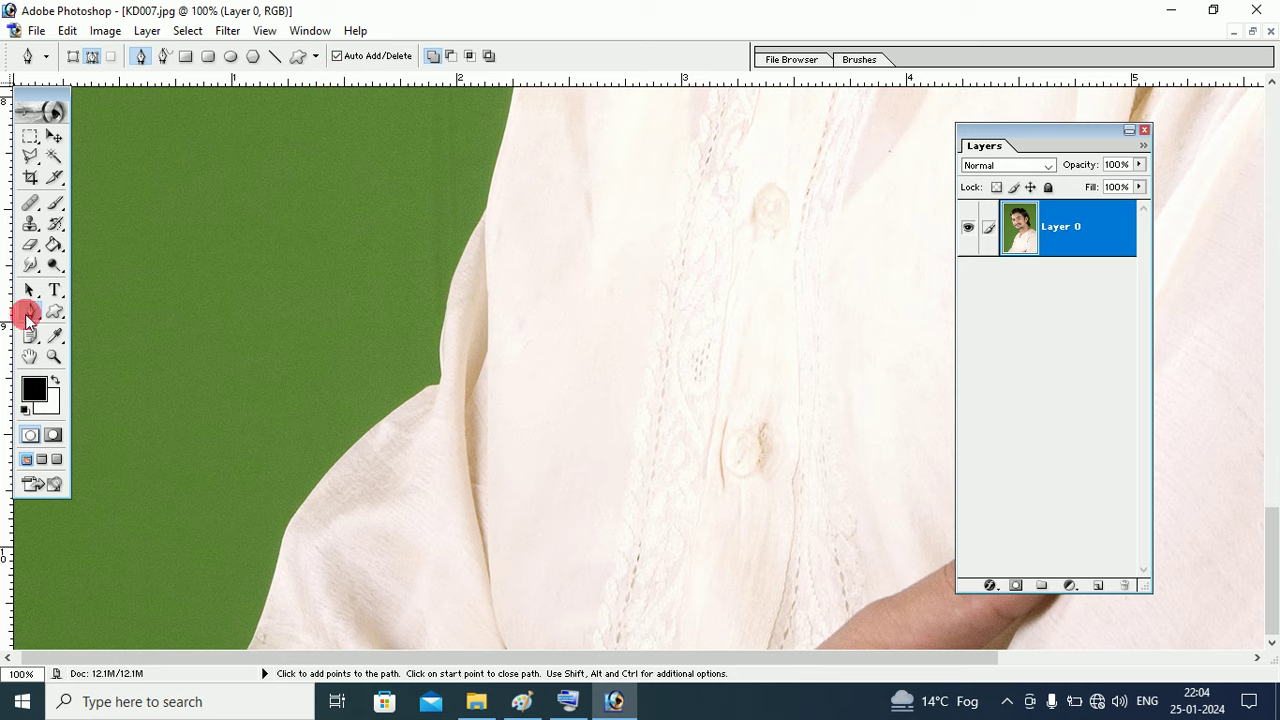
left_click(72, 56)
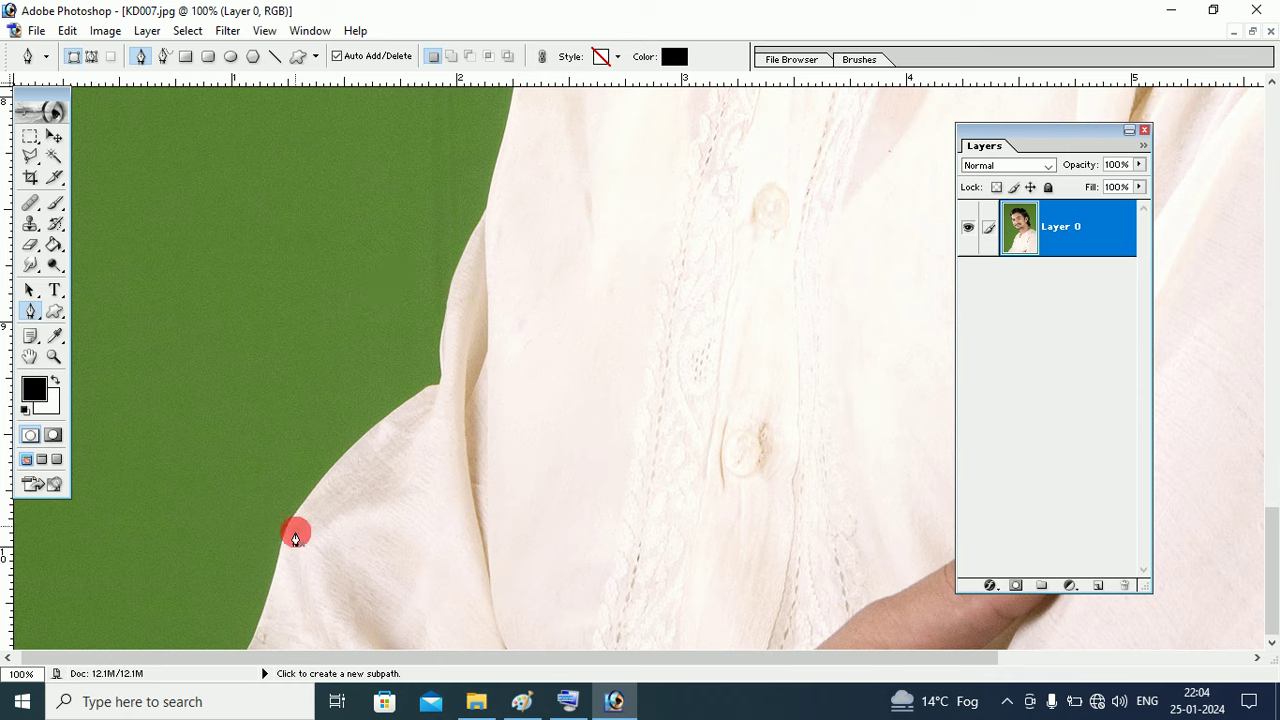
Place six anchor points along the shirt's left edge, creating black Shape 1.
left_click(268, 596)
left_click(337, 467)
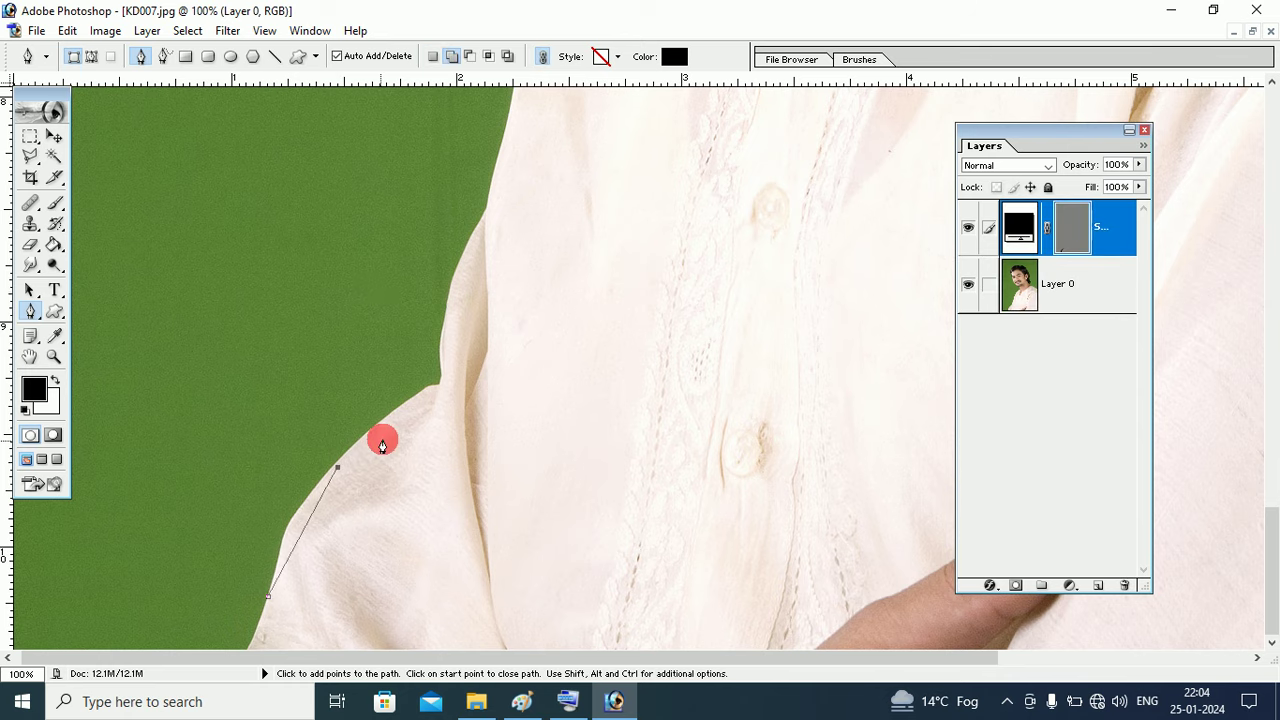
left_click(398, 436)
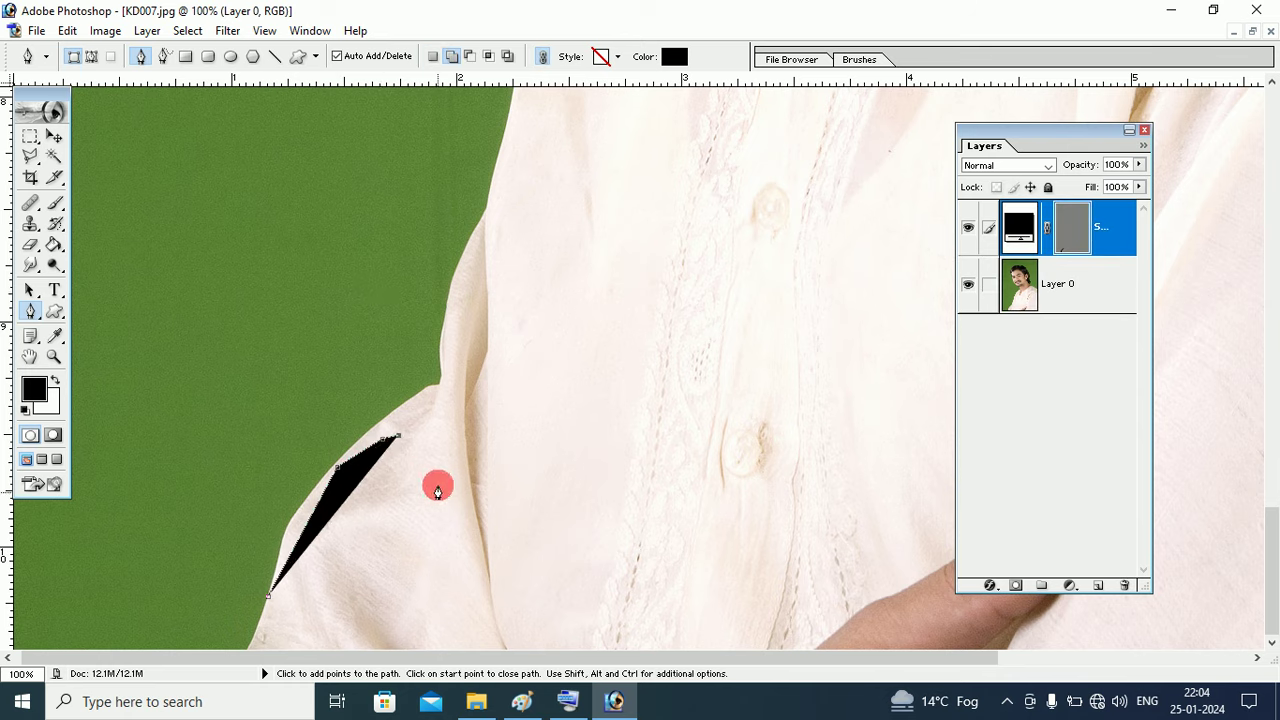
left_click(437, 489)
left_click(449, 562)
left_click(356, 579)
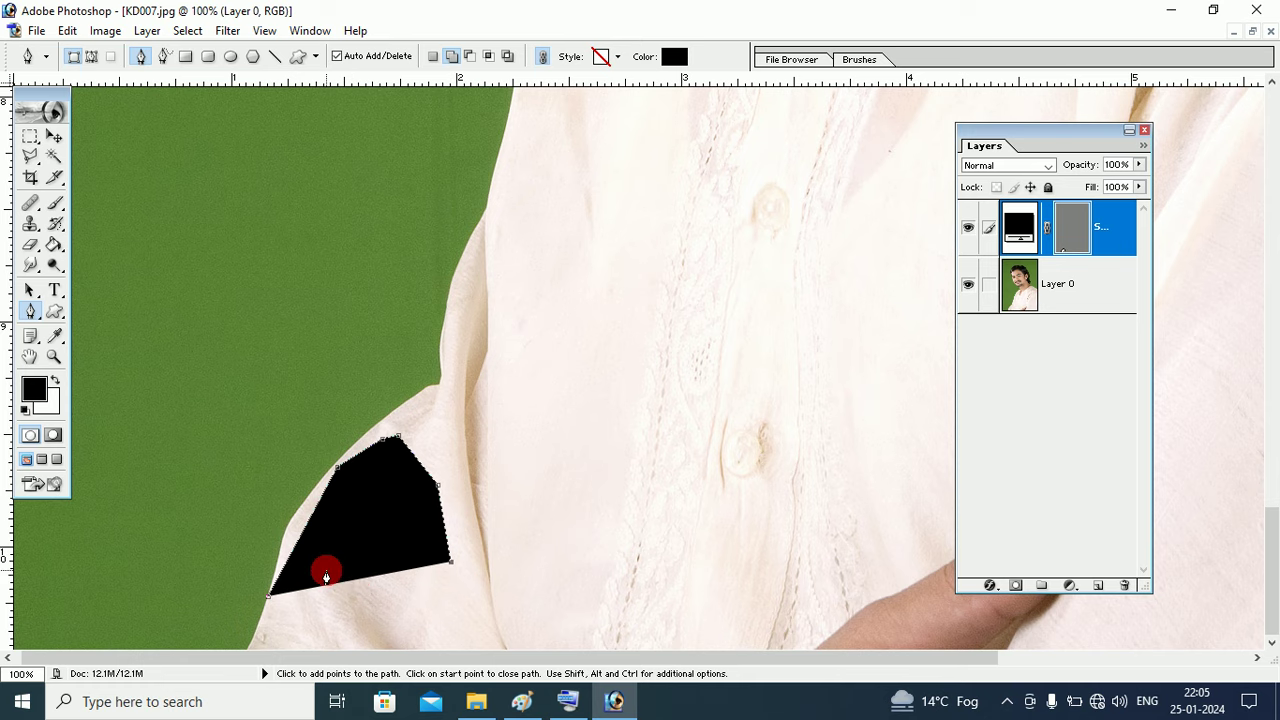
Use Edit > Step Backward repeatedly until Shape 1 and its anchor points are removed.
left_click(66, 31)
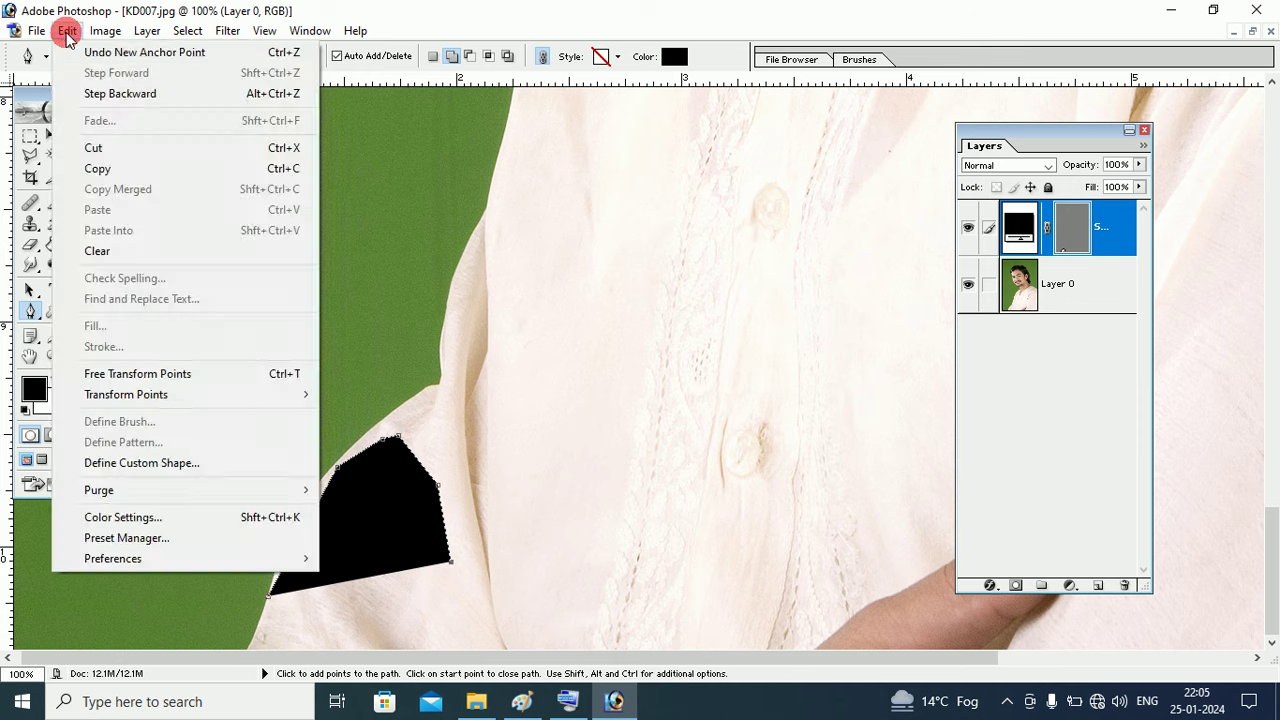
left_click(90, 93)
left_click(66, 31)
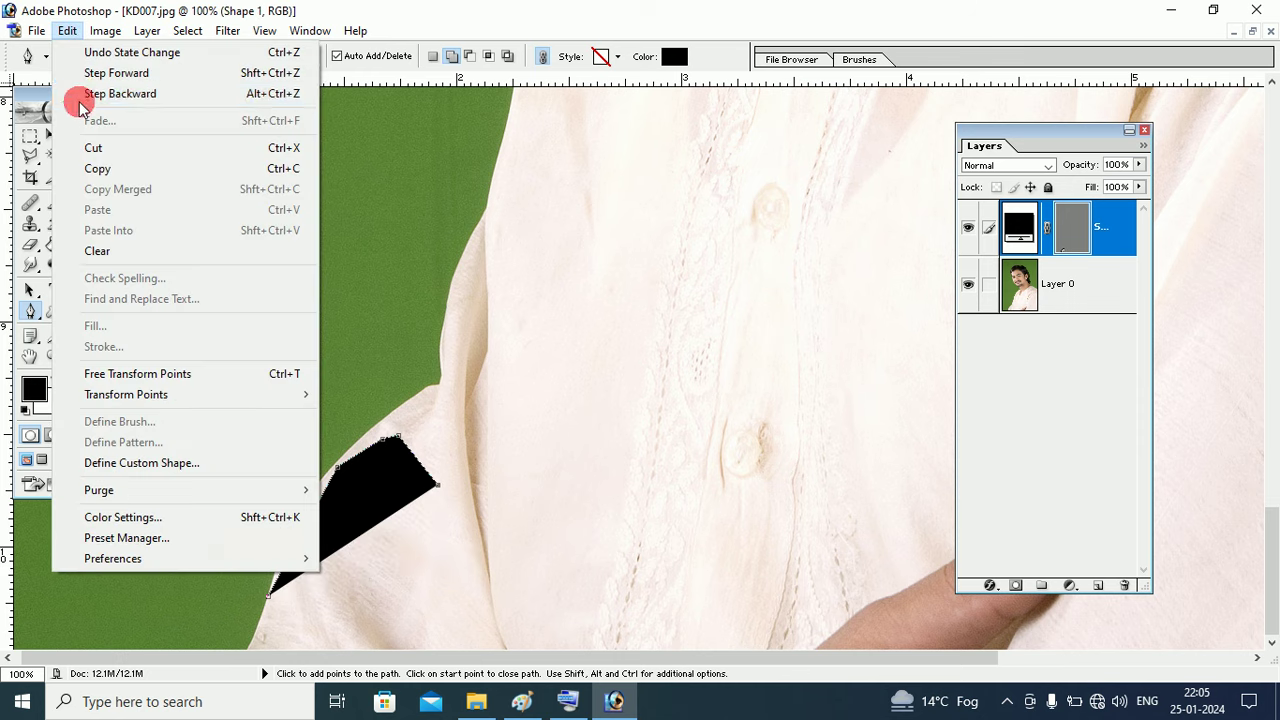
left_click(88, 93)
left_click(66, 31)
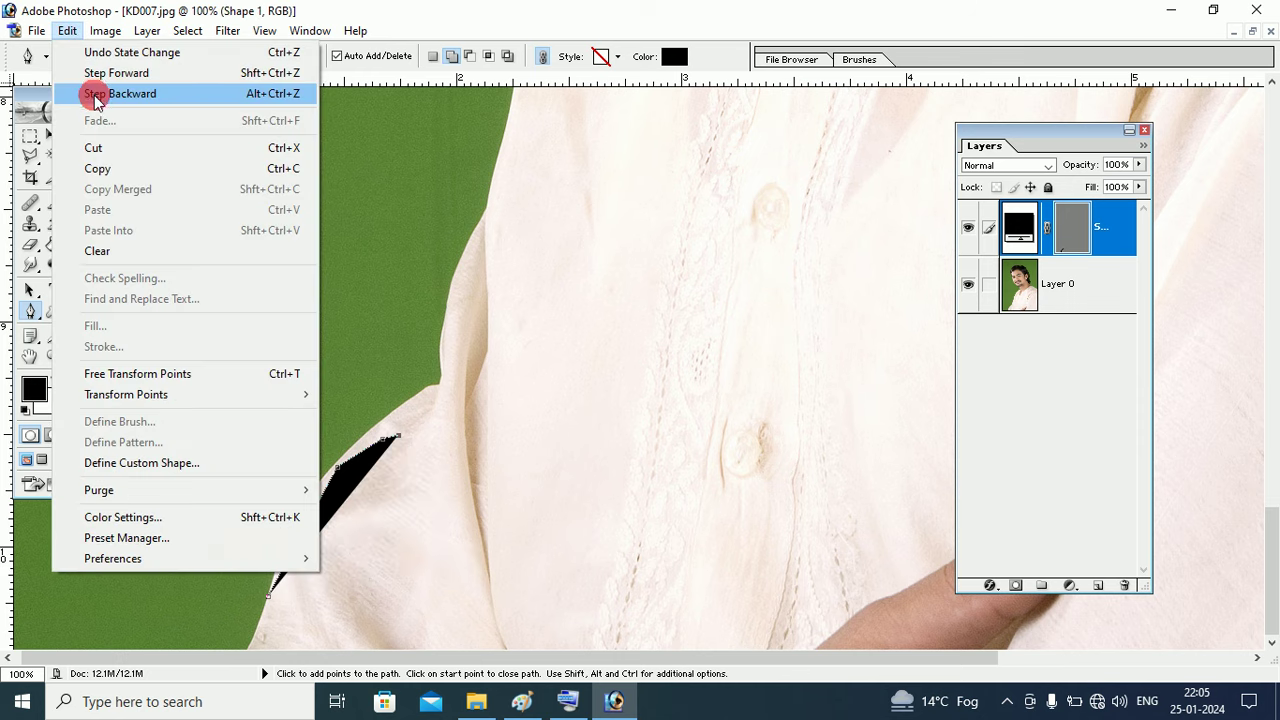
left_click(95, 96)
left_click(67, 31)
left_click(88, 92)
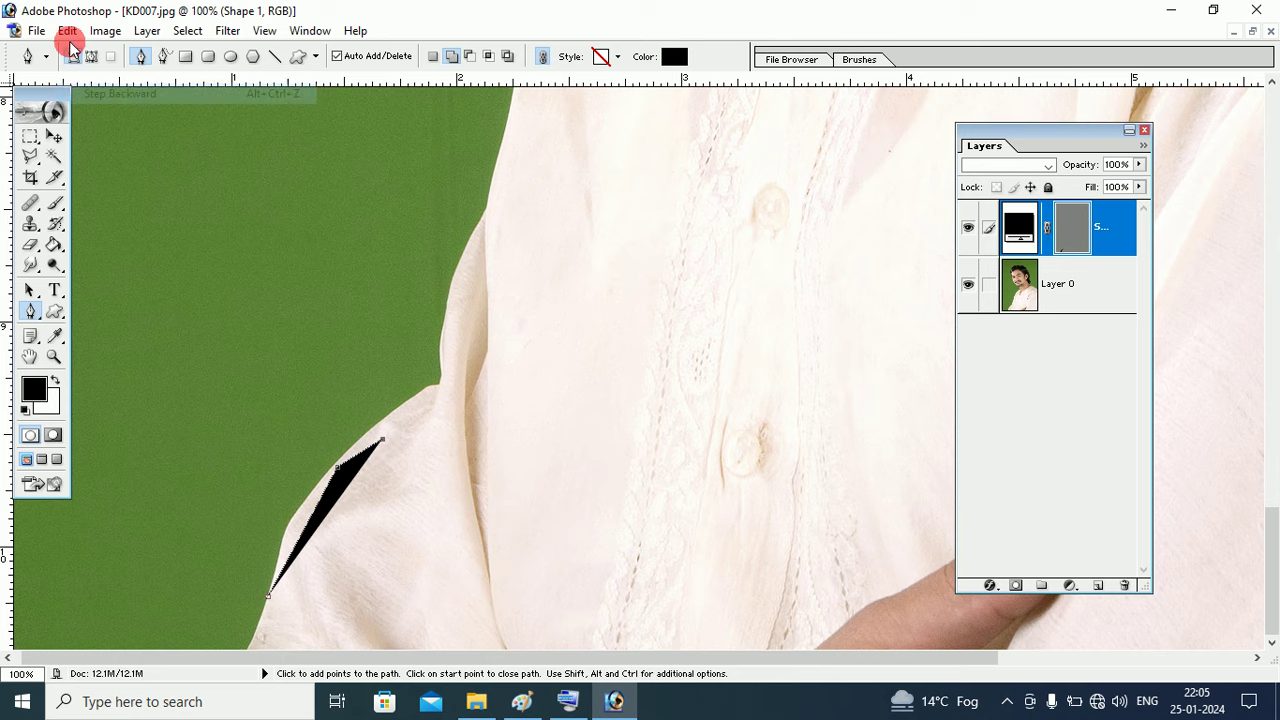
left_click(66, 31)
left_click(80, 93)
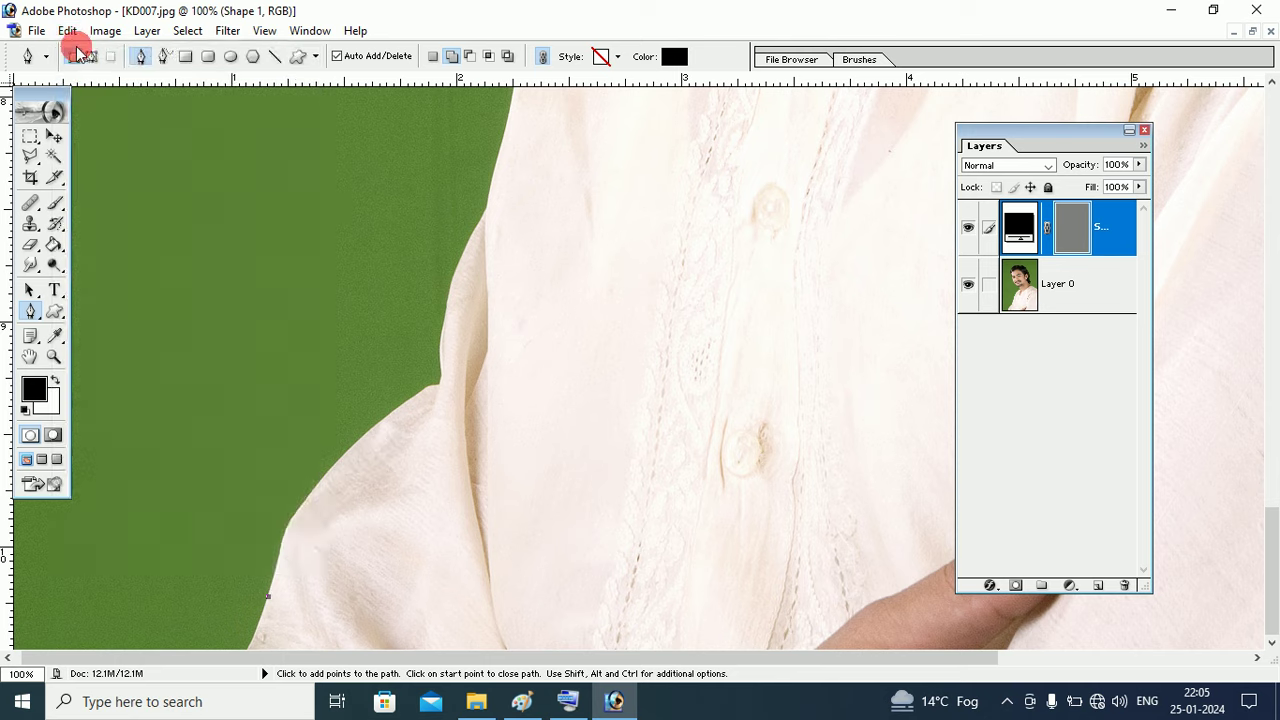
left_click(67, 31)
left_click(86, 92)
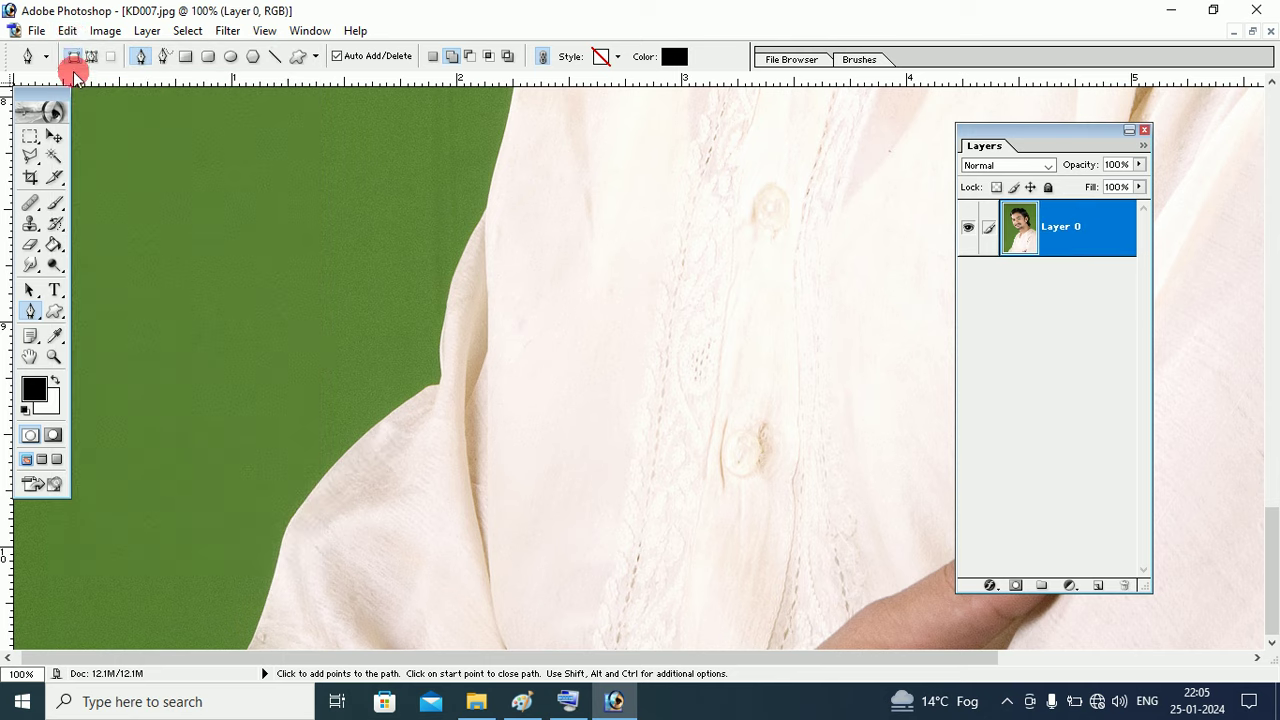
left_click(68, 31)
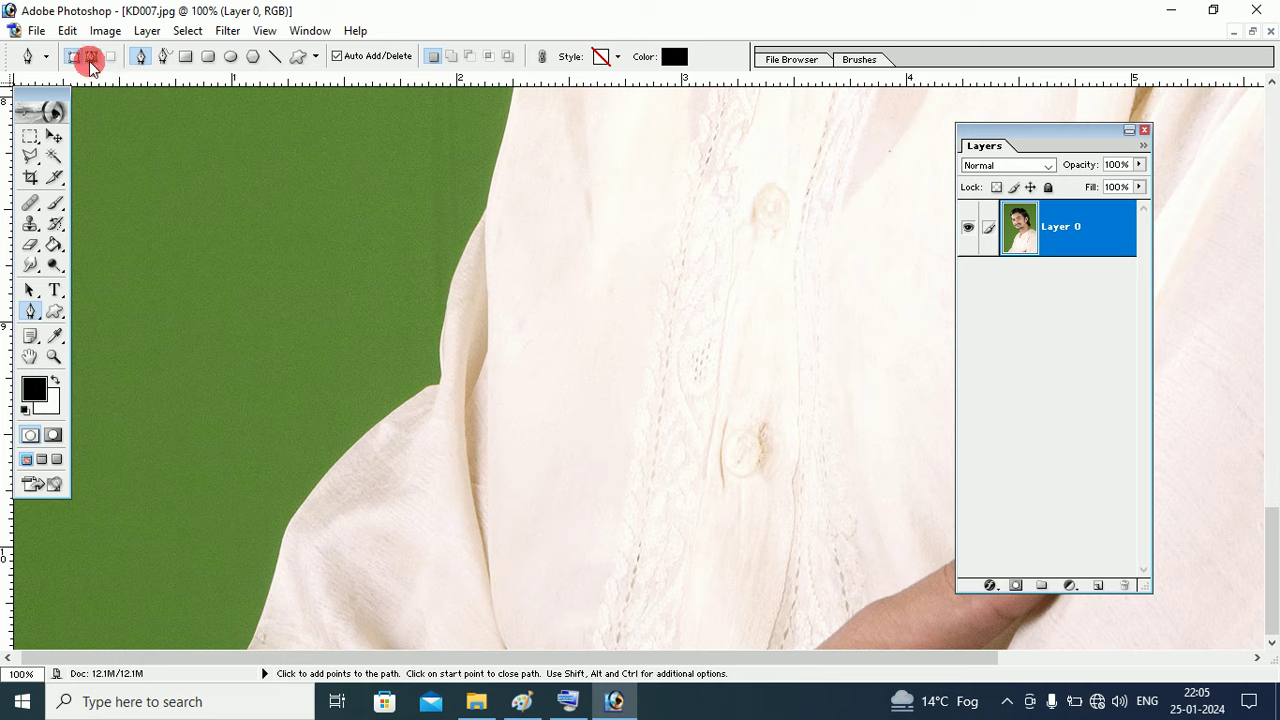
Set the Pen tool's options bar to Paths mode.
left_click(92, 57)
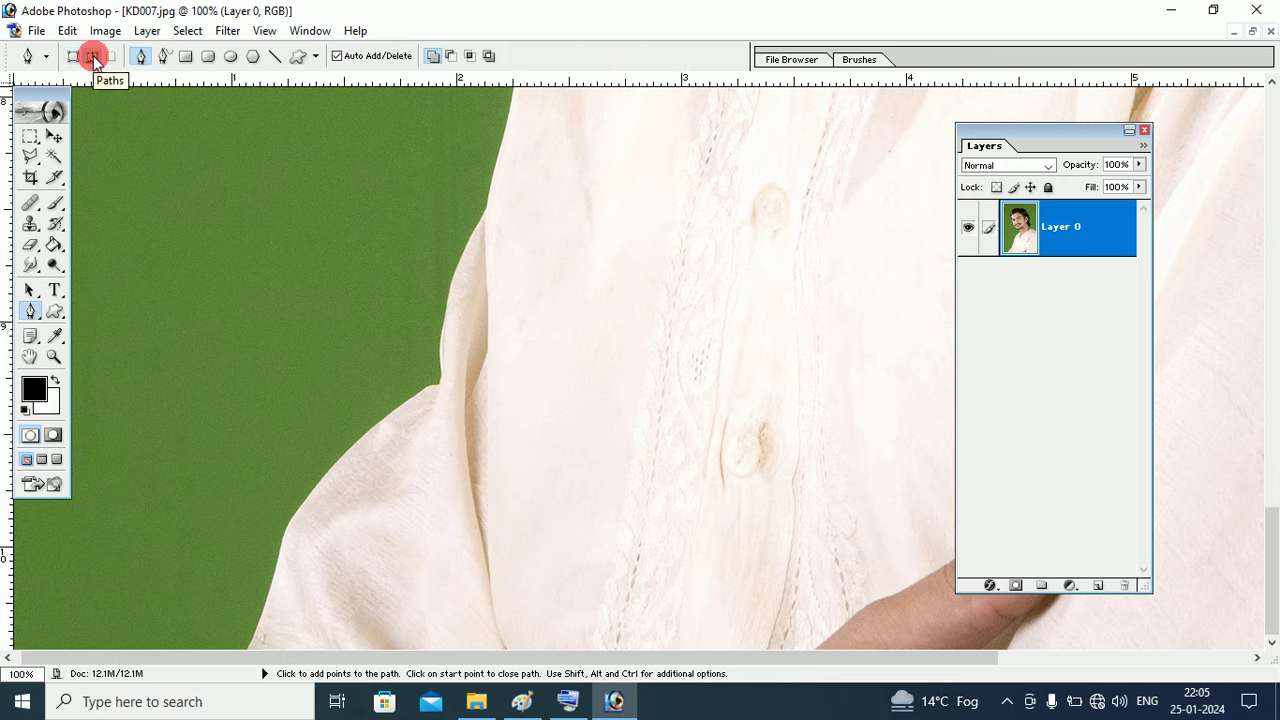
left_click(73, 56)
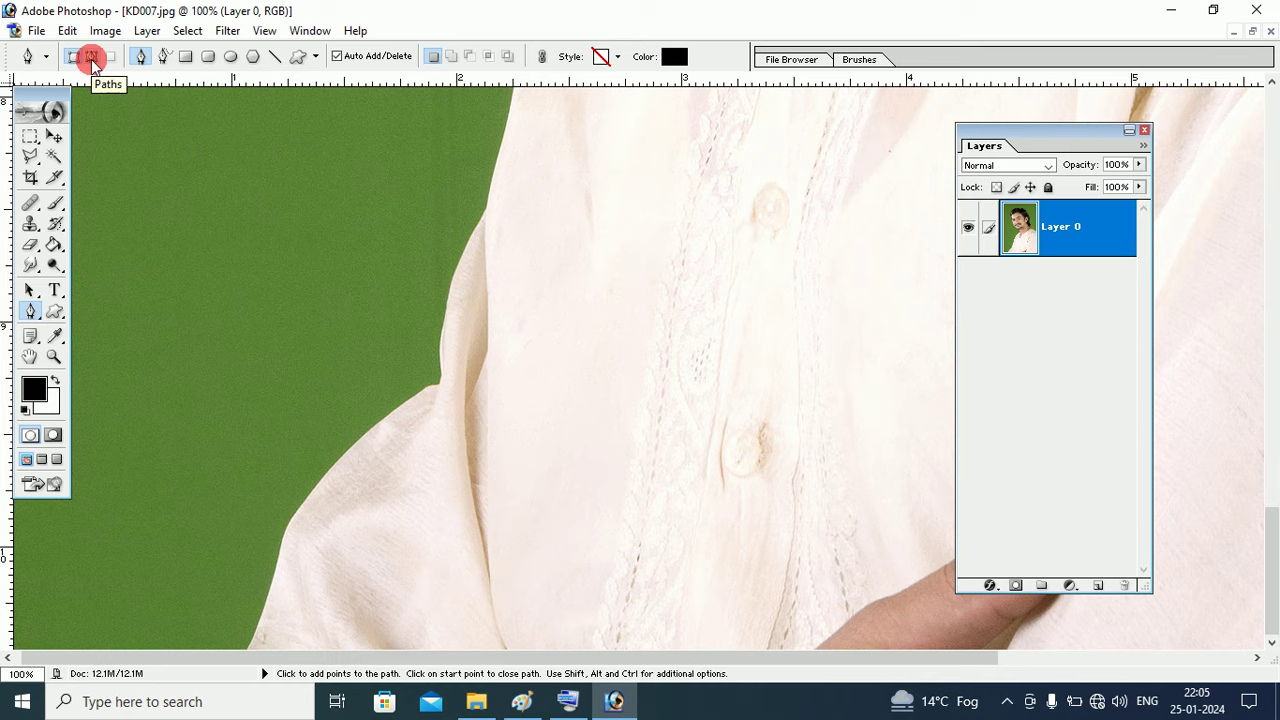
left_click(92, 57)
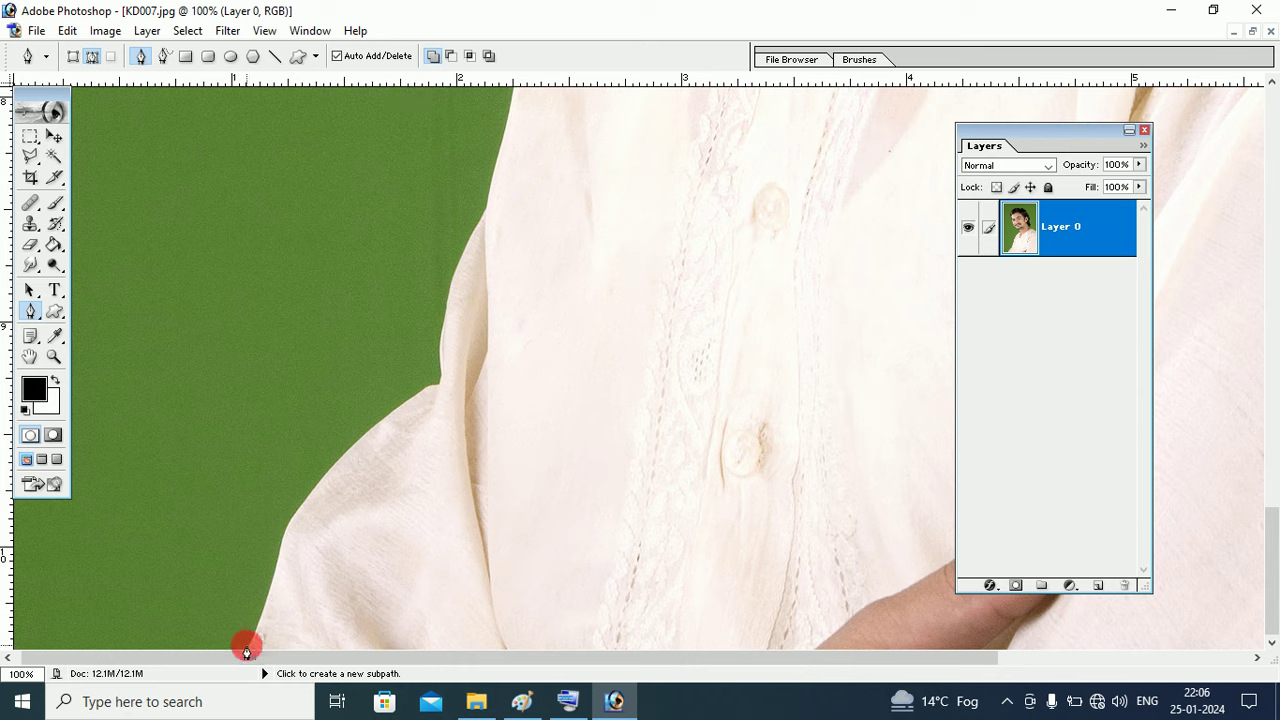
Start the path at the shirt's bottom and add curved anchors up its left edge.
left_click(246, 648)
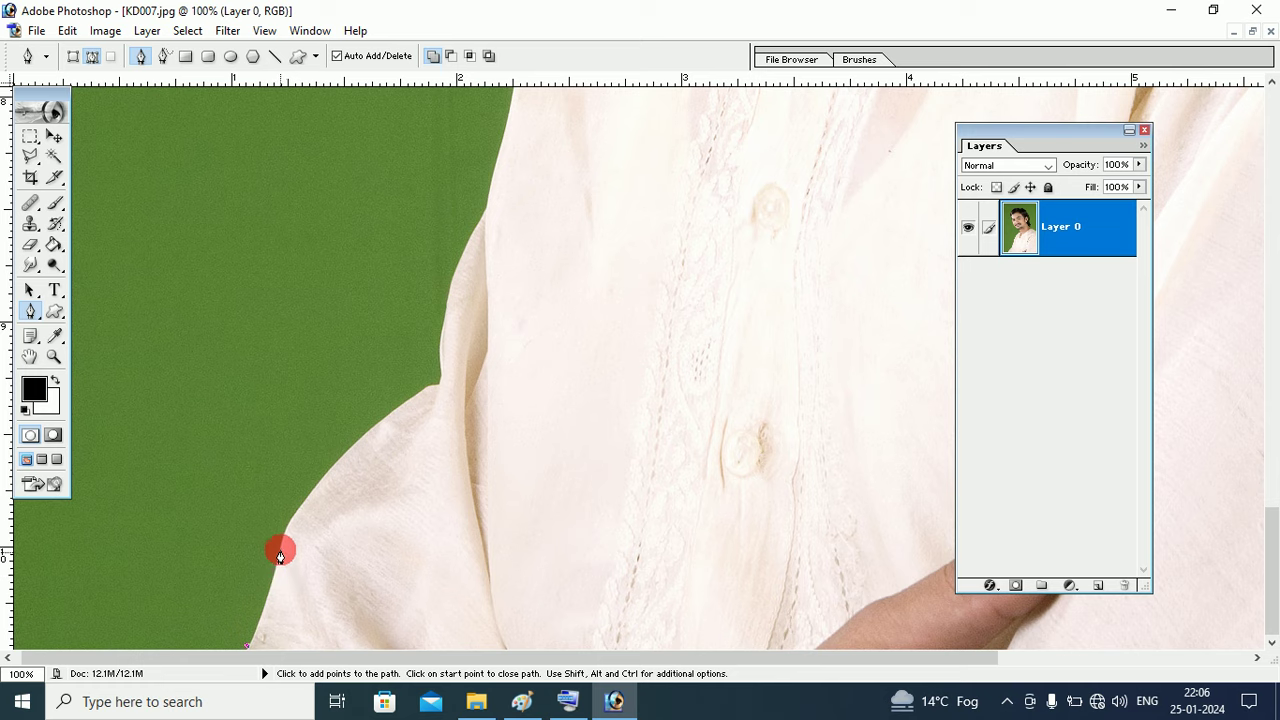
left_click_drag(287, 521, 285, 464)
mouse_move(285, 464)
left_mouse_down()
mouse_move(364, 596)
mouse_move(284, 448)
mouse_move(284, 496)
left_mouse_up()
mouse_move(284, 498)
left_mouse_down()
mouse_move(283, 515)
mouse_move(293, 482)
left_mouse_up()
left_click_drag(293, 482, 292, 484)
mouse_move(289, 493)
left_mouse_down()
mouse_move(285, 541)
mouse_move(297, 483)
left_mouse_up()
left_click_drag(294, 489, 282, 549)
left_click_drag(427, 390, 541, 320)
left_click(425, 393)
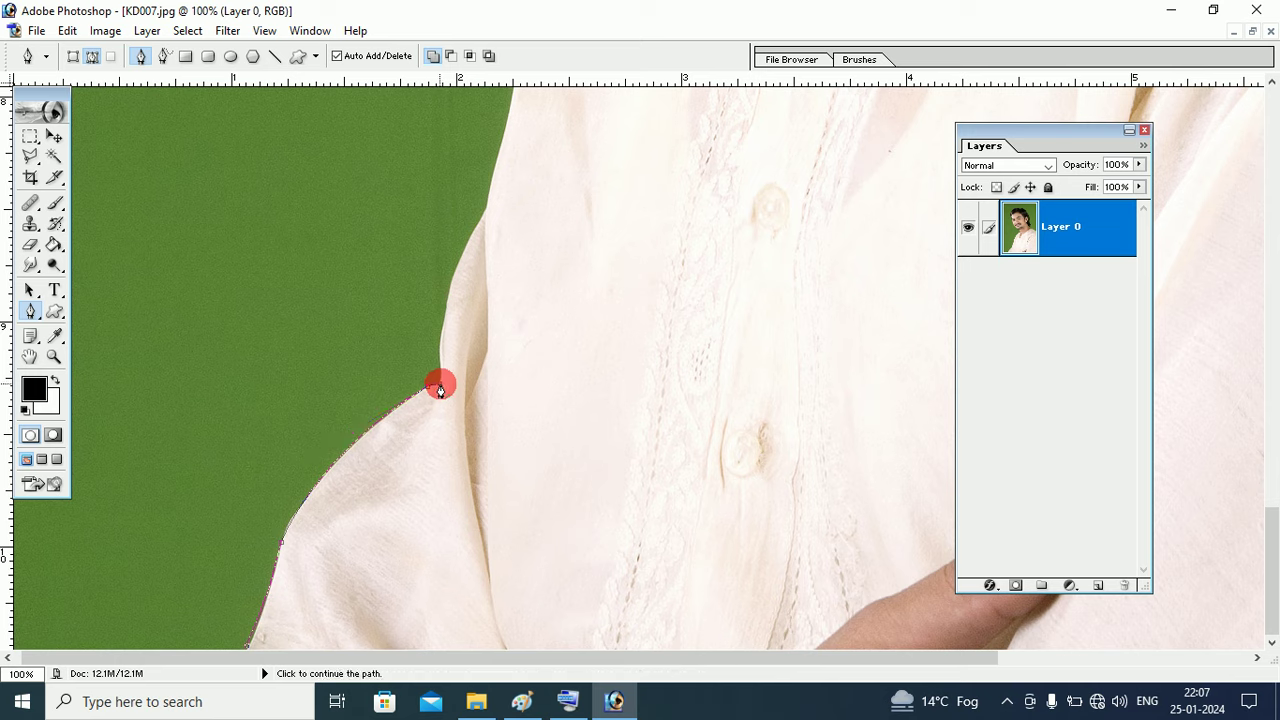
Continue the path with corner points to the shoulder and across the shirt front.
left_click(436, 378)
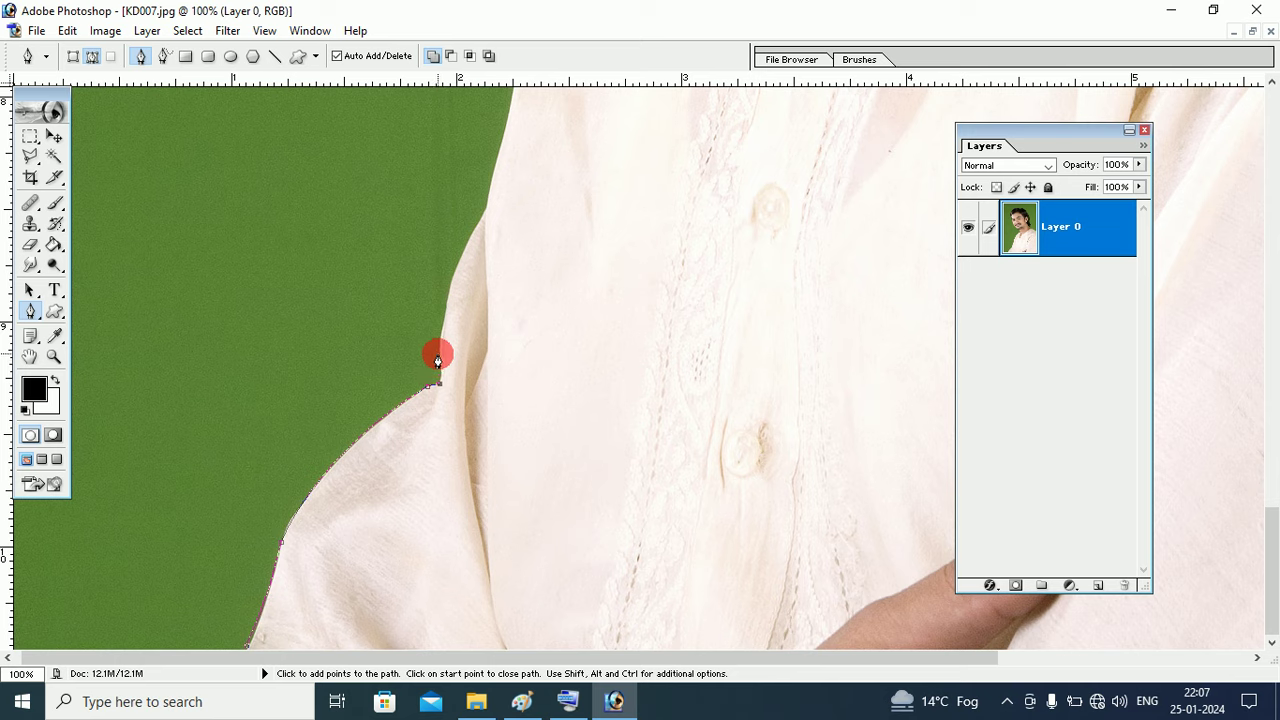
left_click(438, 355)
left_click(451, 284)
left_click(571, 253)
left_click(666, 256)
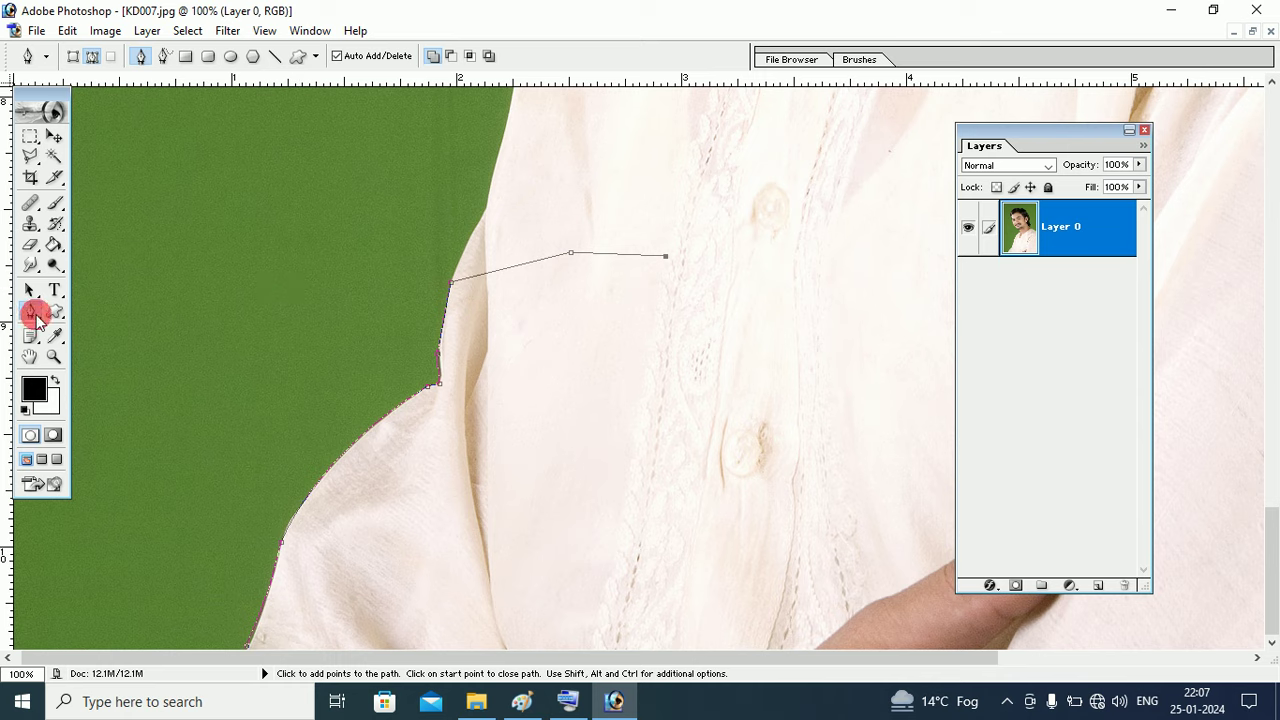
Delete the last two stray anchors so the path ends at the shoulder corner.
left_click_drag(36, 316, 148, 370)
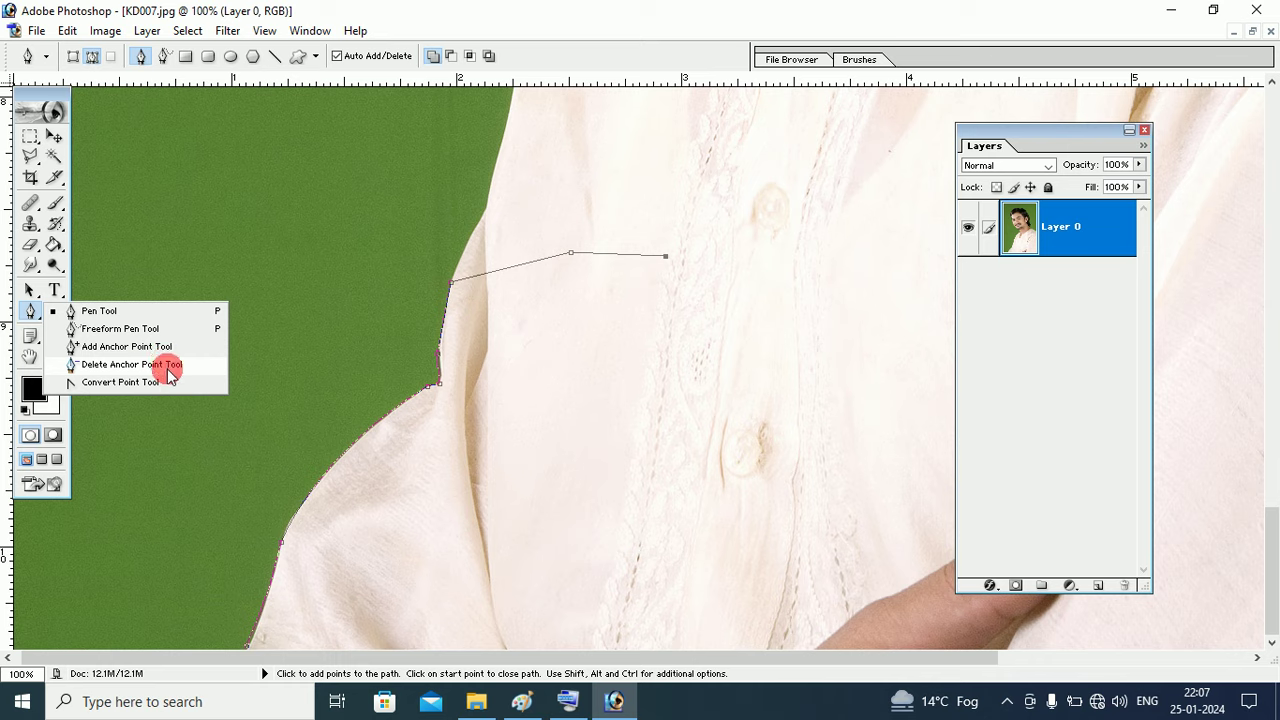
left_click_drag(168, 374, 170, 372)
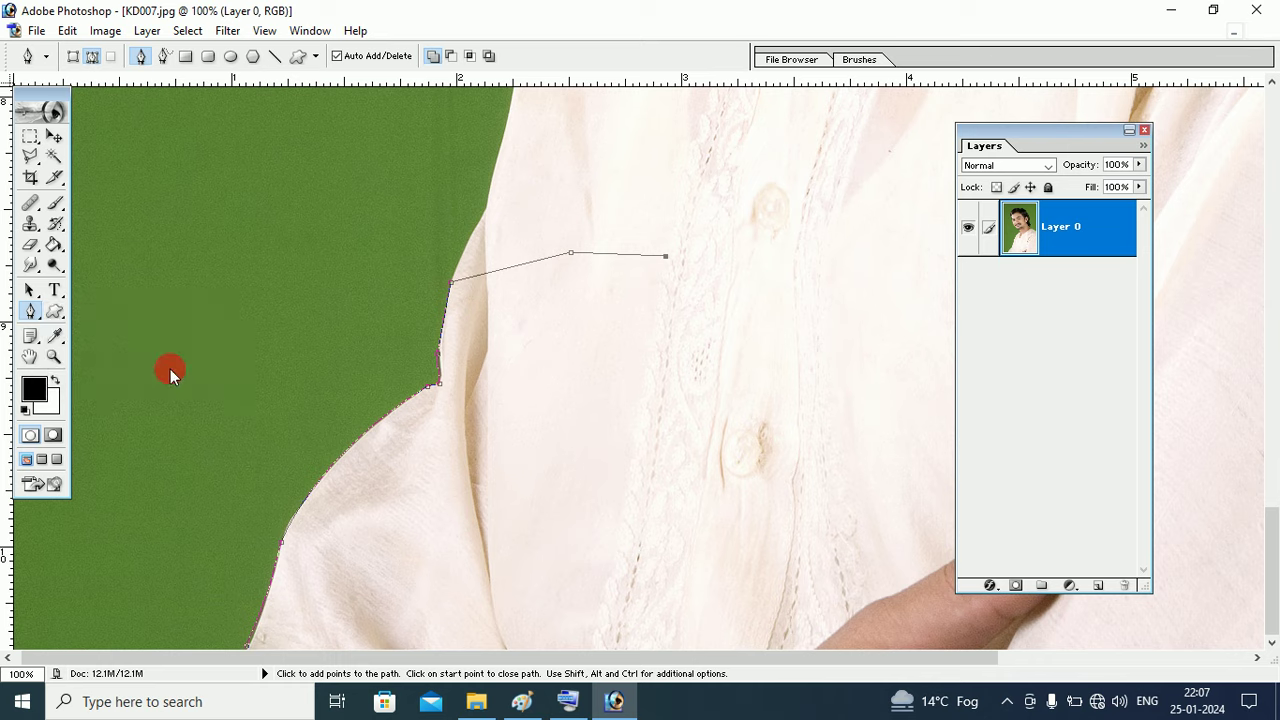
left_click(665, 257)
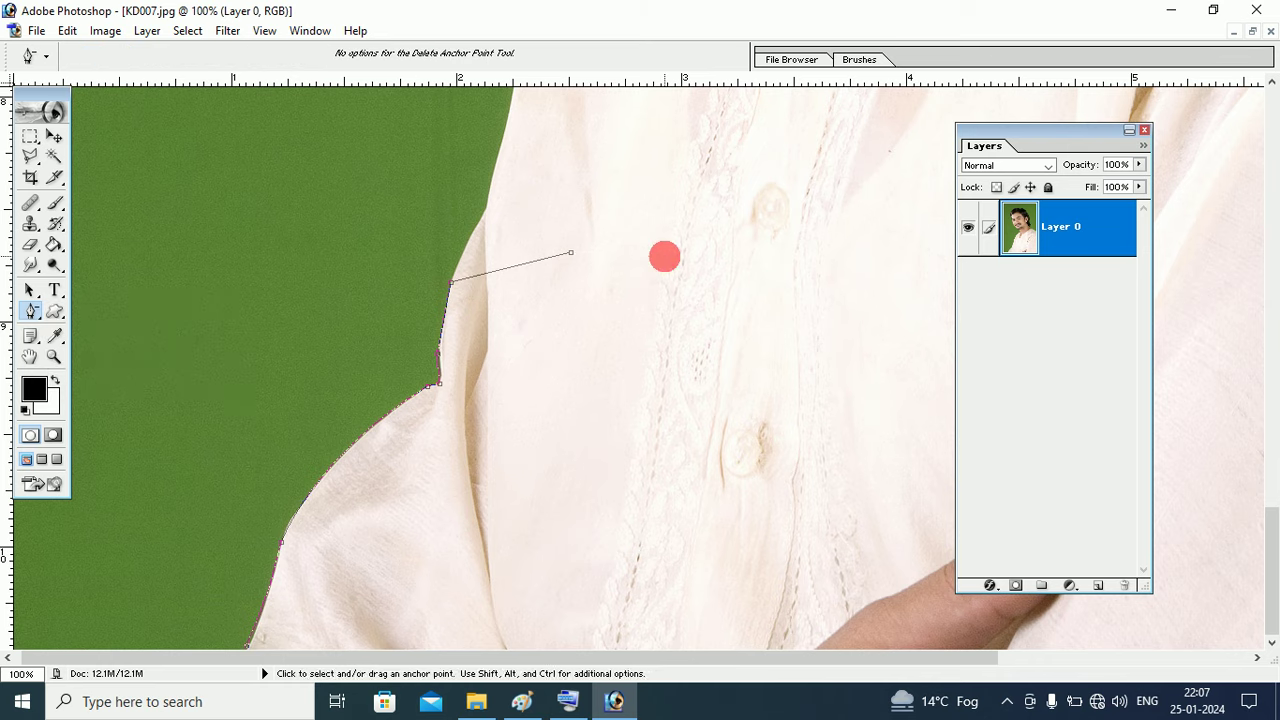
left_click(570, 253)
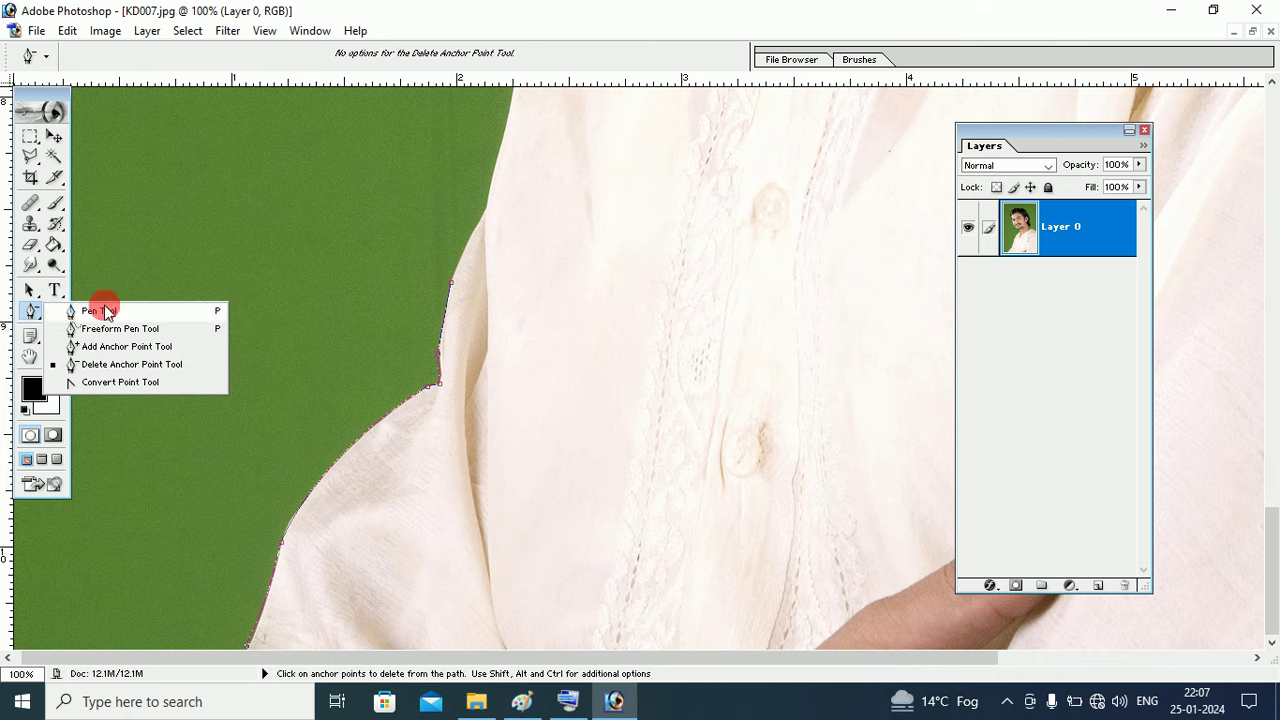
left_click_drag(36, 318, 112, 309)
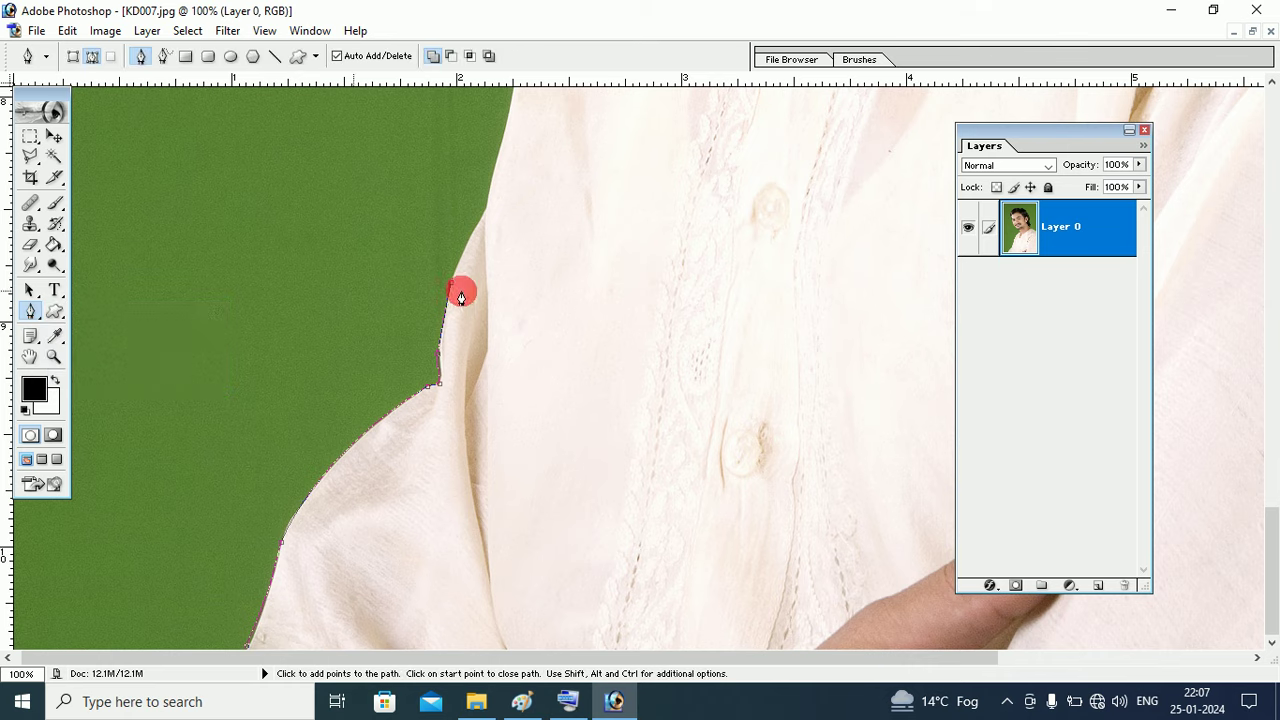
Add curved anchors up the shirt's left edge, swinging a handle to fit the edge.
left_click(486, 219)
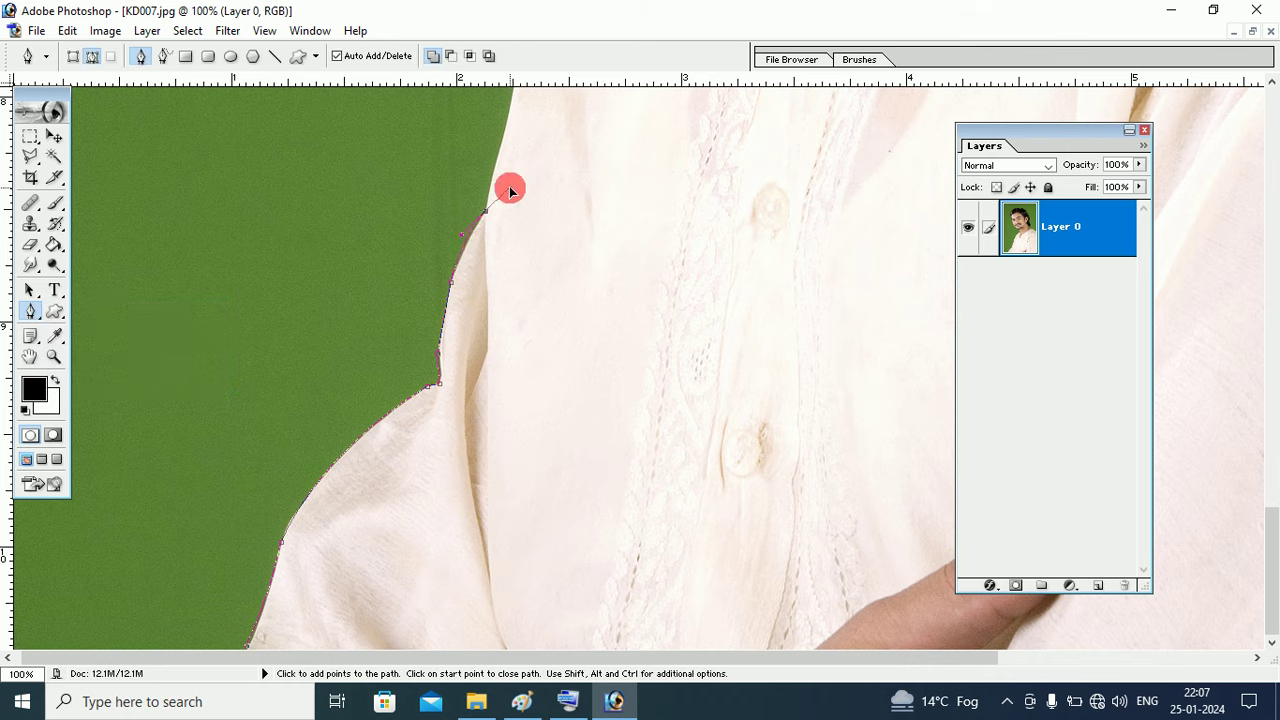
left_click_drag(494, 200, 509, 175)
key("alt")
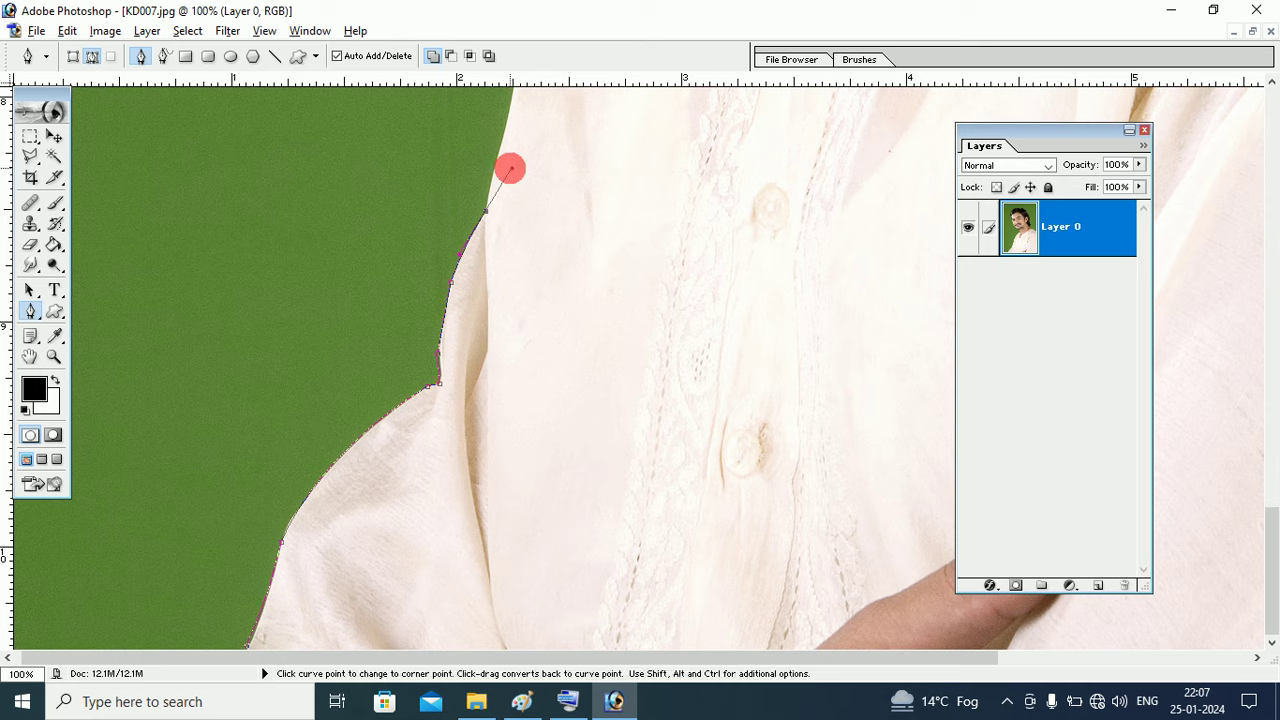
mouse_move(510, 170)
left_mouse_down()
mouse_move(471, 160)
mouse_move(498, 156)
left_mouse_up()
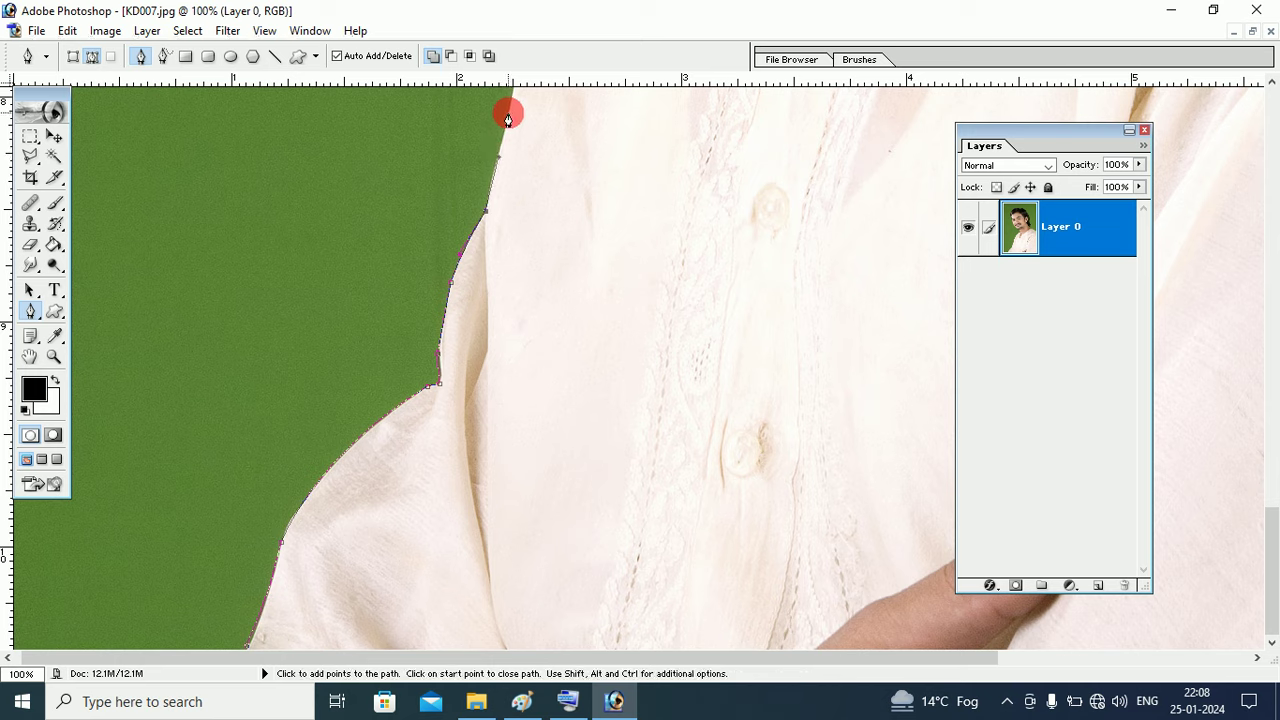
left_click(508, 115)
key("space")
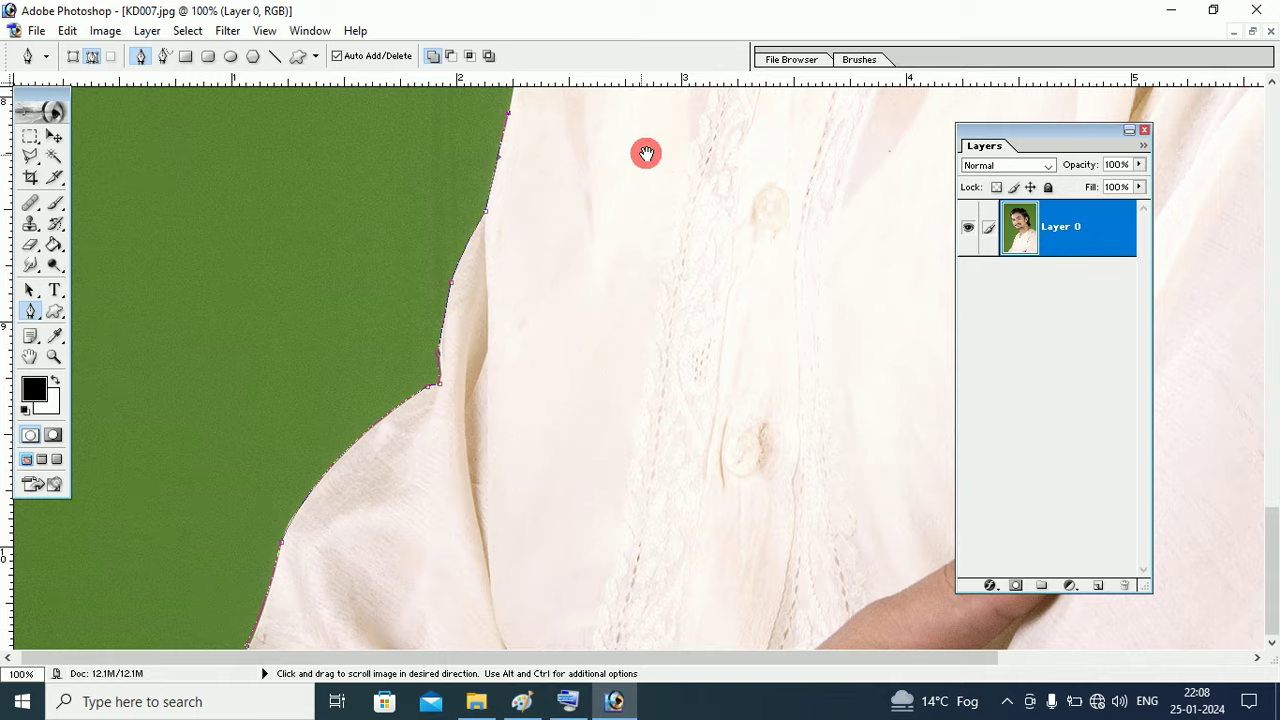
left_click_drag(650, 149, 586, 437)
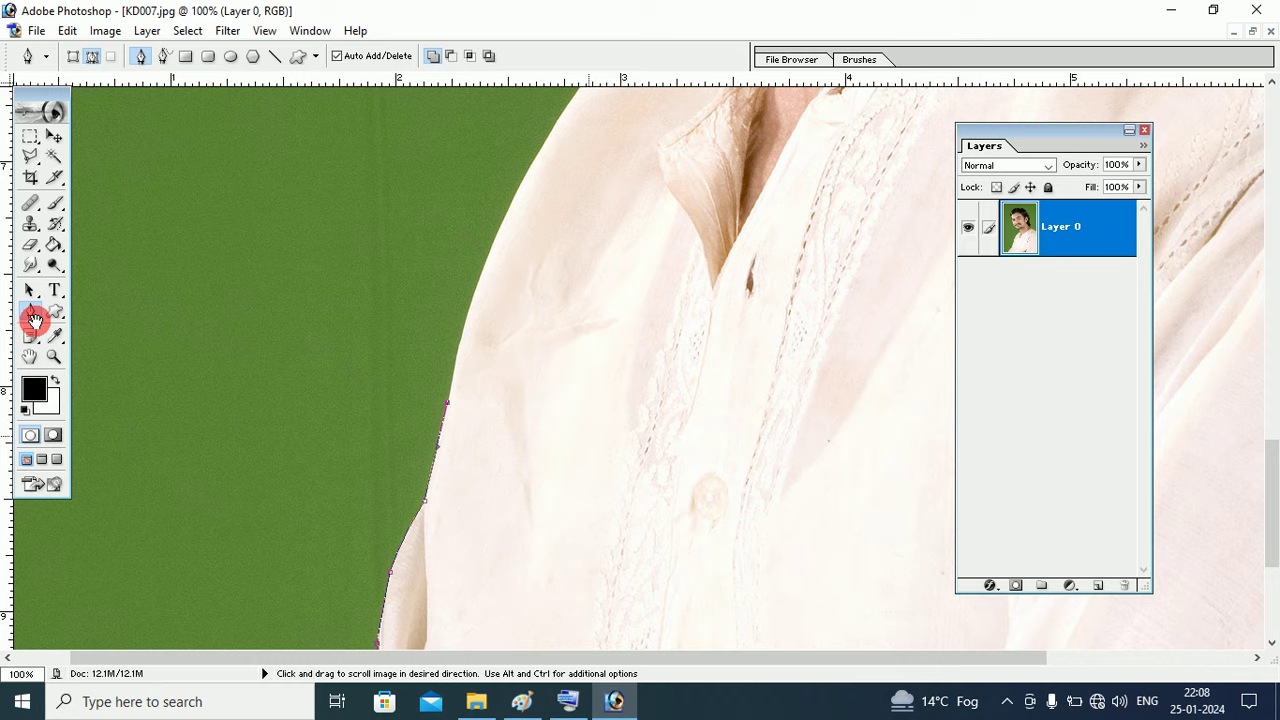
Add and nudge another anchor toward the collar, then pan up to the face and neck.
key("Tab")
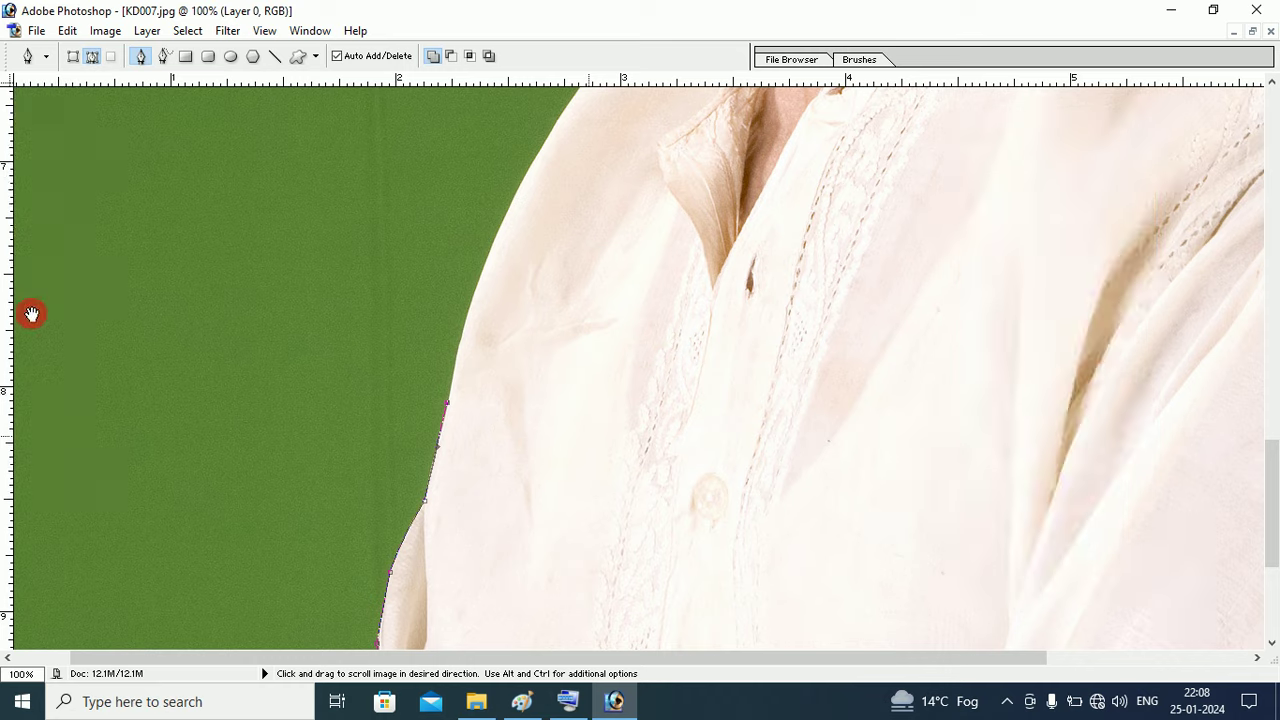
key("Tab")
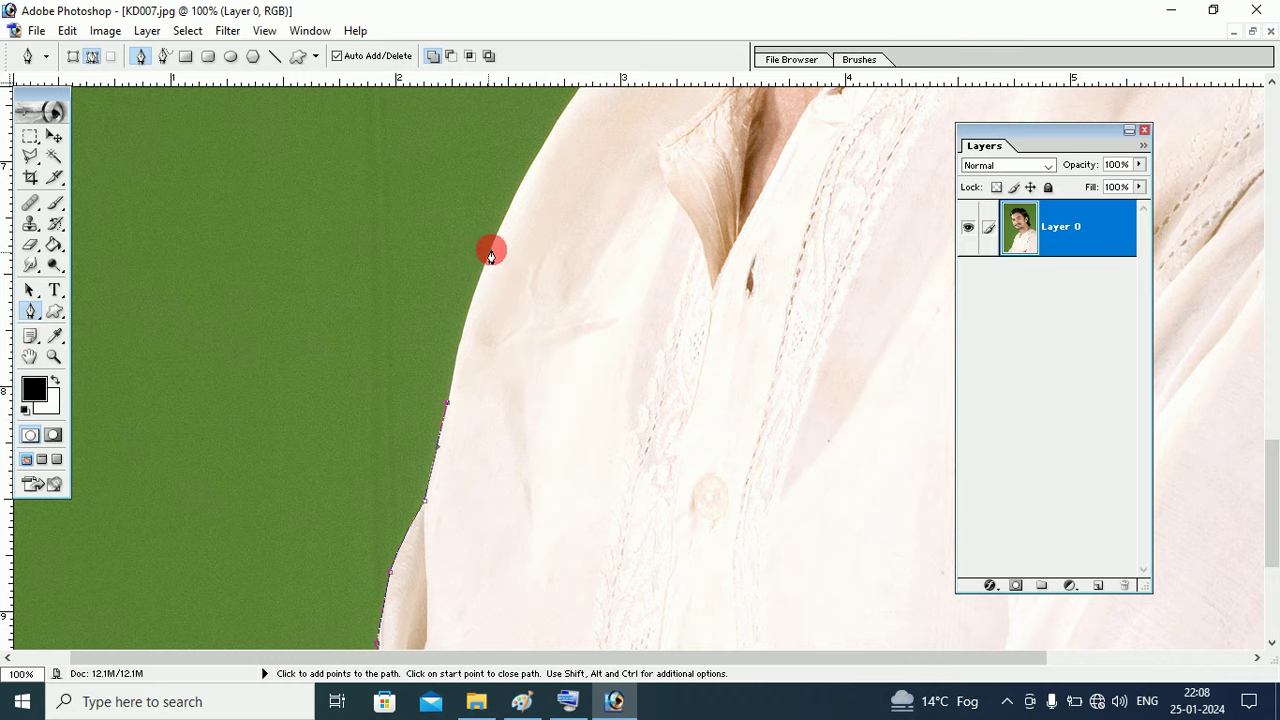
left_click_drag(492, 240, 512, 206)
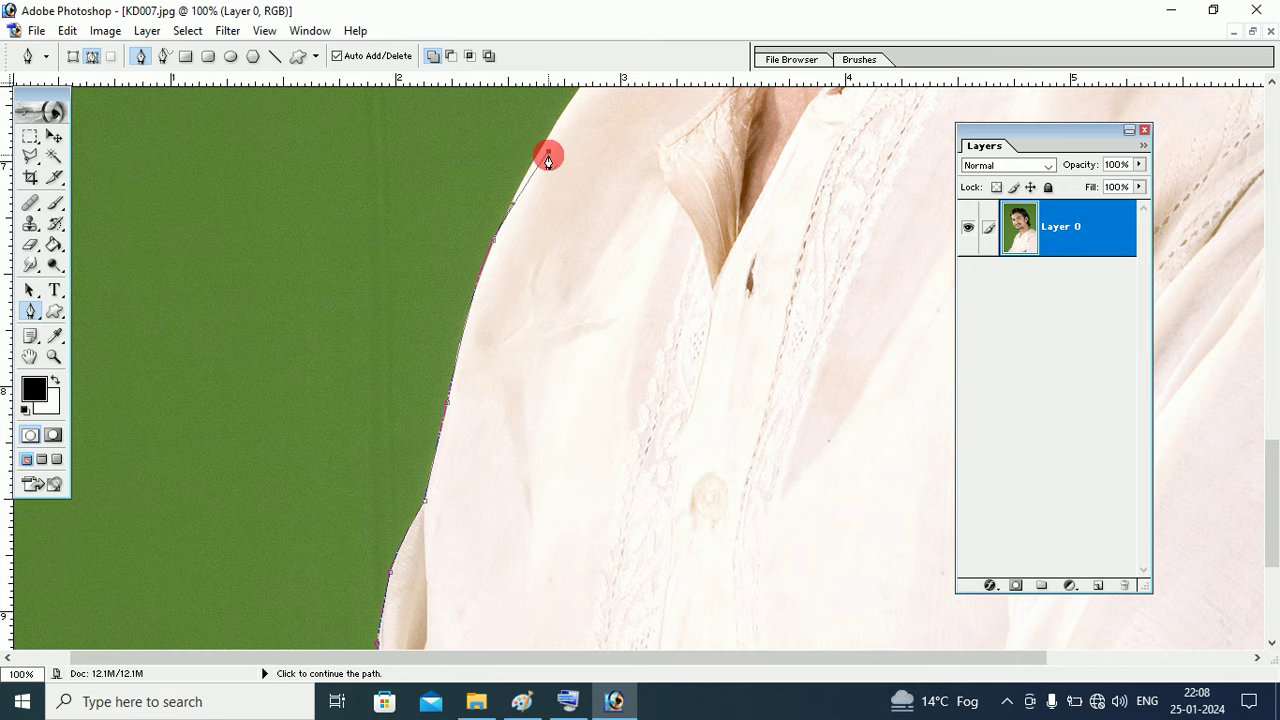
mouse_move(546, 156)
left_mouse_down()
mouse_move(541, 141)
mouse_move(551, 155)
mouse_move(555, 135)
left_mouse_up()
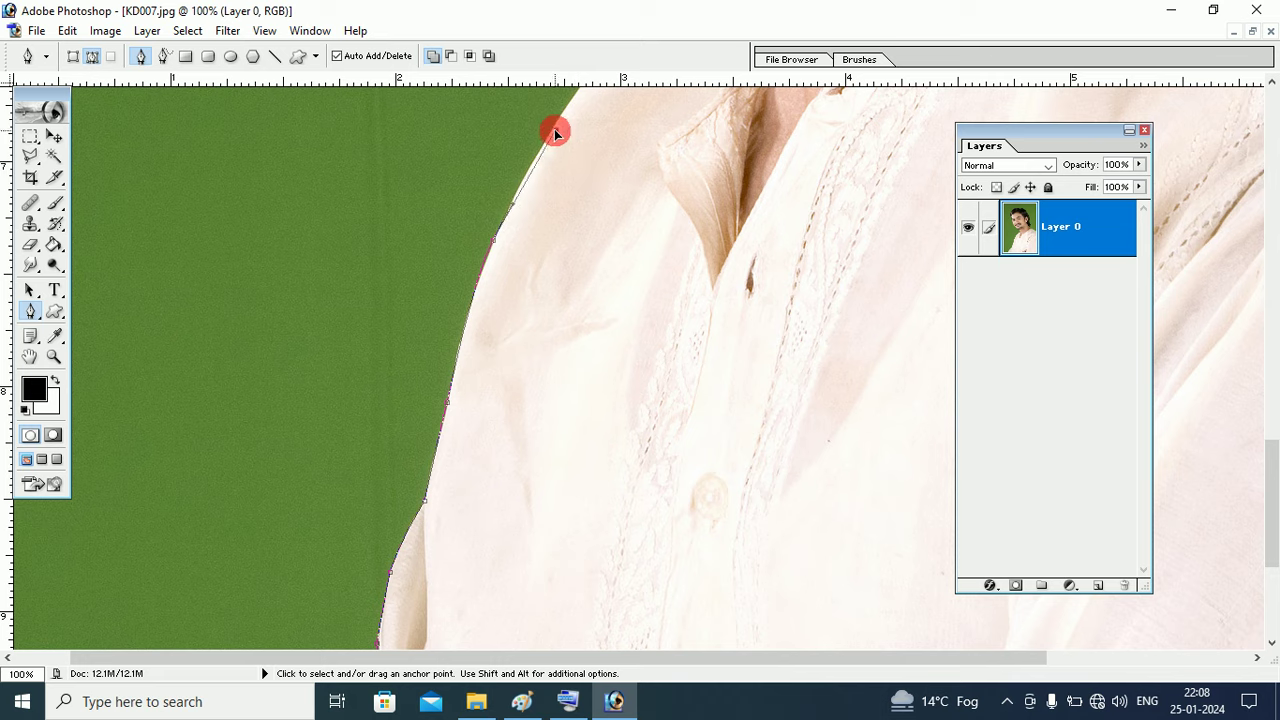
left_click_drag(555, 135, 532, 161)
key("space")
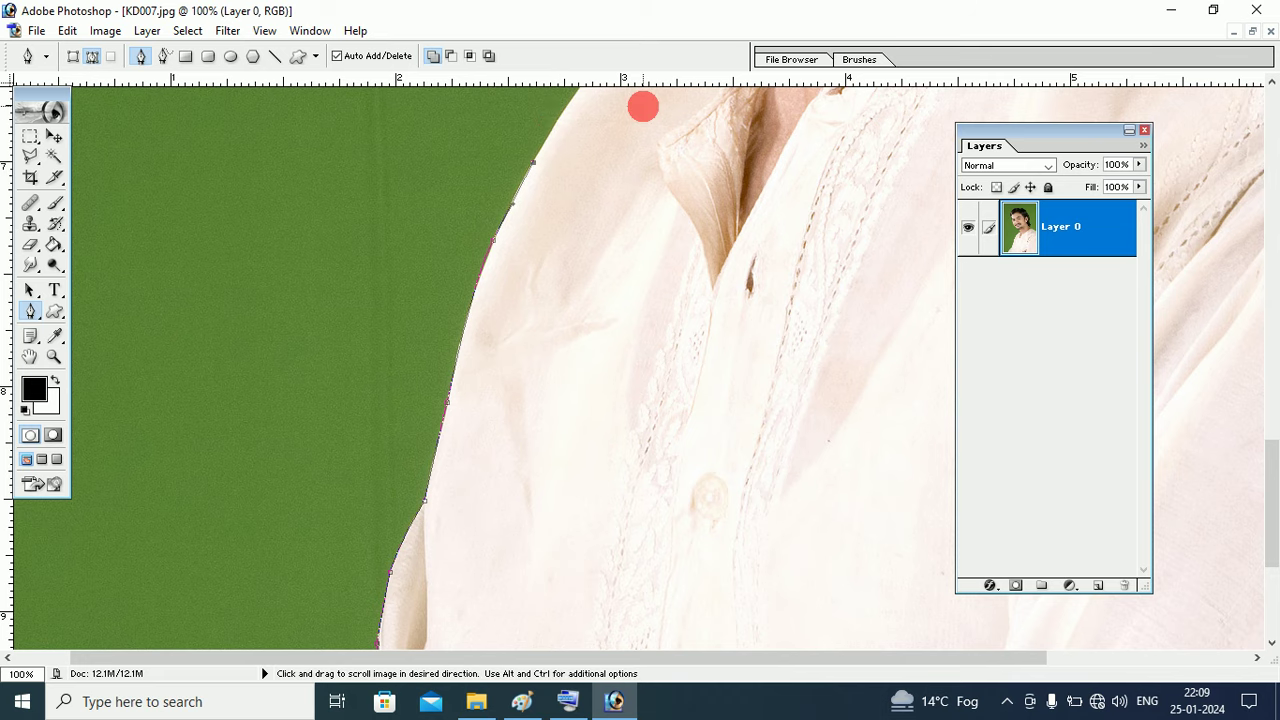
left_click_drag(643, 107, 543, 414)
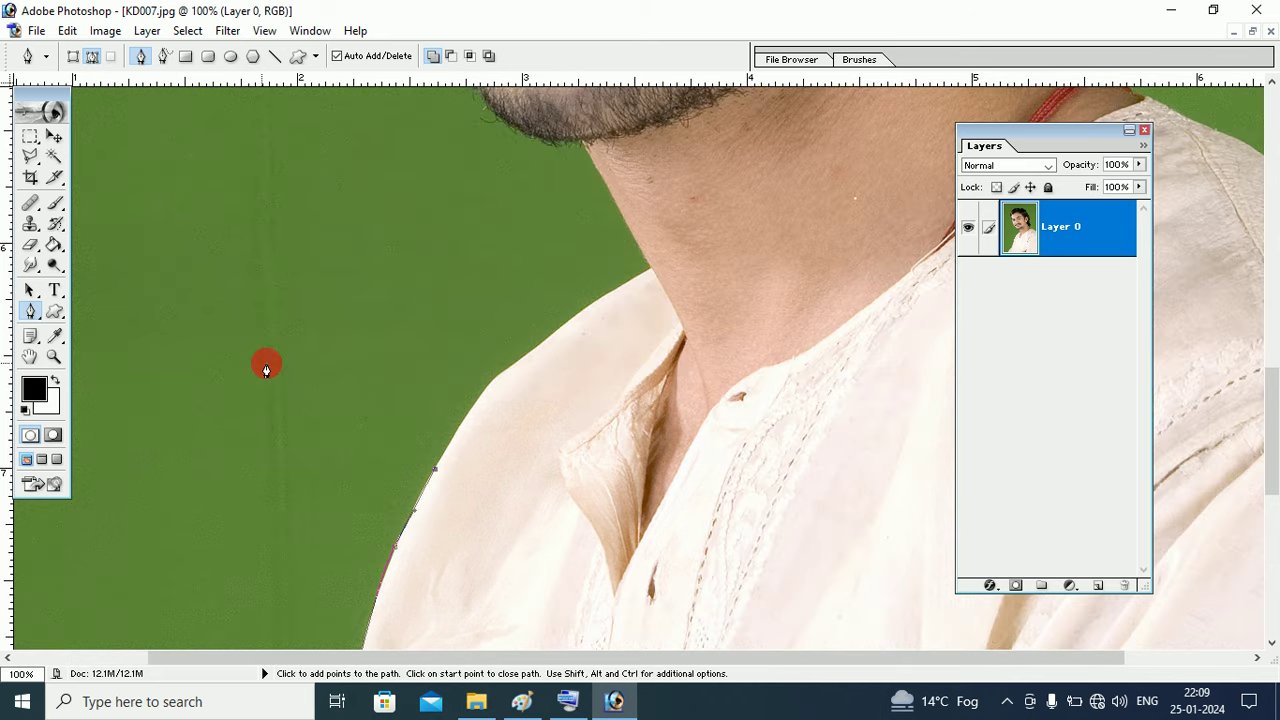
Extend the path from the shirt up the neck edge to where it meets the chin.
left_click(490, 381)
left_click_drag(650, 268, 689, 252)
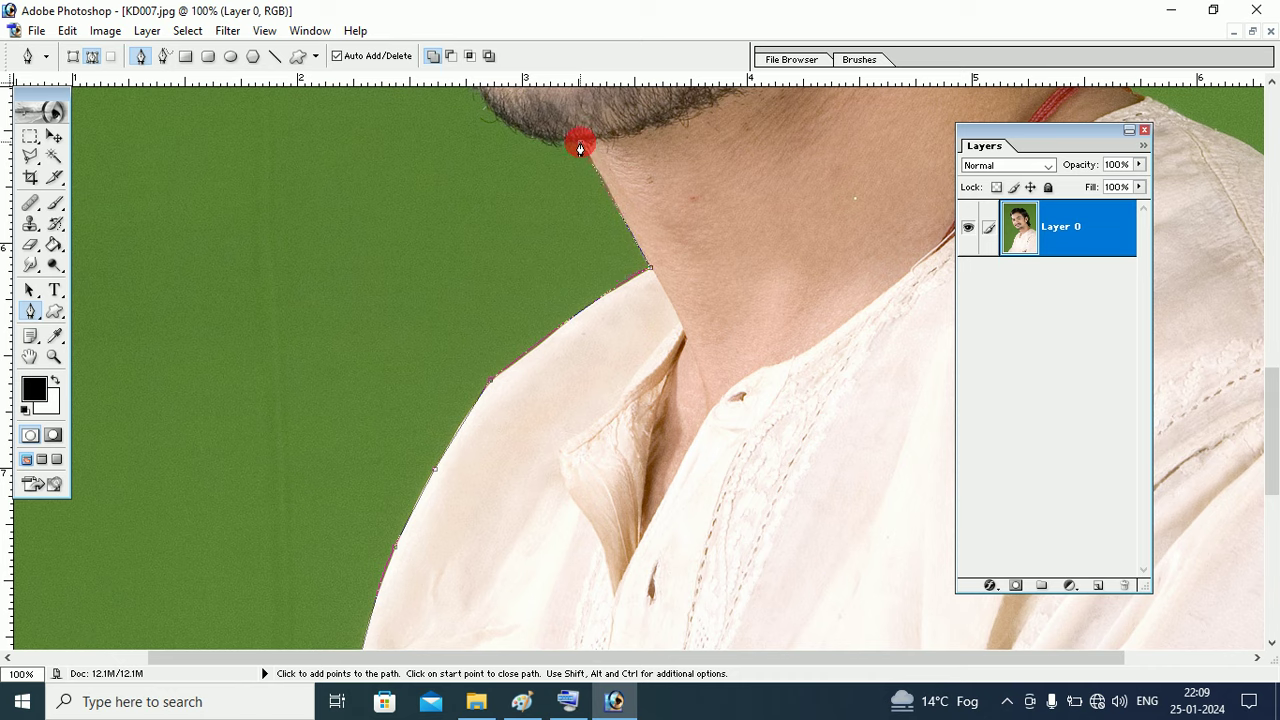
left_click(580, 148)
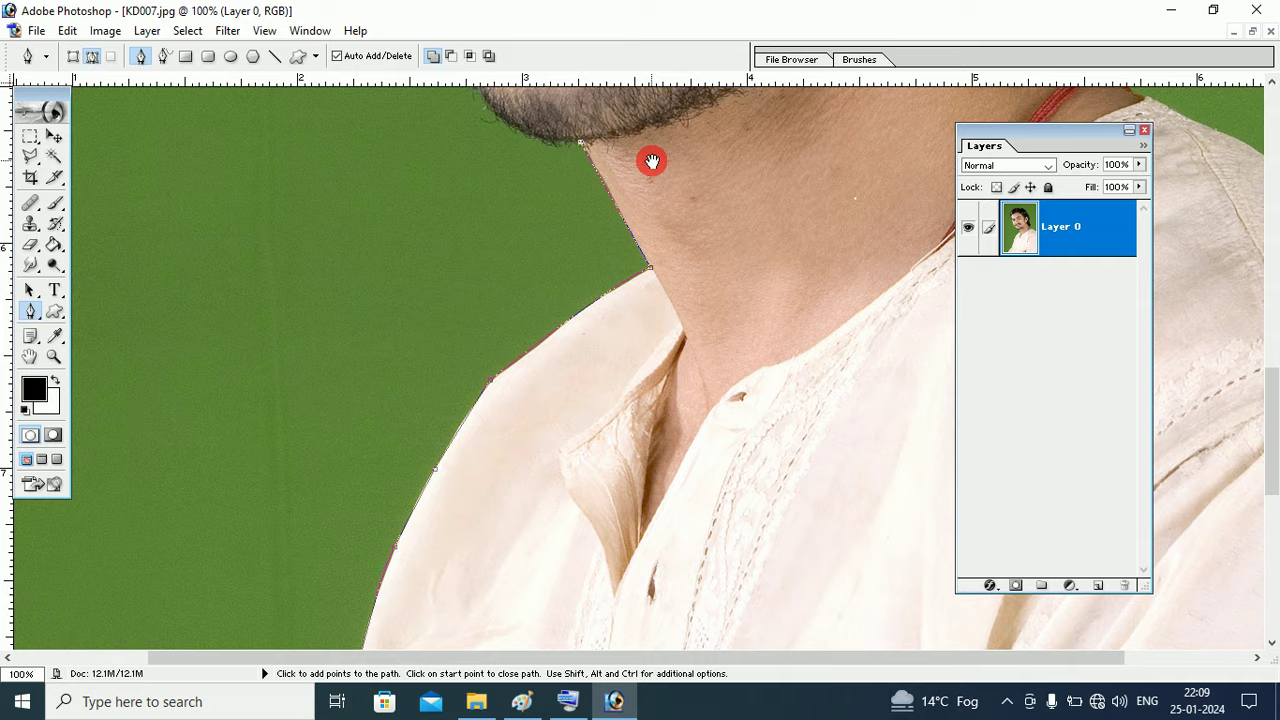
left_click_drag(651, 163, 640, 426)
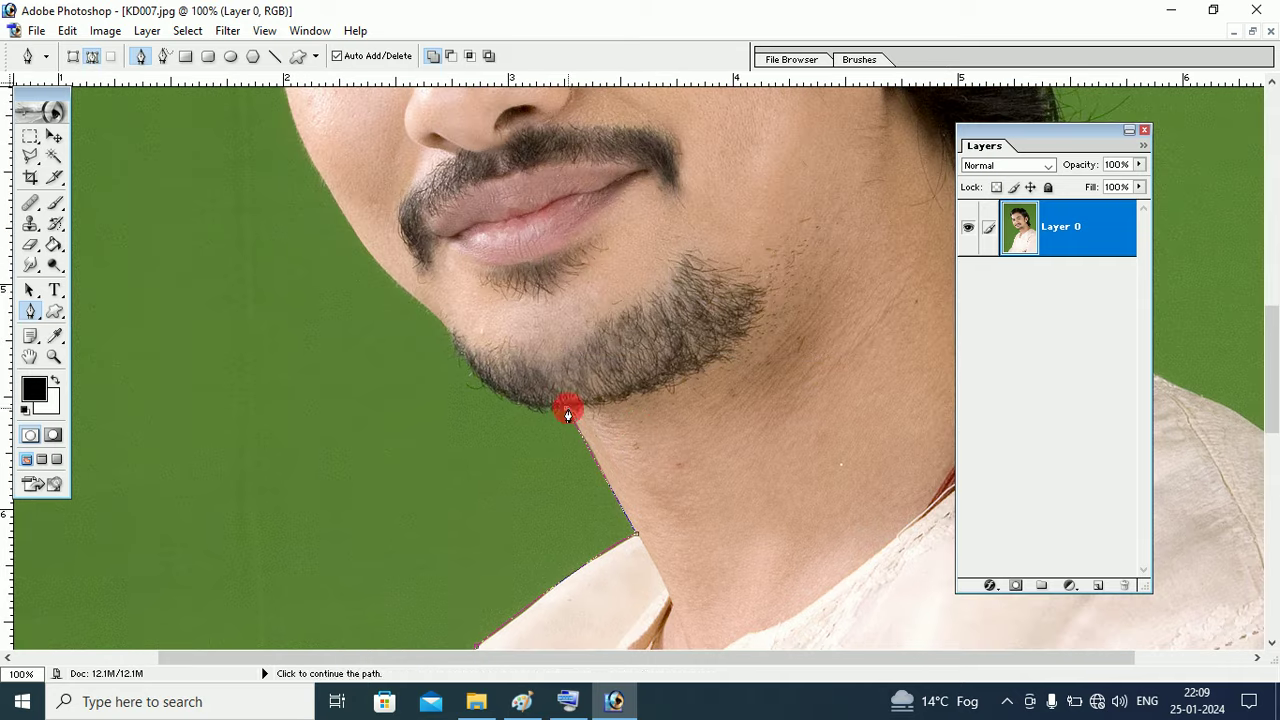
Trace around the bearded chin with a corner anchor and up the jaw line.
left_click(567, 410)
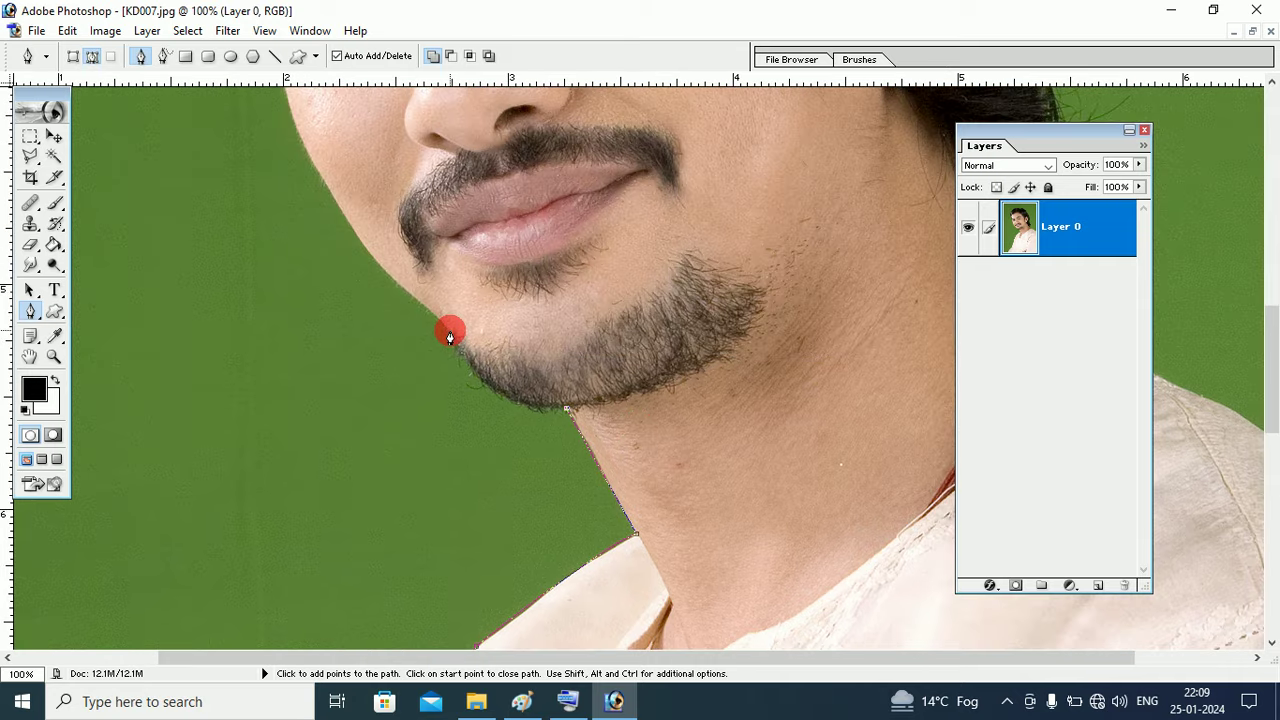
left_click_drag(450, 336, 418, 242)
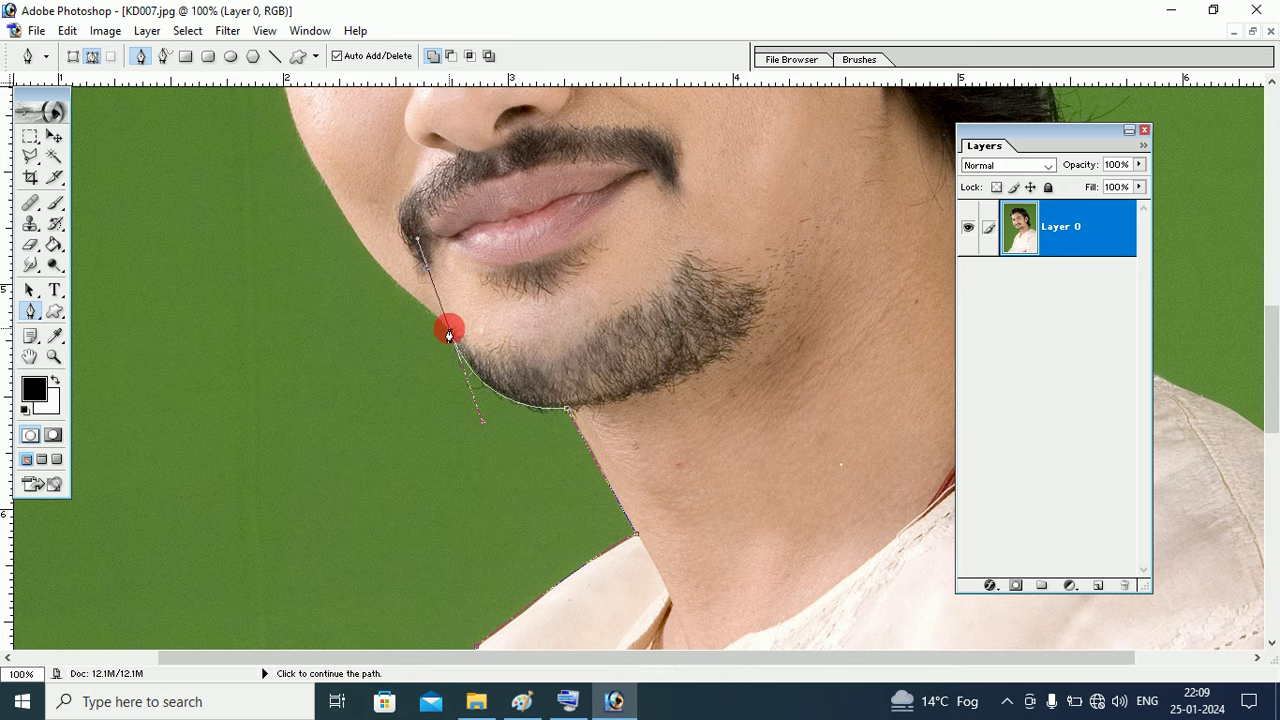
left_click(450, 331, "alt")
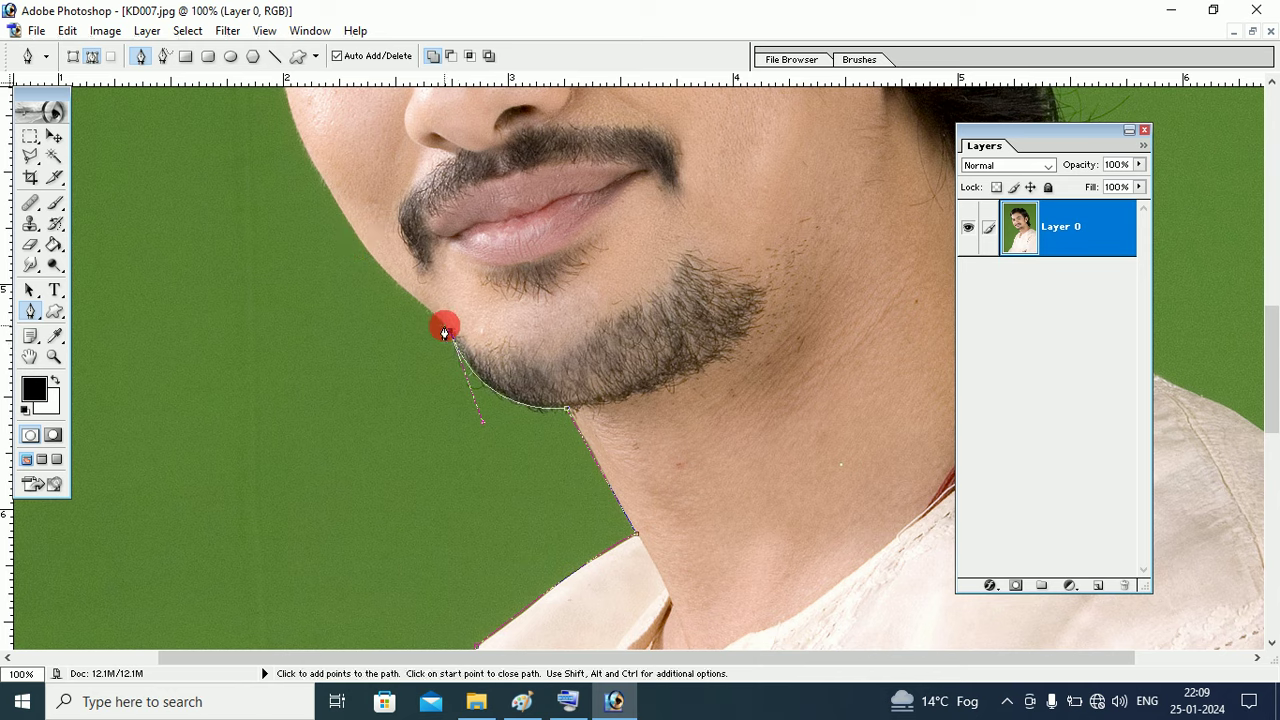
left_click(381, 267)
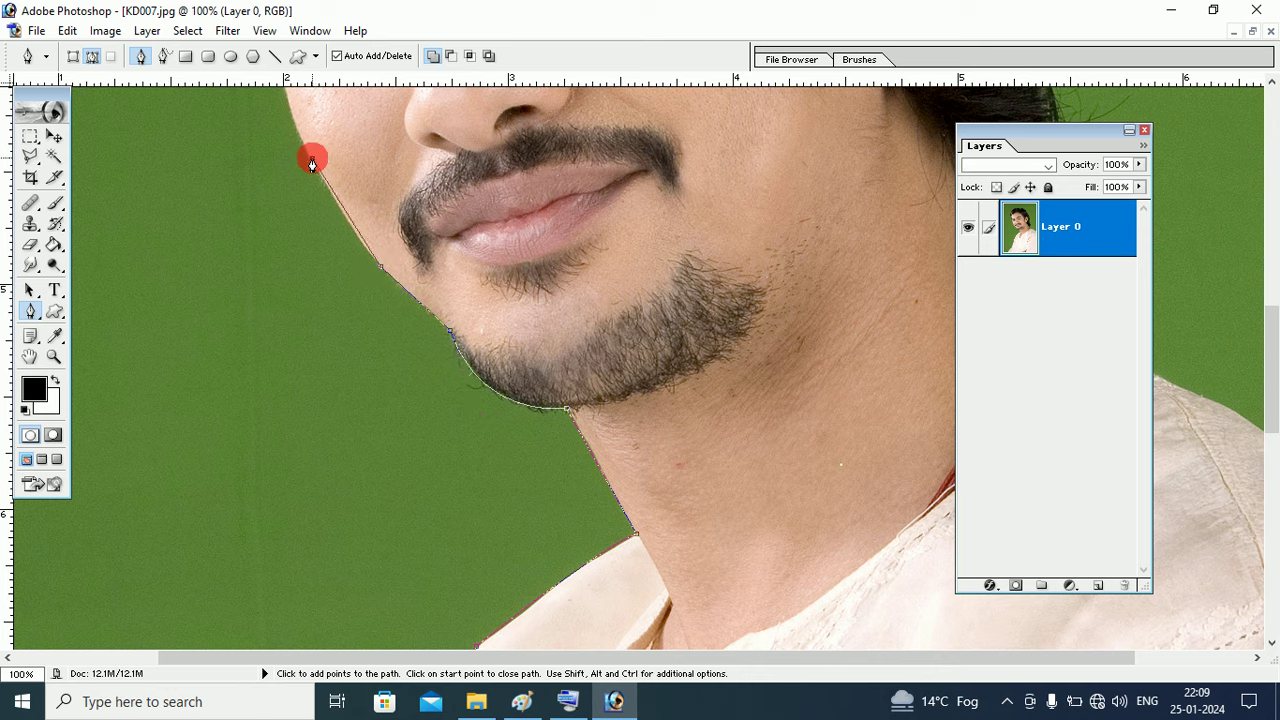
left_click(321, 172)
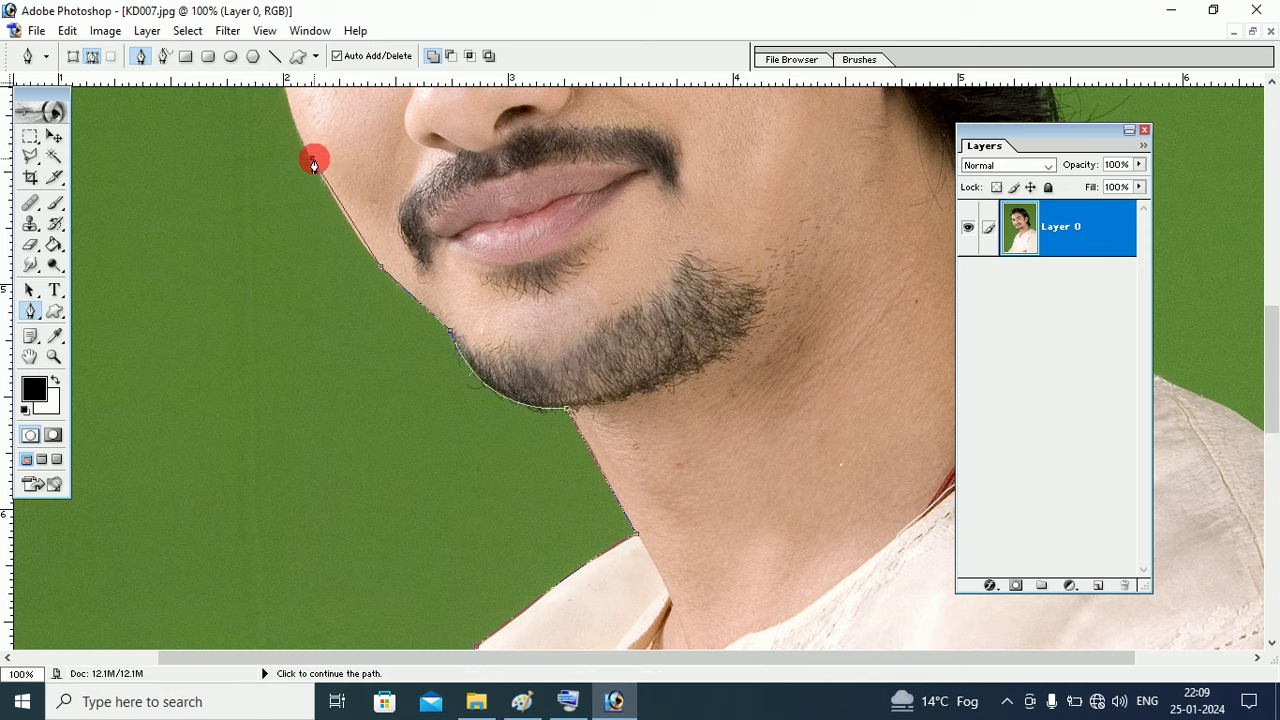
key("ctrl")
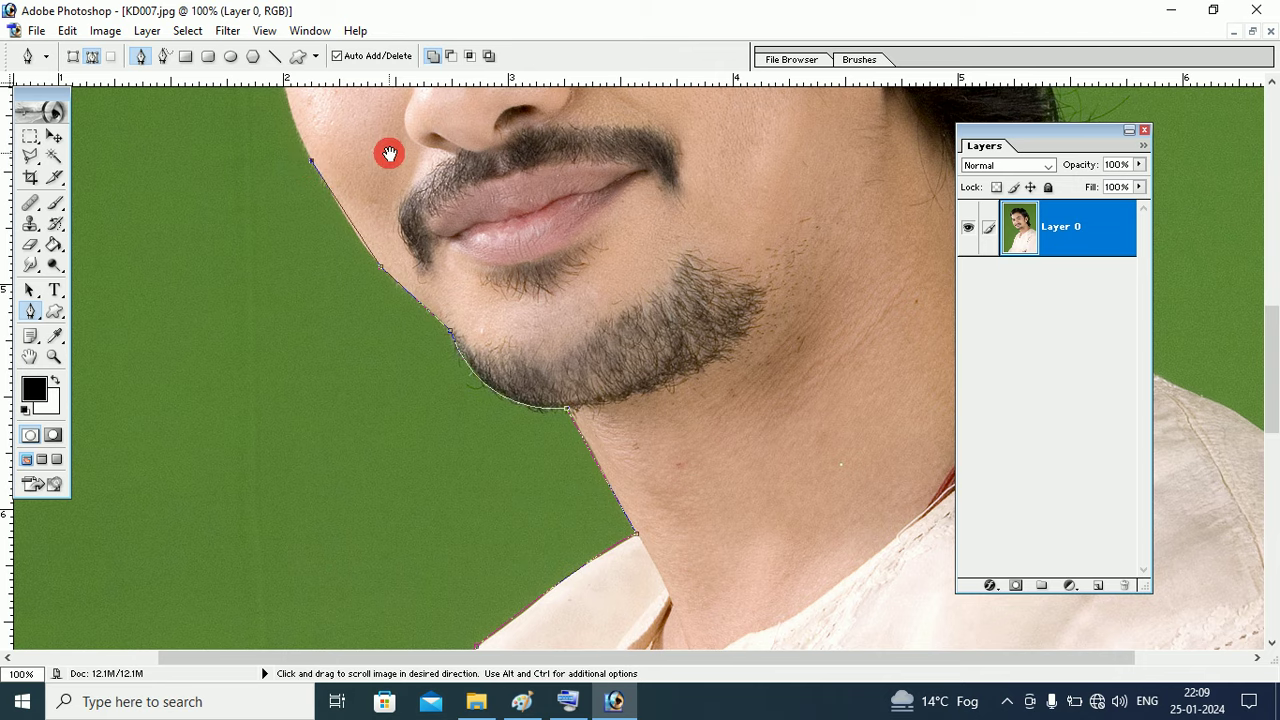
left_click_drag(386, 149, 397, 431)
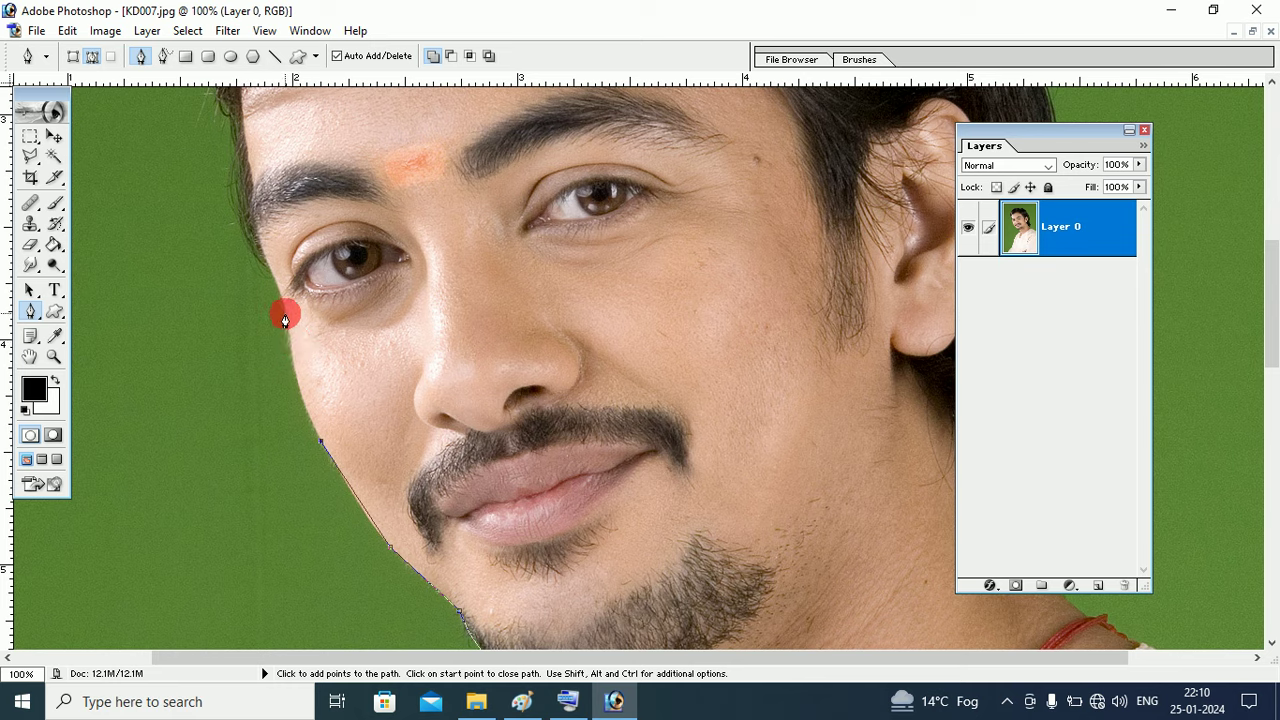
Add anchors up the cheek past the eye to the temple hairline, then zoom out to 33.3%.
left_click_drag(286, 314, 284, 245)
left_click(285, 317)
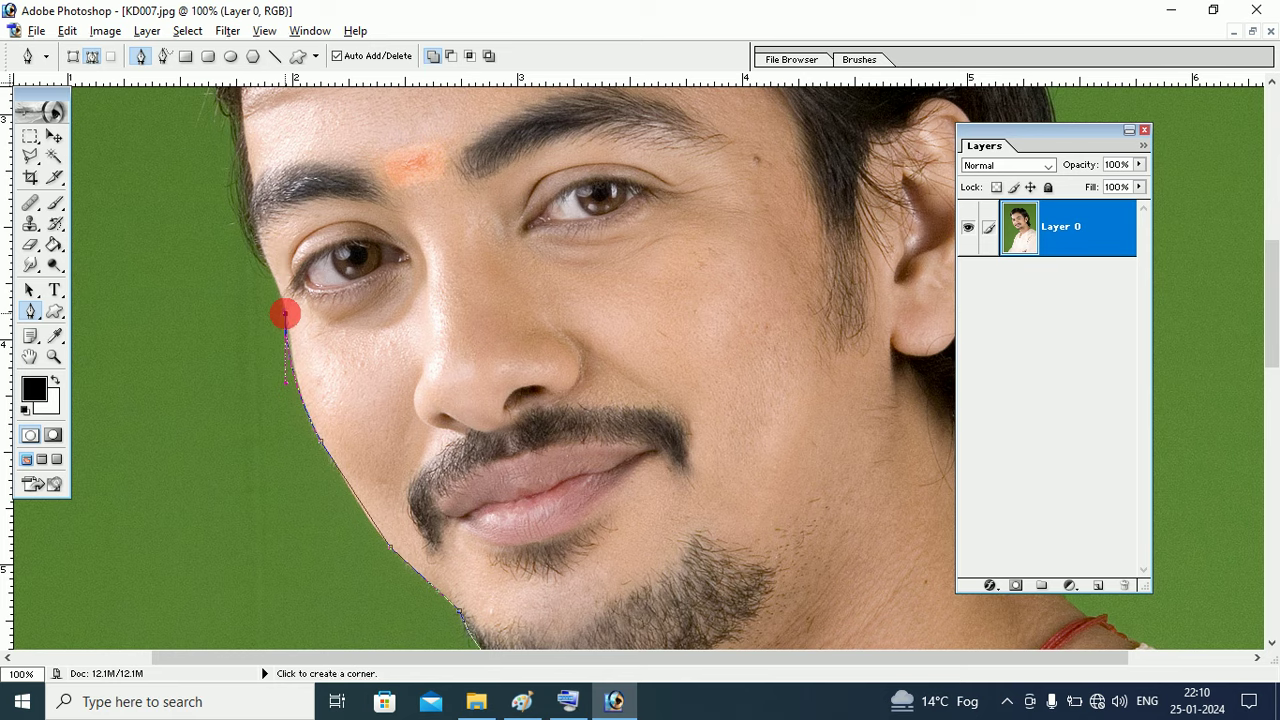
left_click(265, 261)
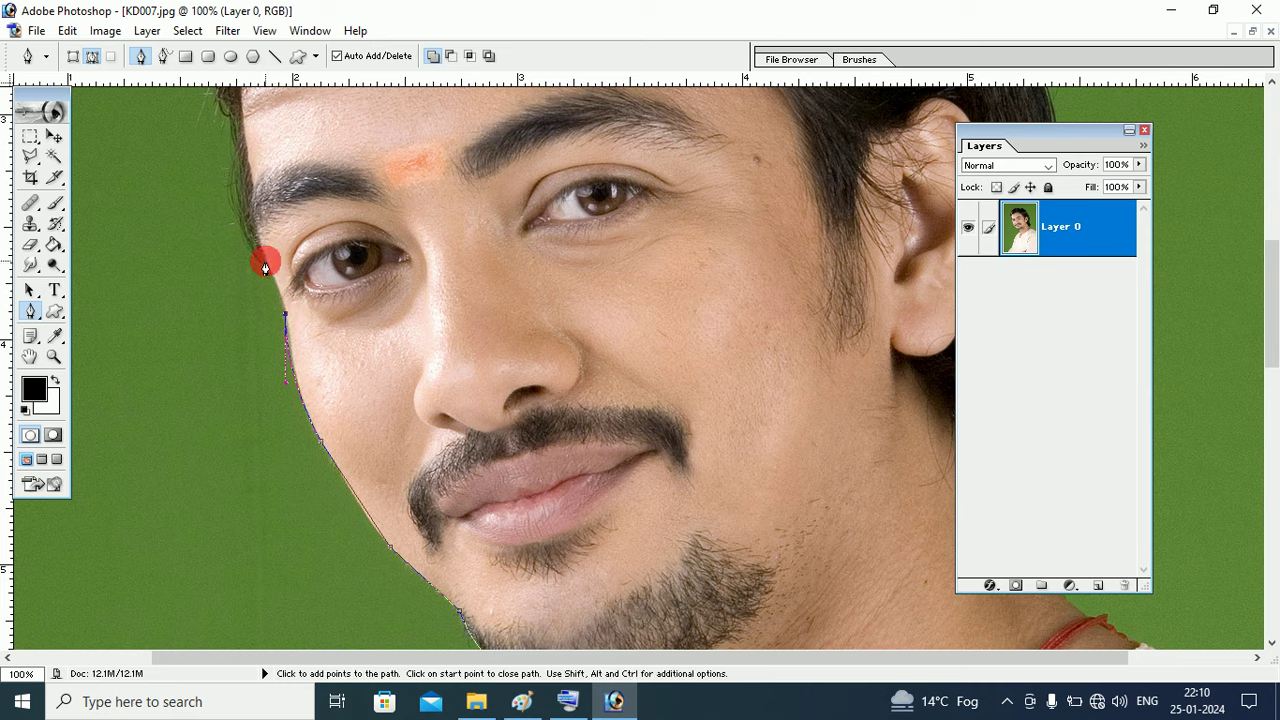
mouse_move(245, 233)
left_mouse_down()
mouse_move(229, 200)
mouse_move(252, 249)
mouse_move(241, 203)
left_mouse_up()
left_click(234, 143)
left_click(228, 117)
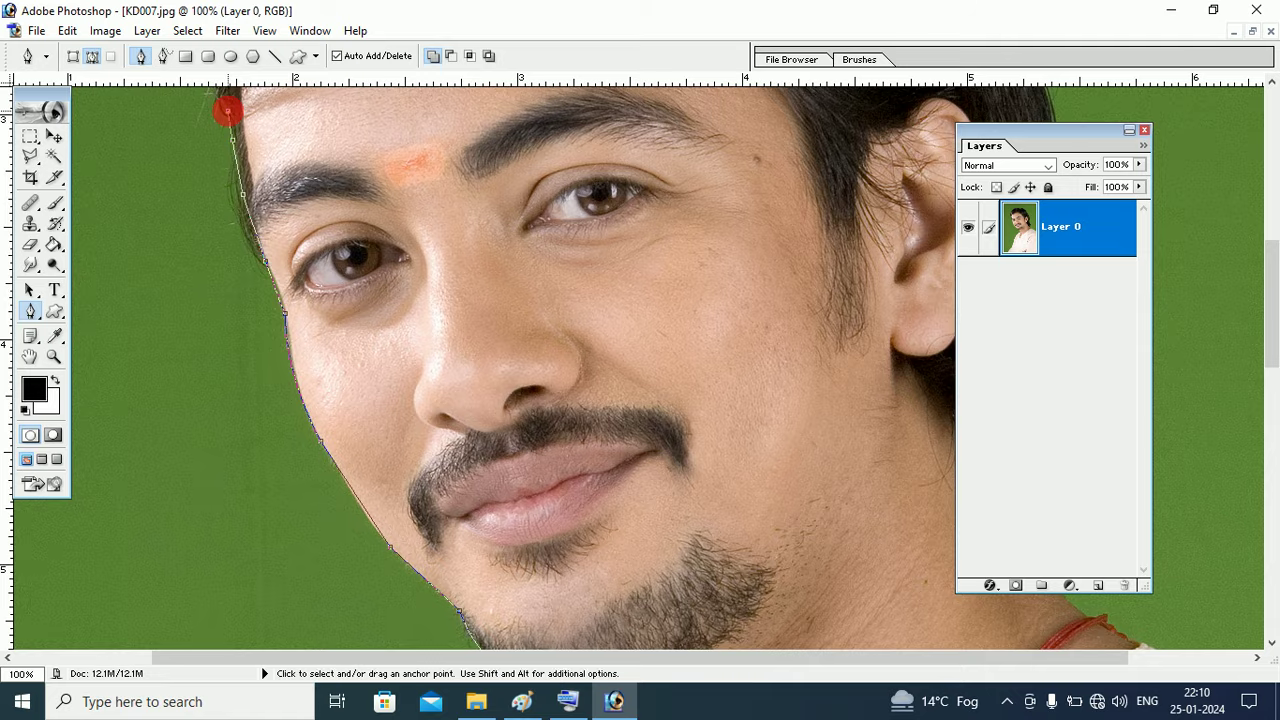
key("ctrl+minus")
key("ctrl+minus")
key("ctrl+minus")
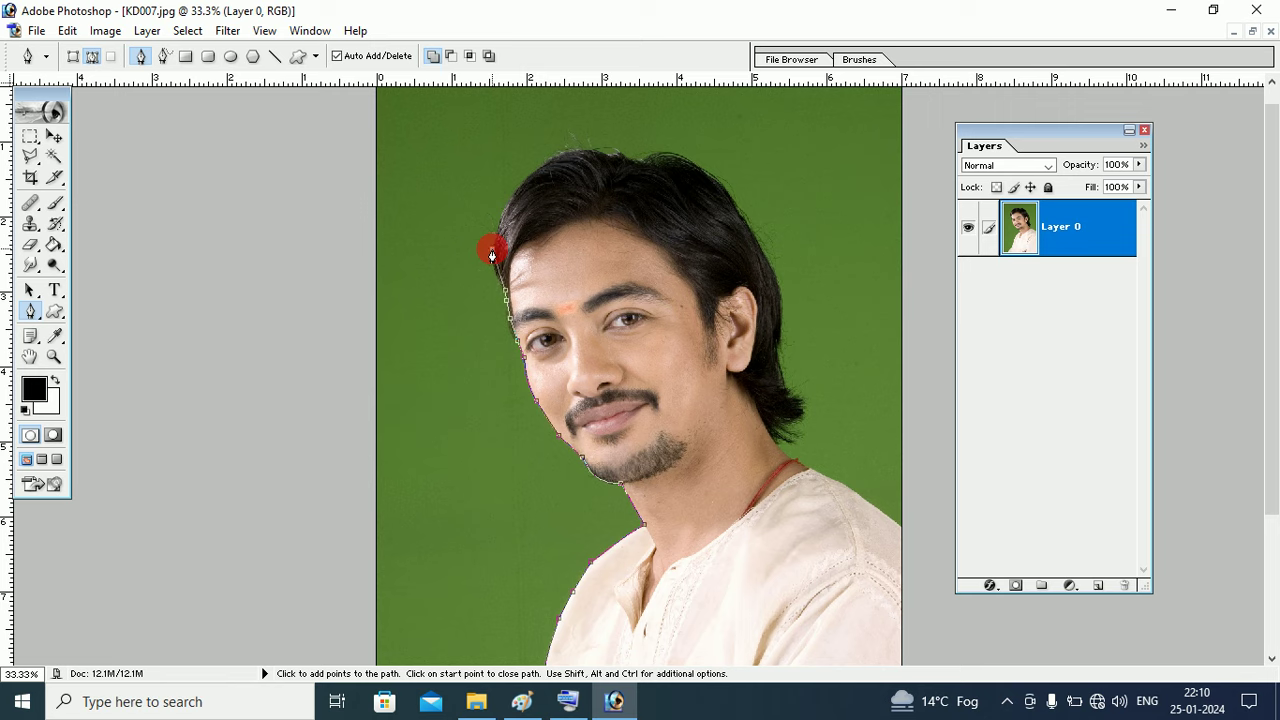
Add corner and curved anchors along the hairline, deleting an unwanted end anchor.
left_click_drag(492, 250, 491, 225)
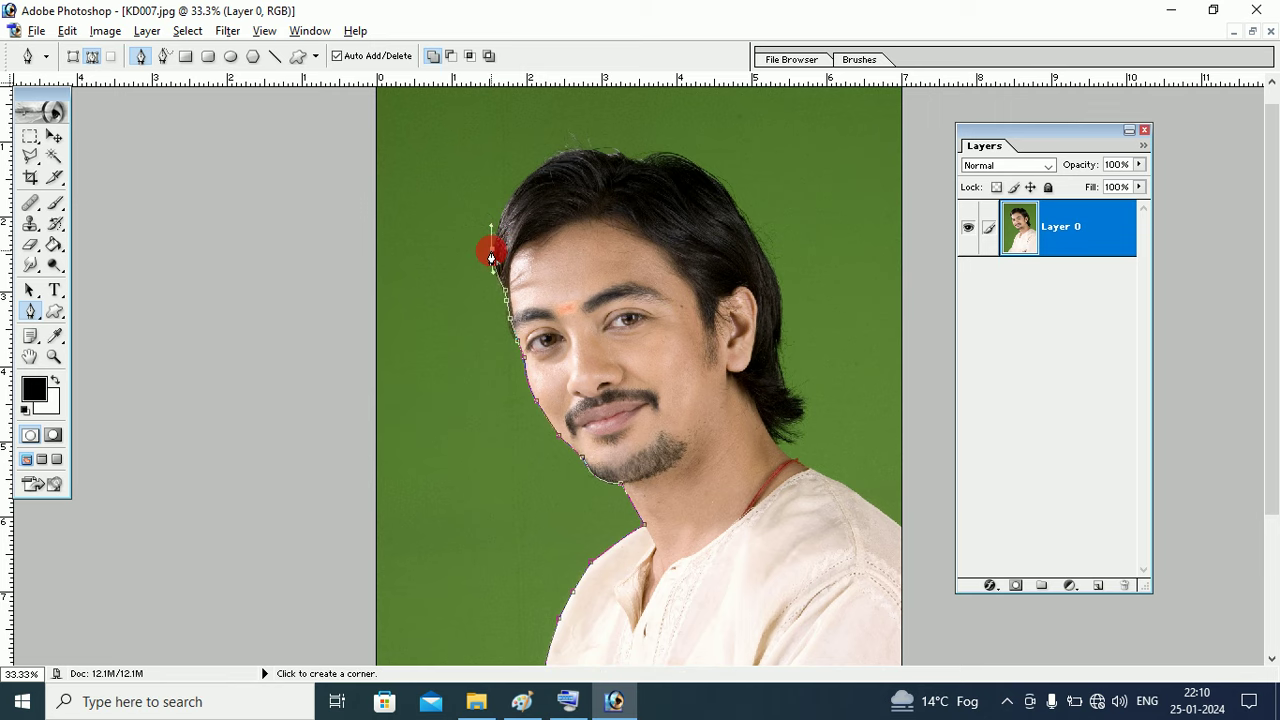
left_click(491, 254)
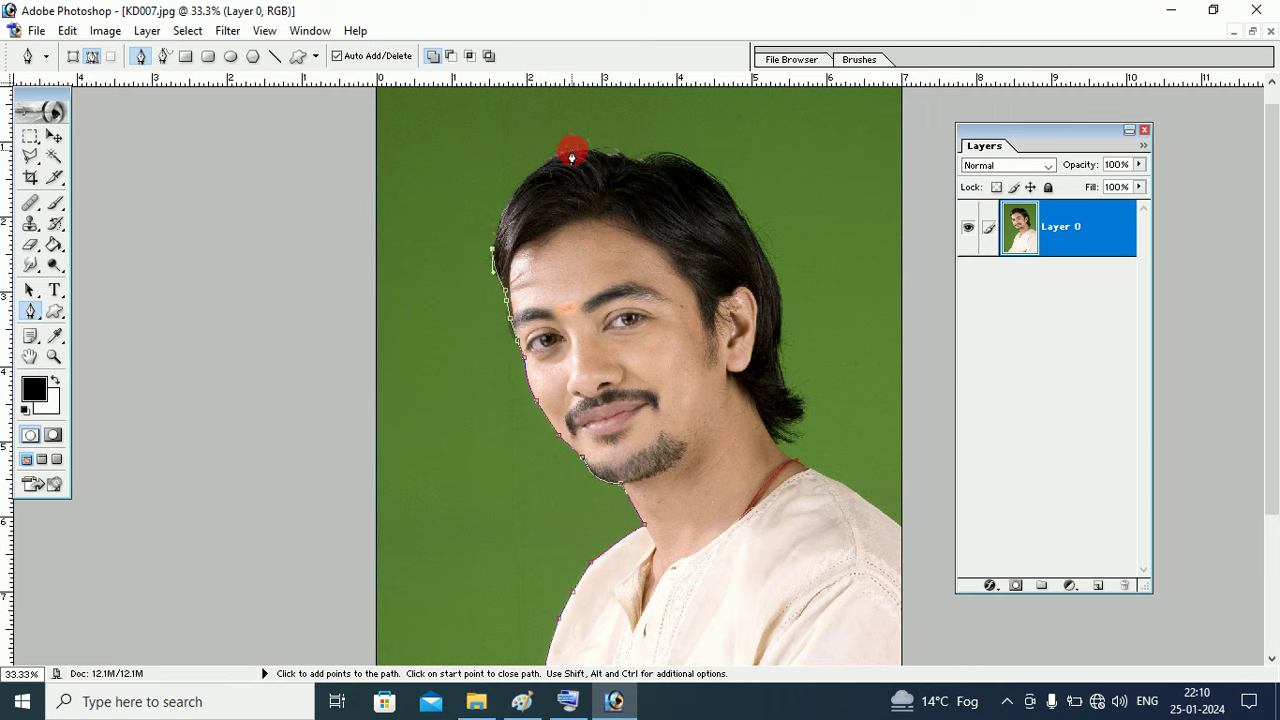
mouse_move(572, 152)
left_mouse_down()
mouse_move(647, 120)
mouse_move(648, 138)
mouse_move(597, 153)
left_mouse_up()
key("alt")
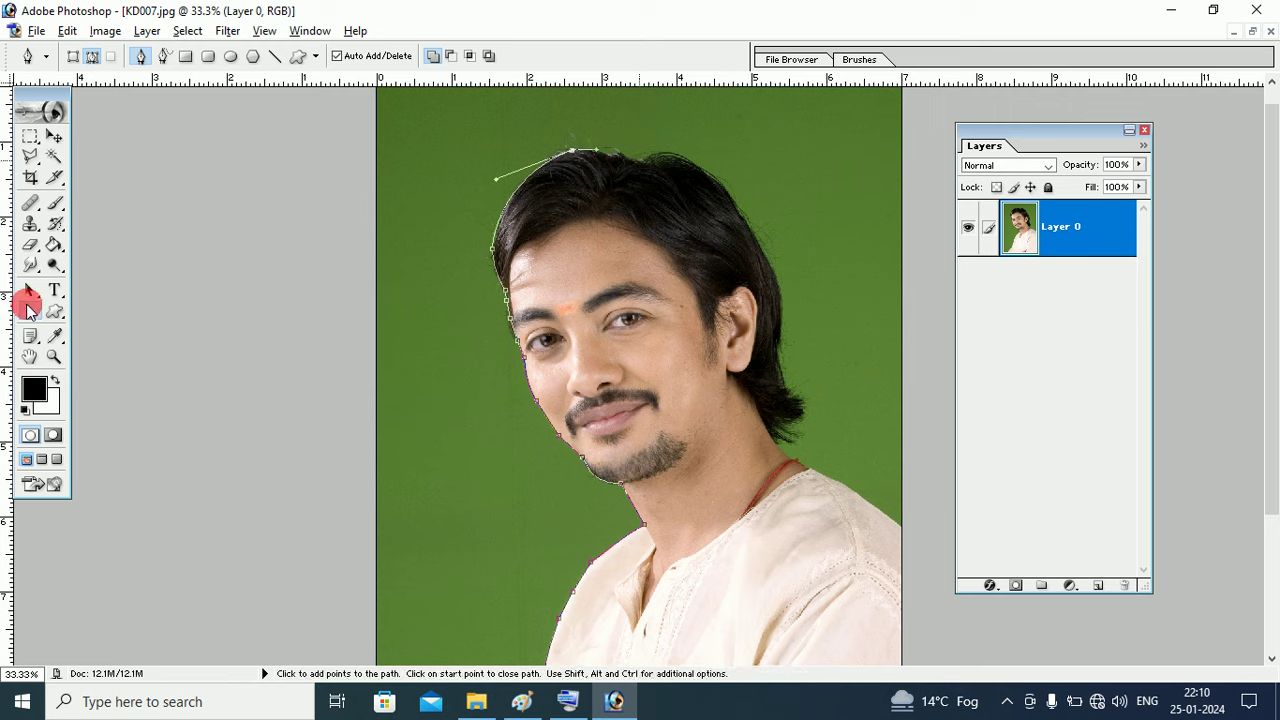
left_click(27, 311)
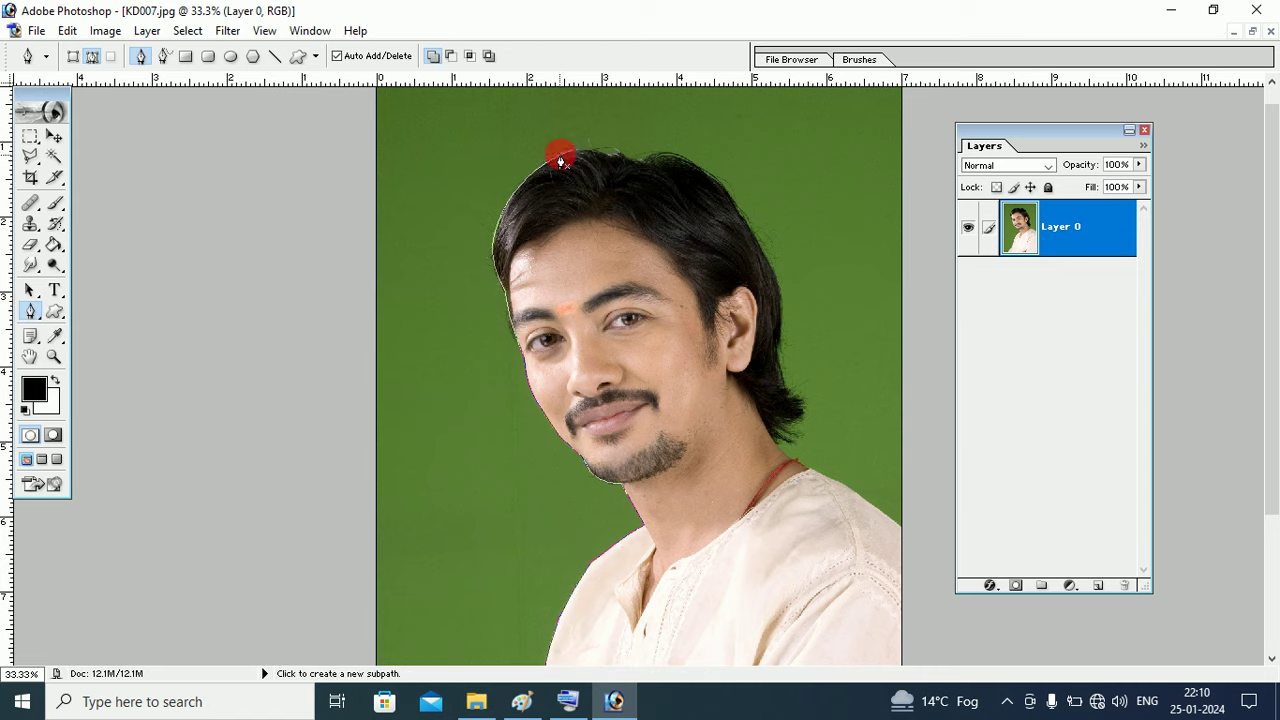
left_click(620, 157)
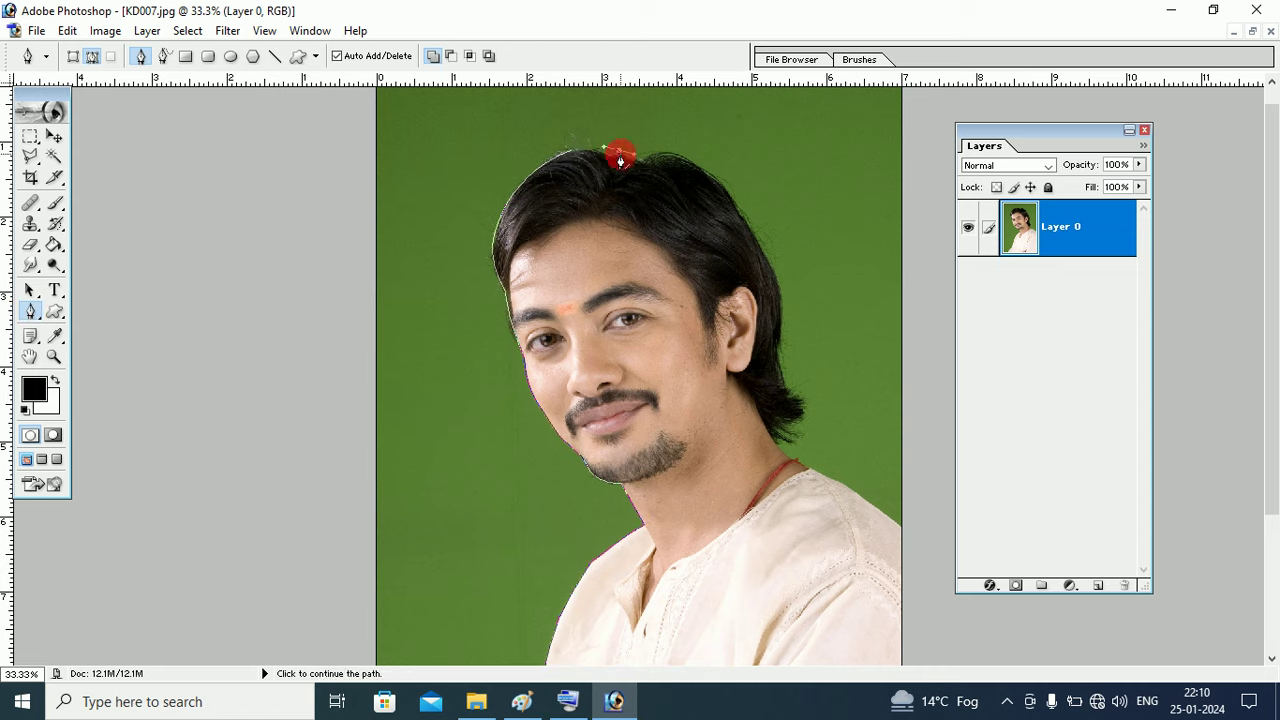
right_click(620, 159)
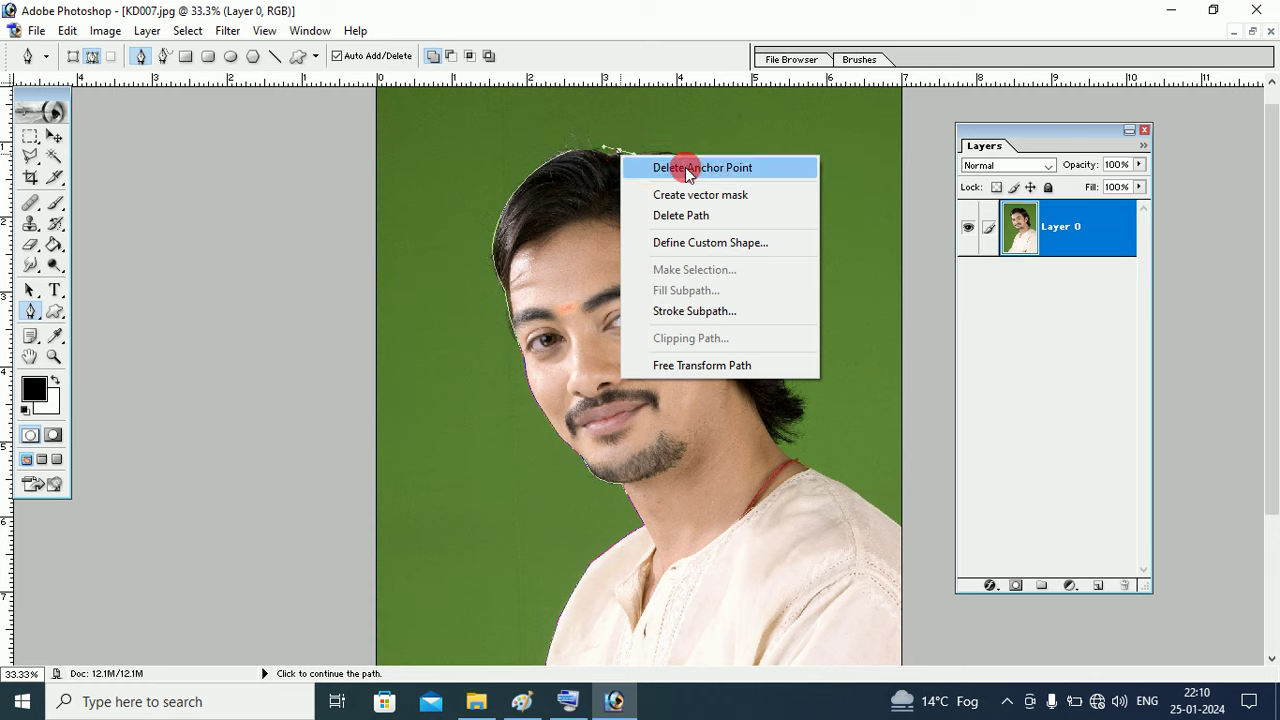
left_click(680, 167)
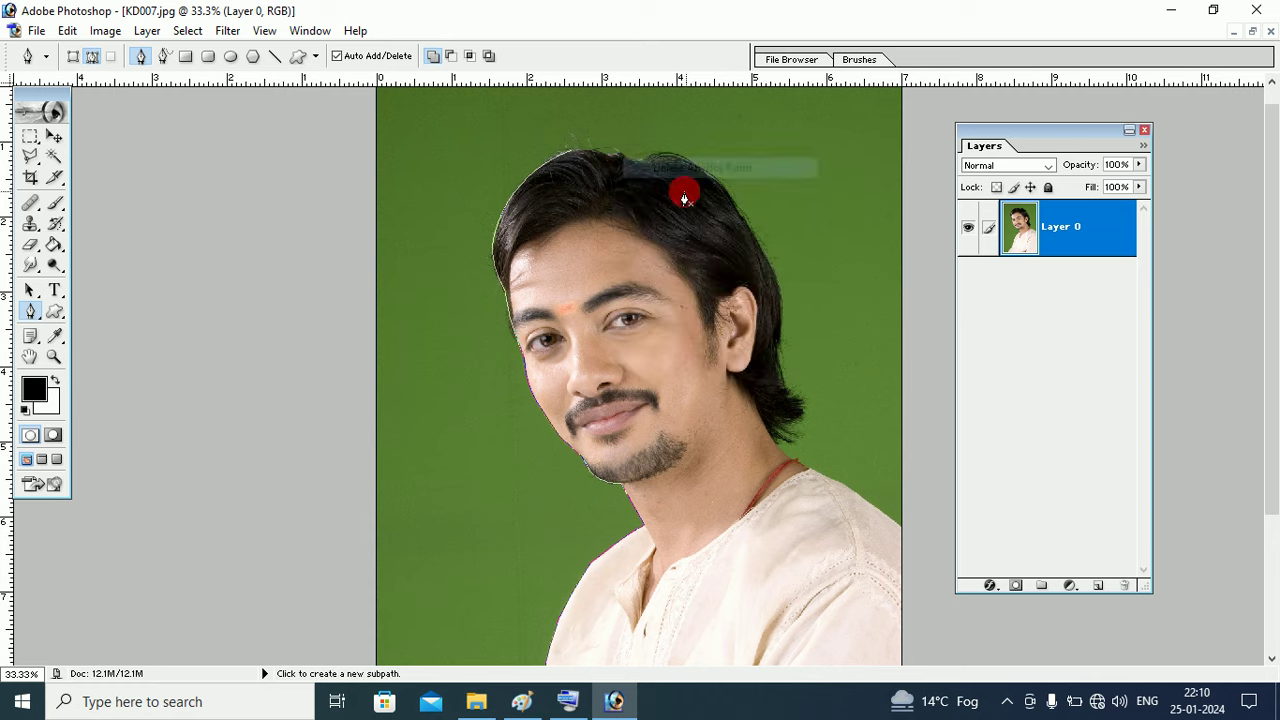
left_click(572, 156)
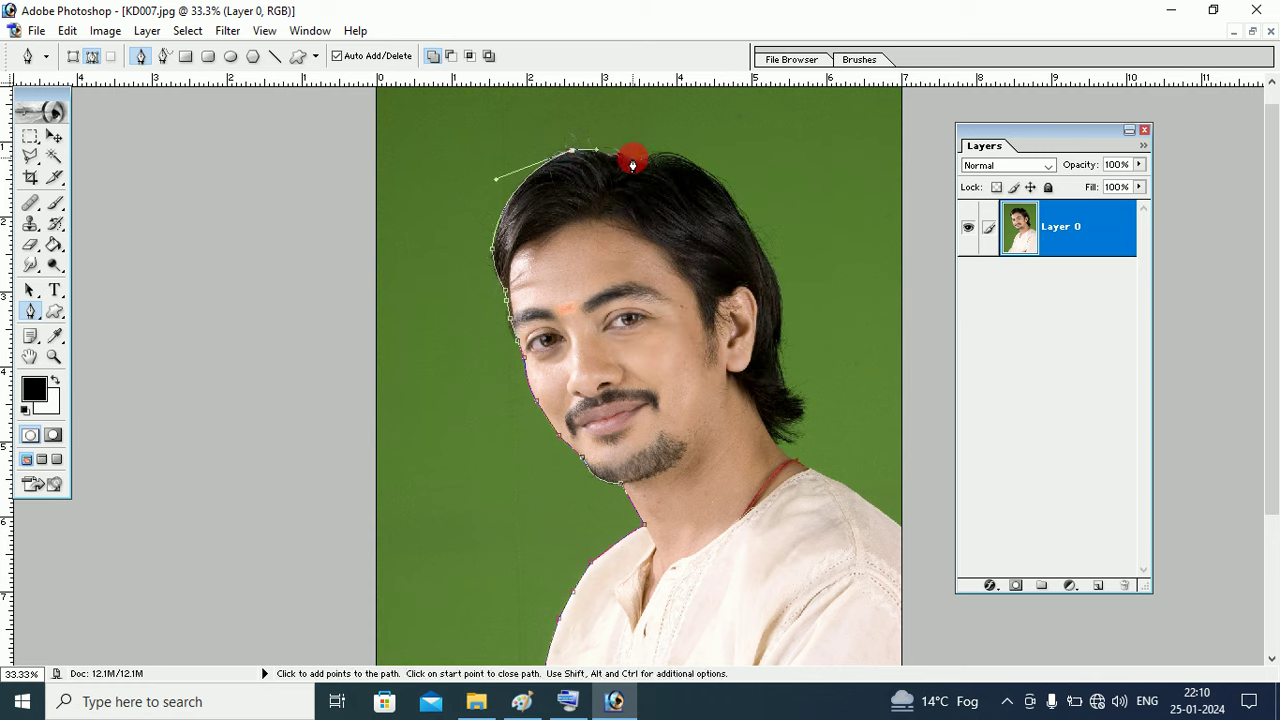
Curve the path over the top of the hair and down its right side.
mouse_move(621, 152)
left_mouse_down()
mouse_move(645, 168)
mouse_move(672, 156)
mouse_move(744, 225)
left_mouse_up()
left_click(766, 257)
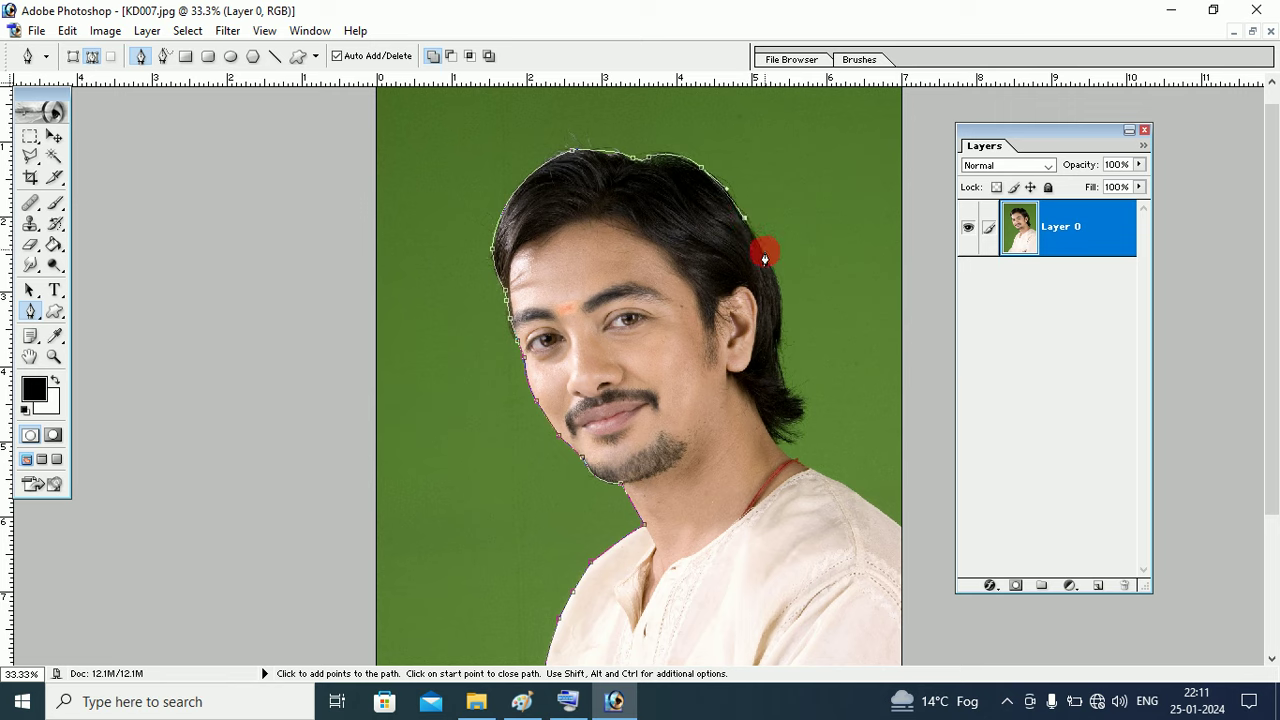
left_click(779, 325)
left_click_drag(779, 325, 767, 402)
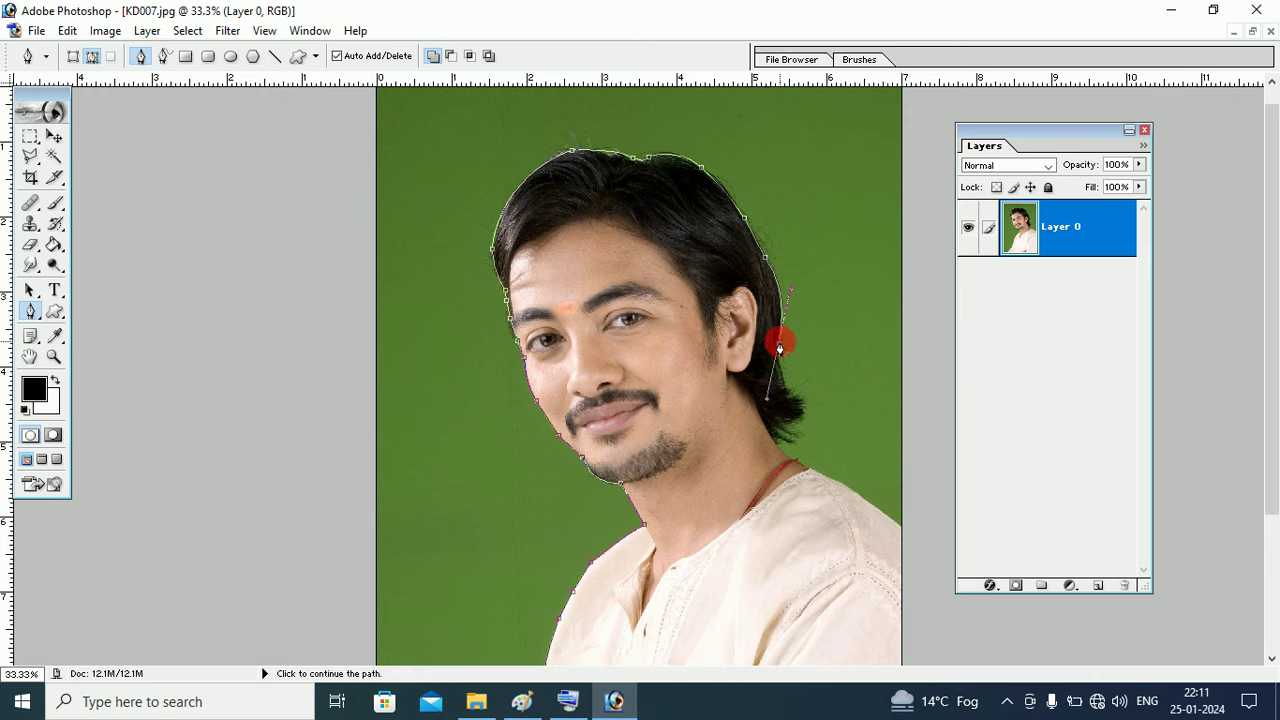
left_click_drag(780, 346, 780, 360)
left_click(779, 343, "alt")
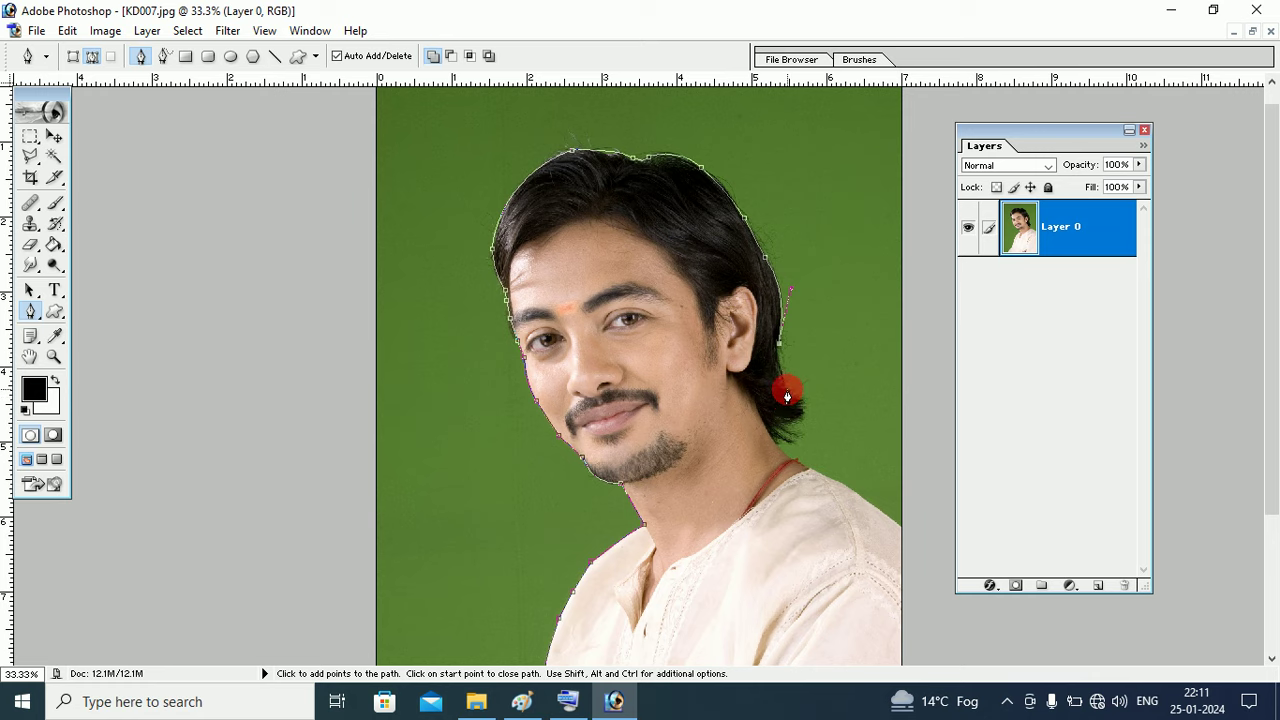
left_click(787, 390)
left_click(800, 412)
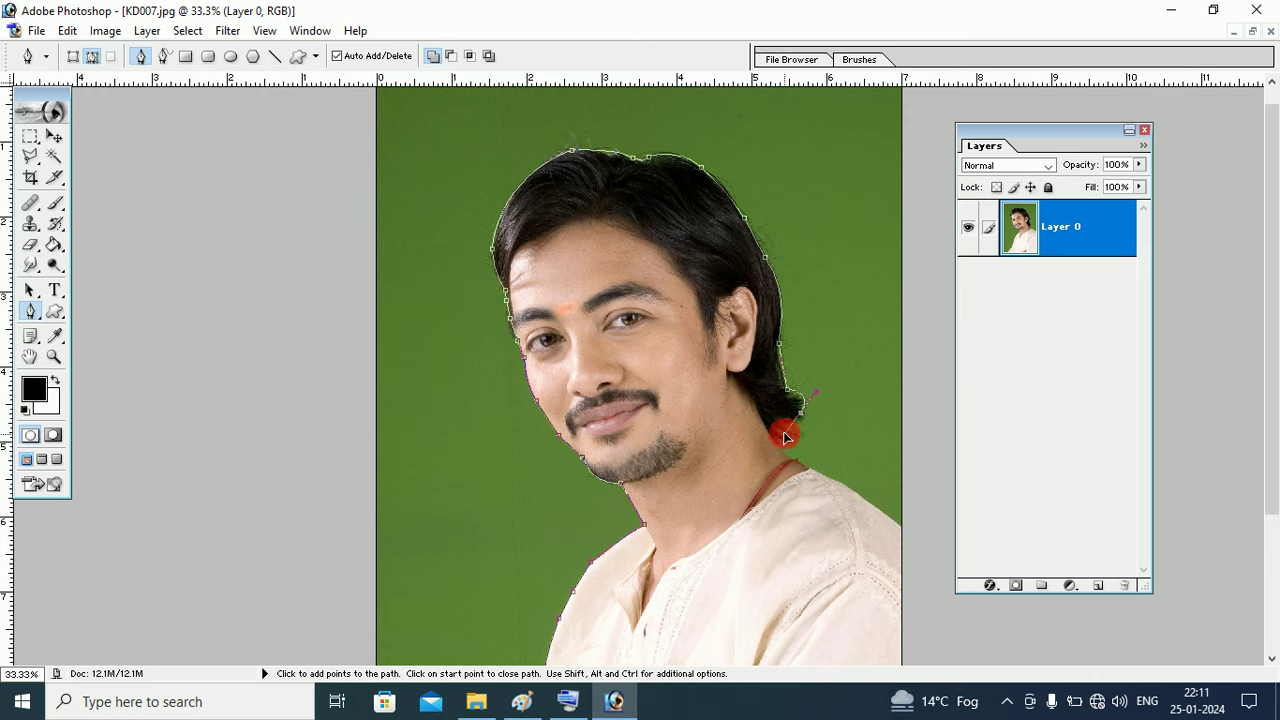
mouse_move(800, 413)
left_mouse_down()
mouse_move(772, 435)
mouse_move(809, 467)
left_mouse_up()
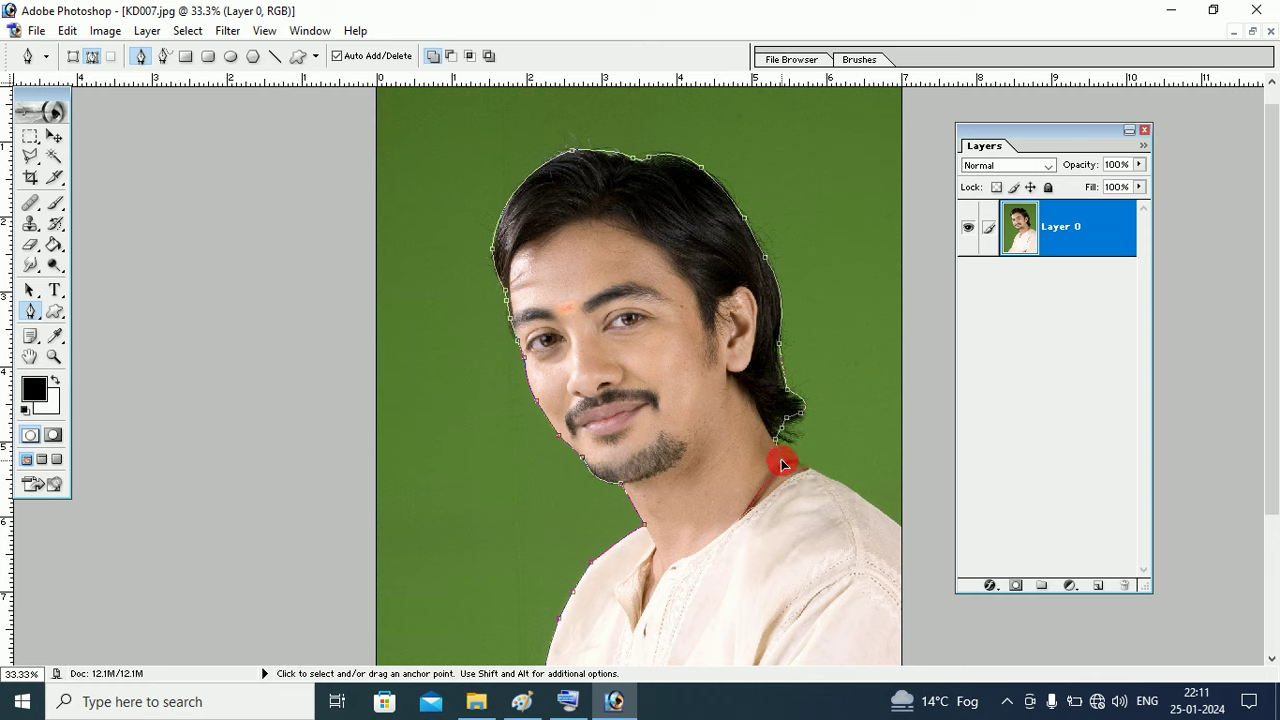
Run the path from the hair down the neck and right shoulder to the bottom-right corner.
left_click(795, 463)
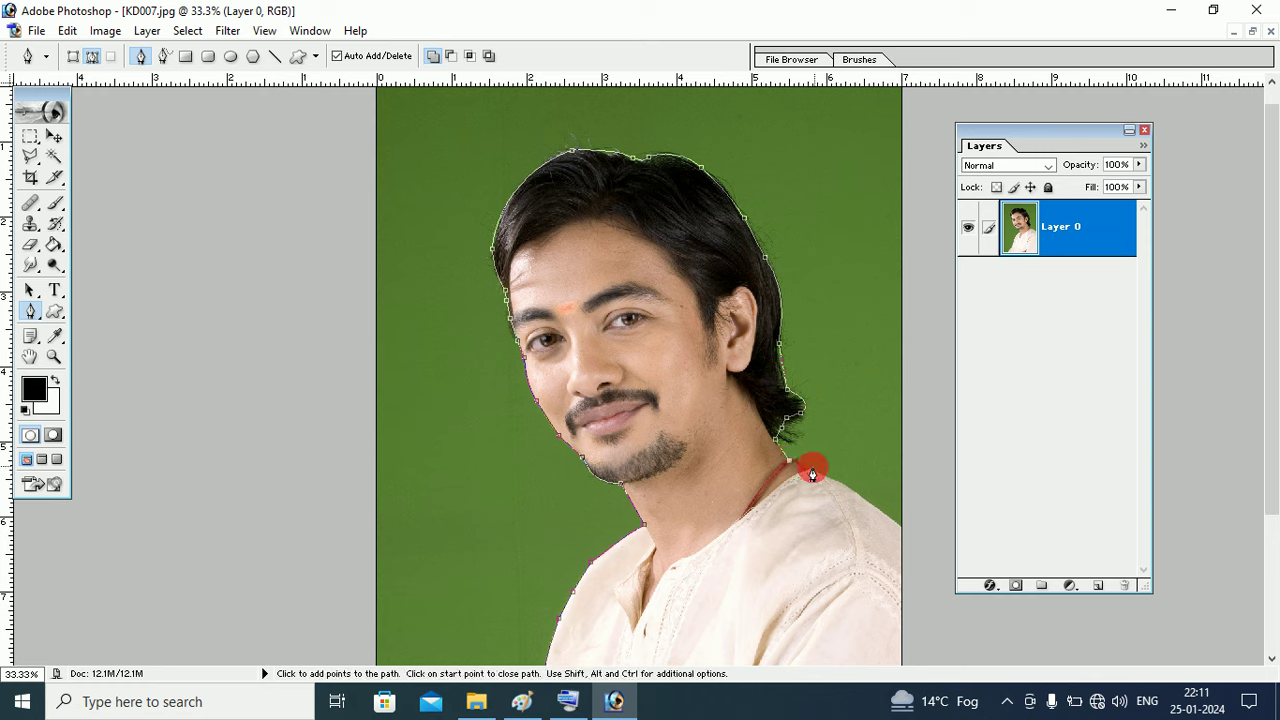
left_click(812, 469)
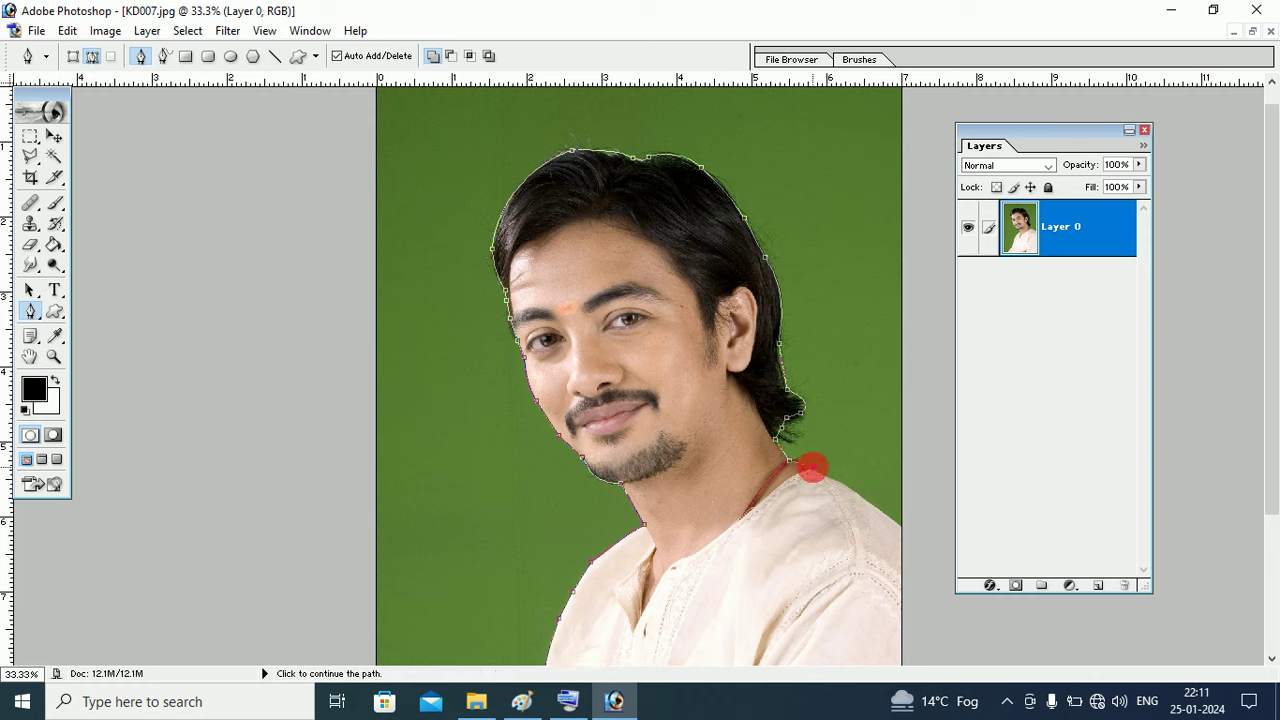
left_click(900, 528)
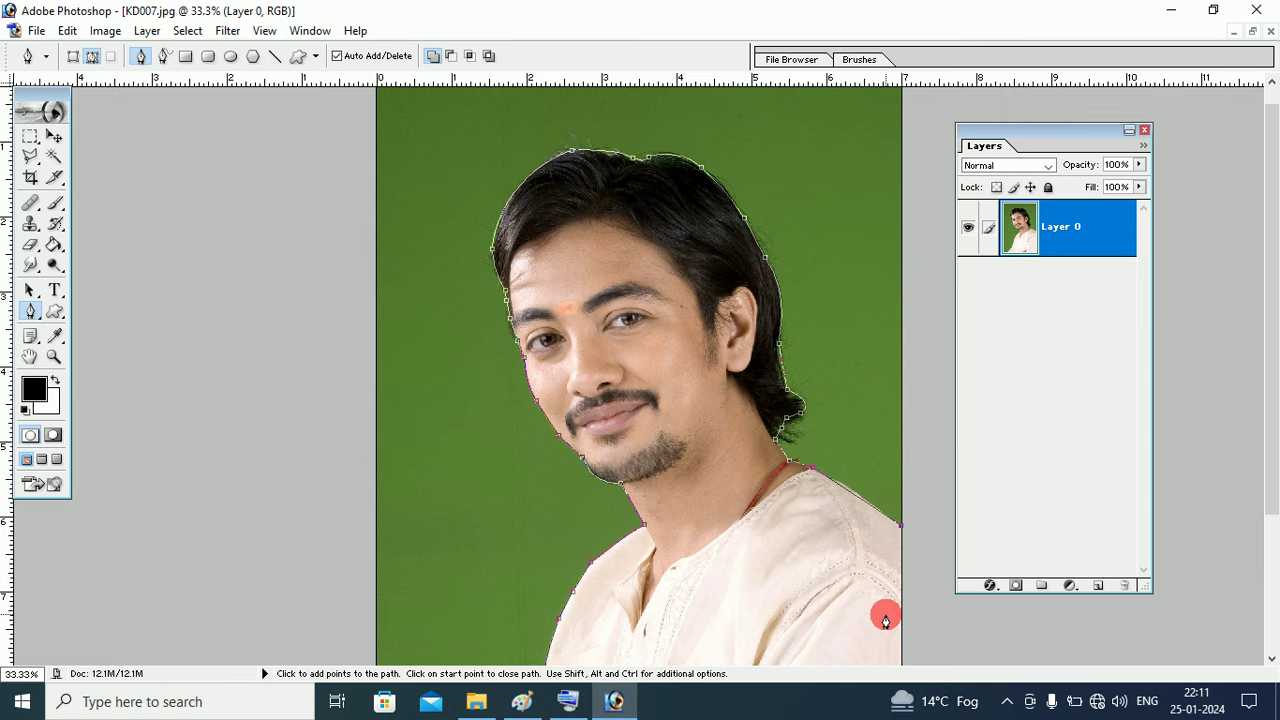
key("ctrl+minus")
key("ctrl+minus")
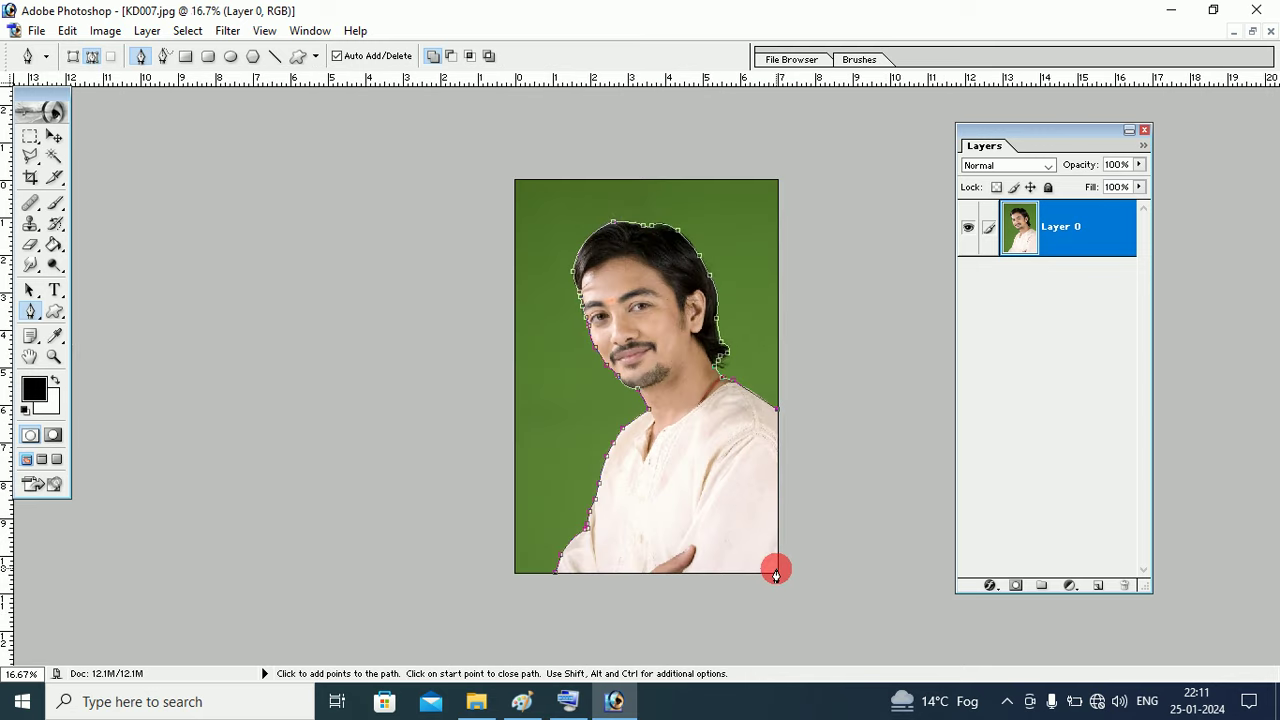
Extend the path to the bottom-right corner and along the bottom edge, moving the Layers panel aside.
left_click(777, 572)
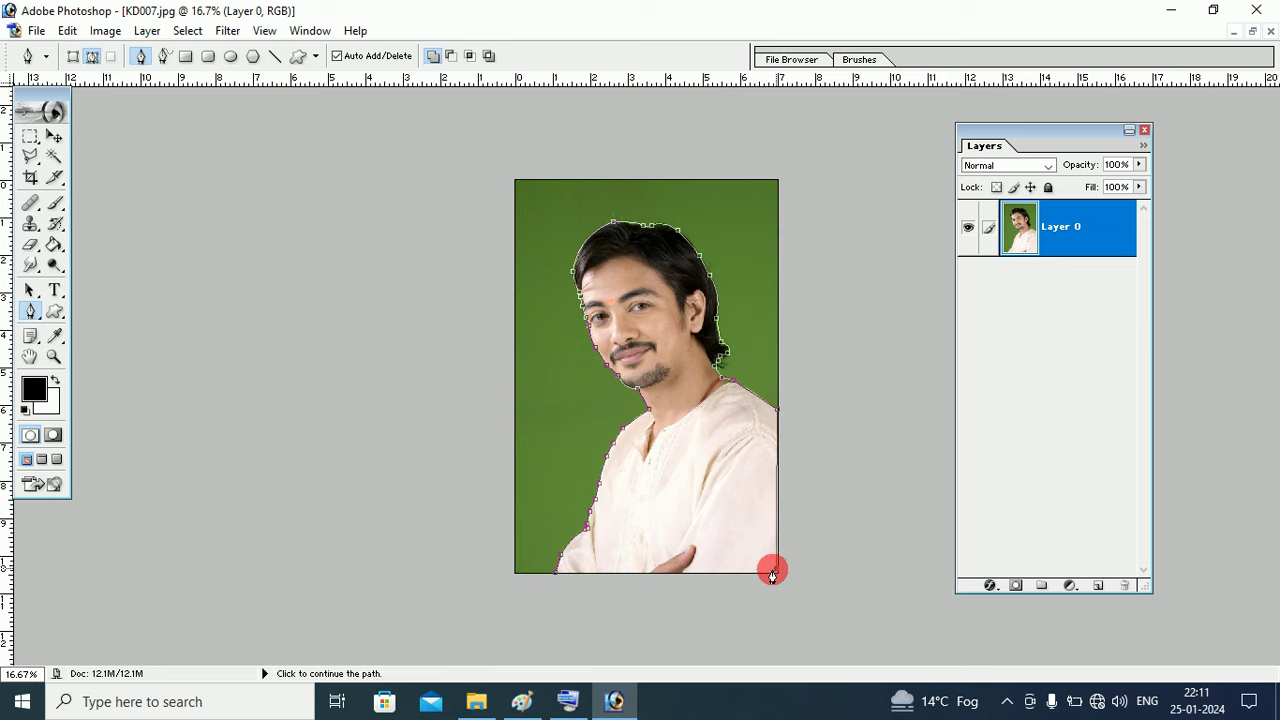
left_click(557, 578)
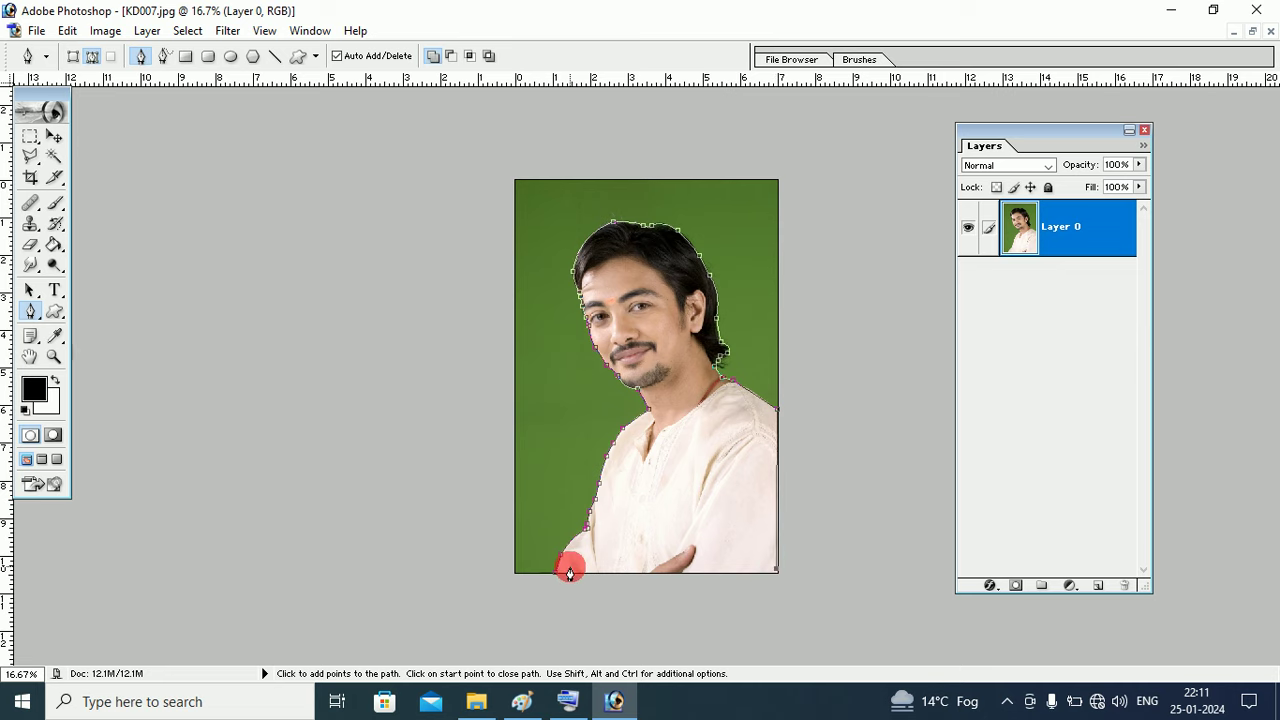
left_click(600, 573)
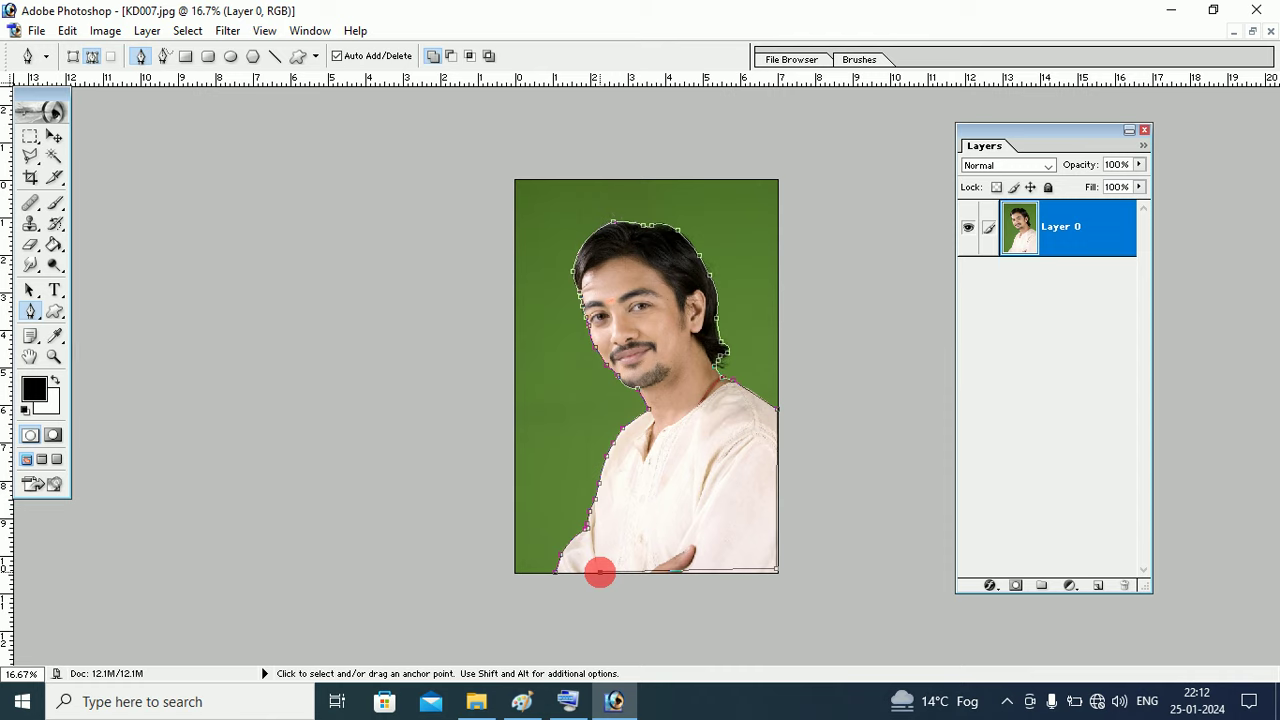
key("ctrl+plus")
key("ctrl+plus")
key("ctrl+plus")
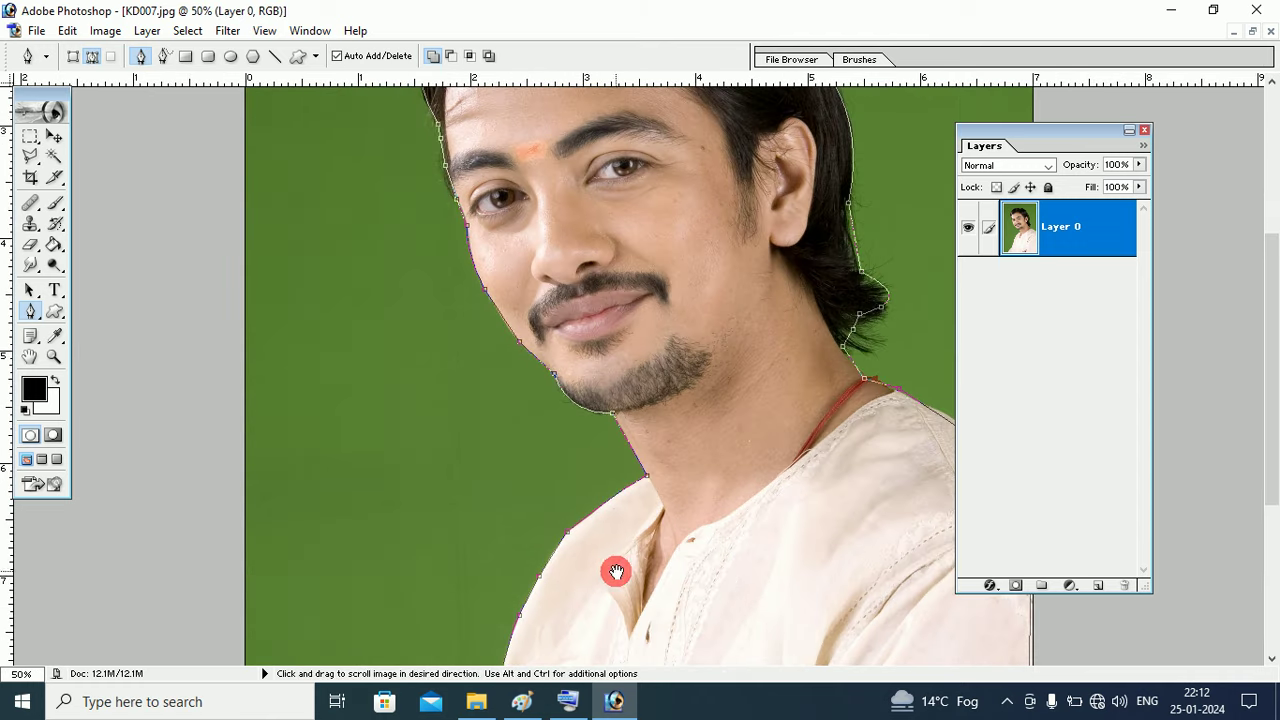
left_click_drag(614, 571, 674, 272)
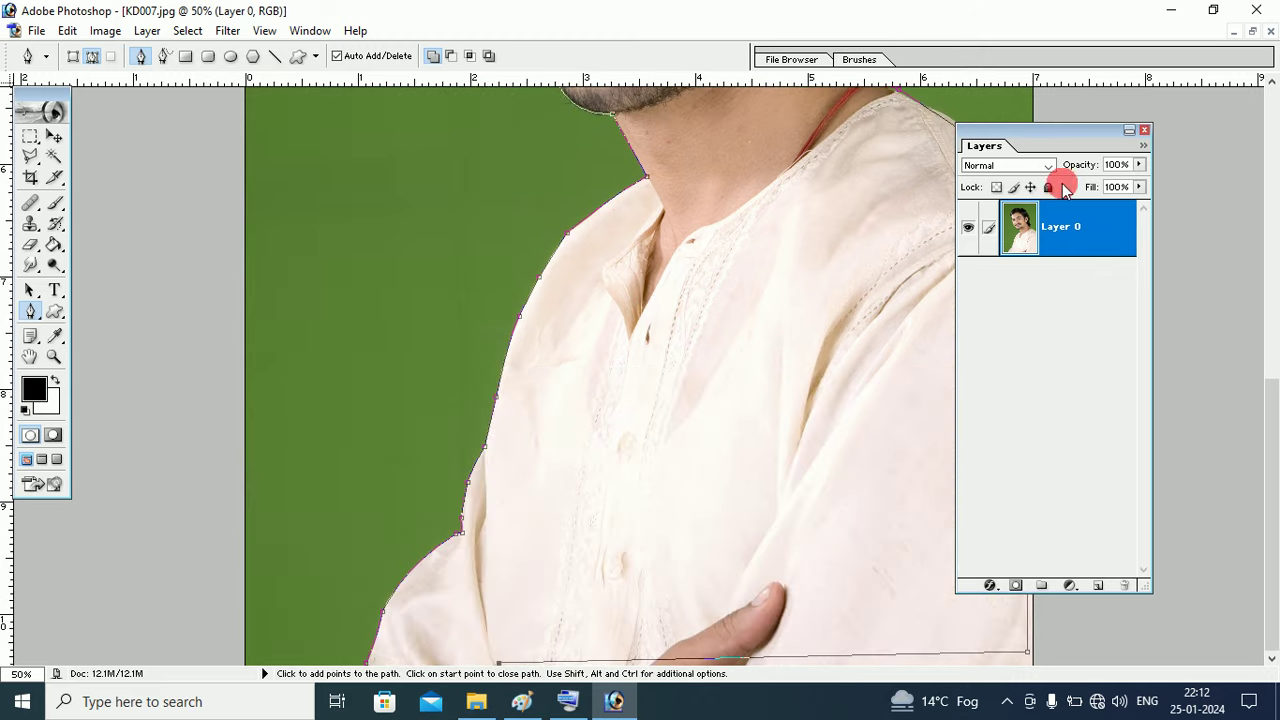
left_click_drag(1150, 130, 1274, 122)
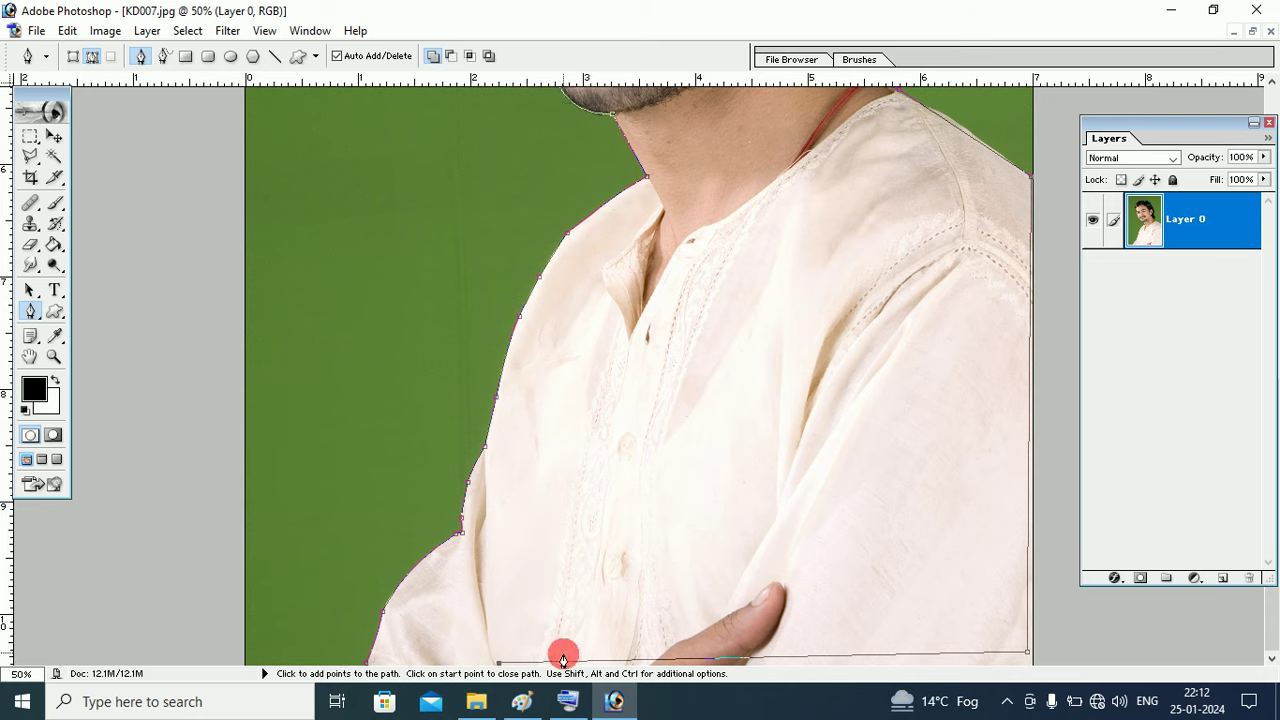
left_click(490, 665)
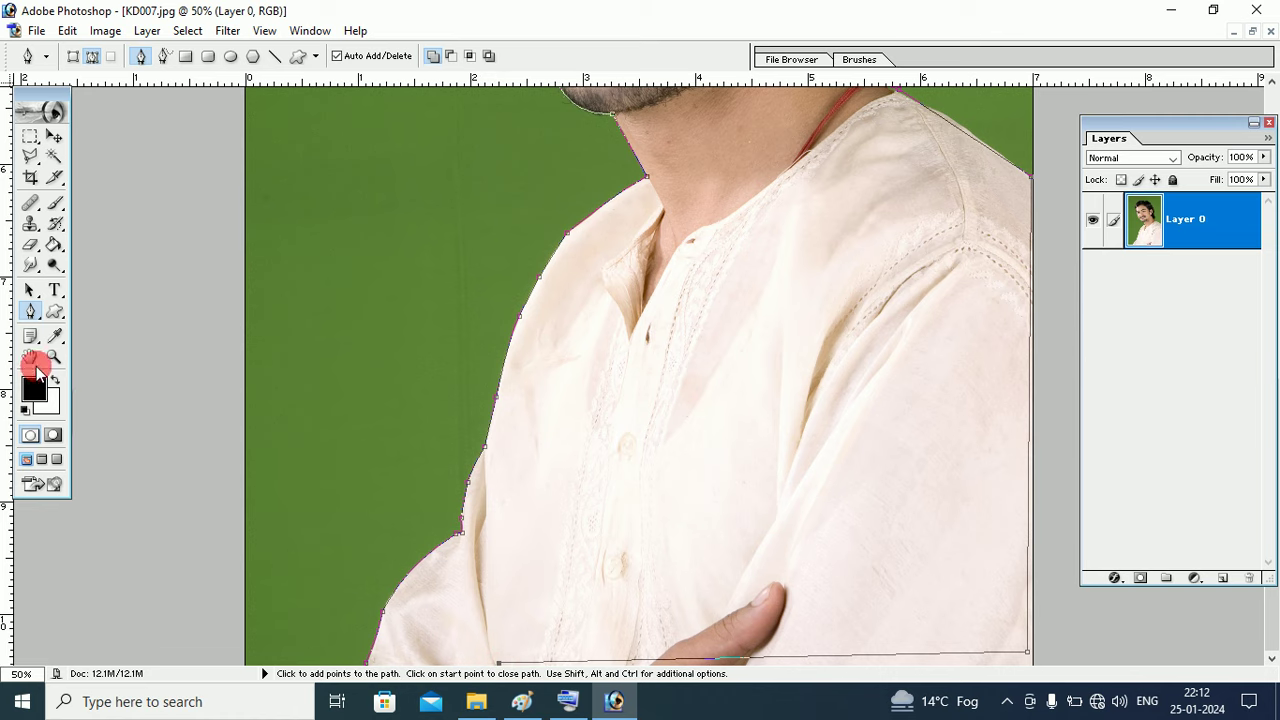
Drag the bottom-right anchor straight down to the image's bottom edge, then zoom out.
mouse_move(30, 311)
left_mouse_down()
mouse_move(118, 330)
mouse_move(96, 371)
left_mouse_up()
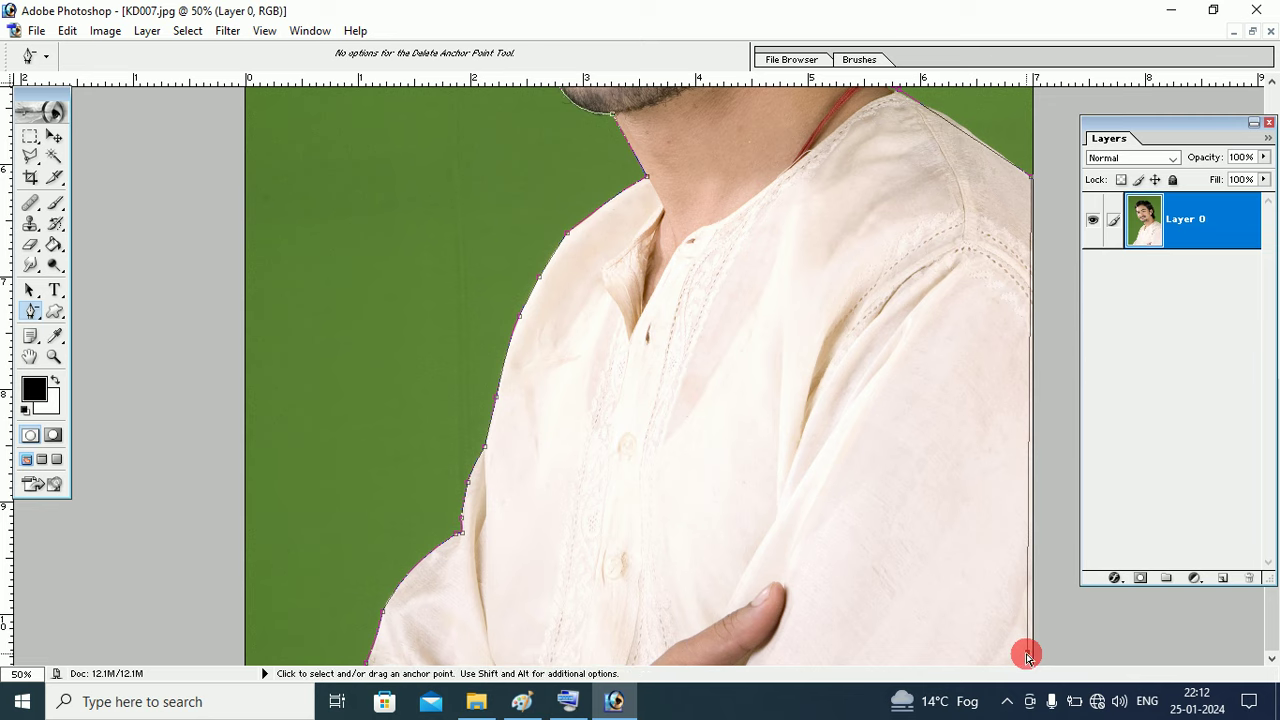
left_click_drag(1027, 655, 1033, 653)
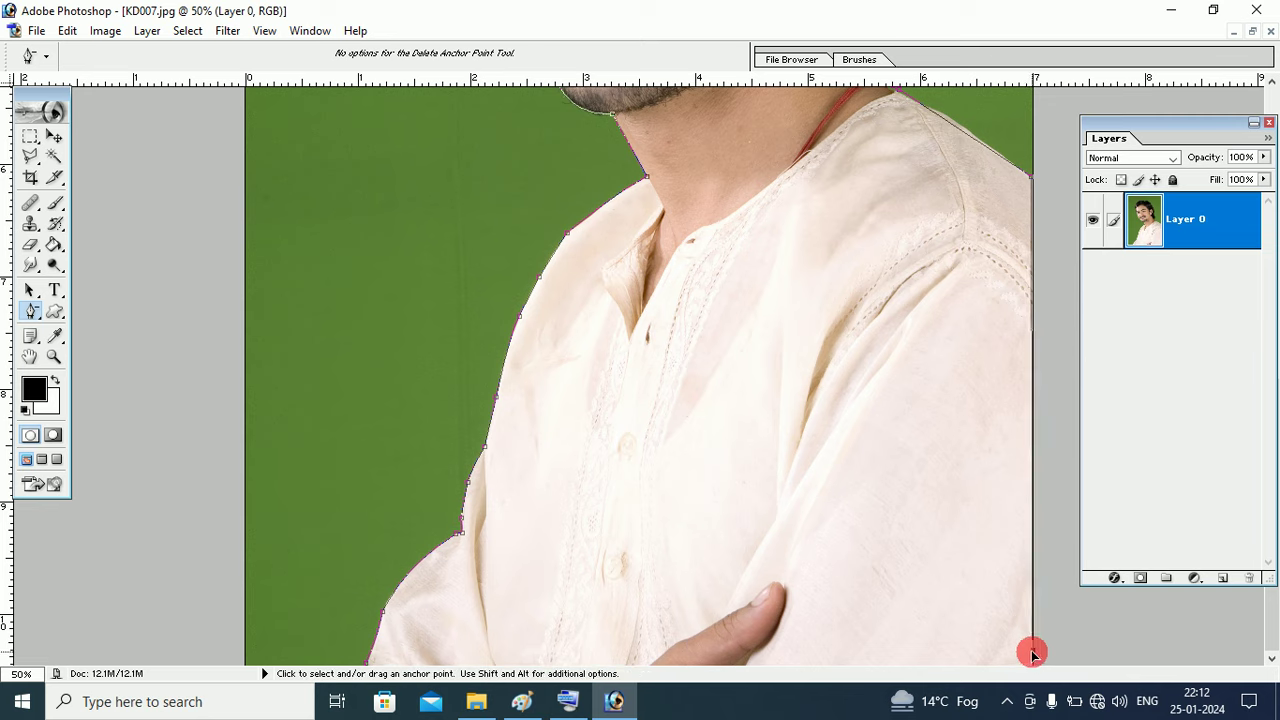
left_click_drag(1033, 653, 1033, 667)
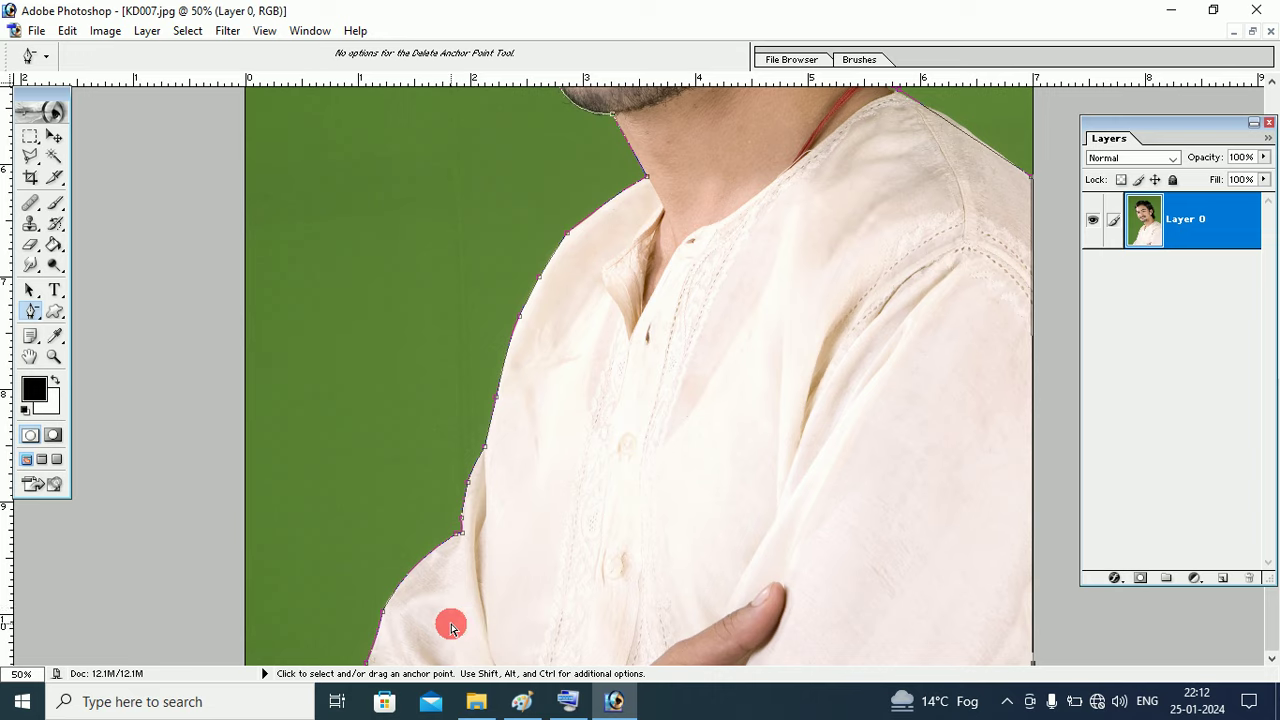
scroll(451, 627, "up", 3)
key("ctrl+minus")
key("ctrl+minus")
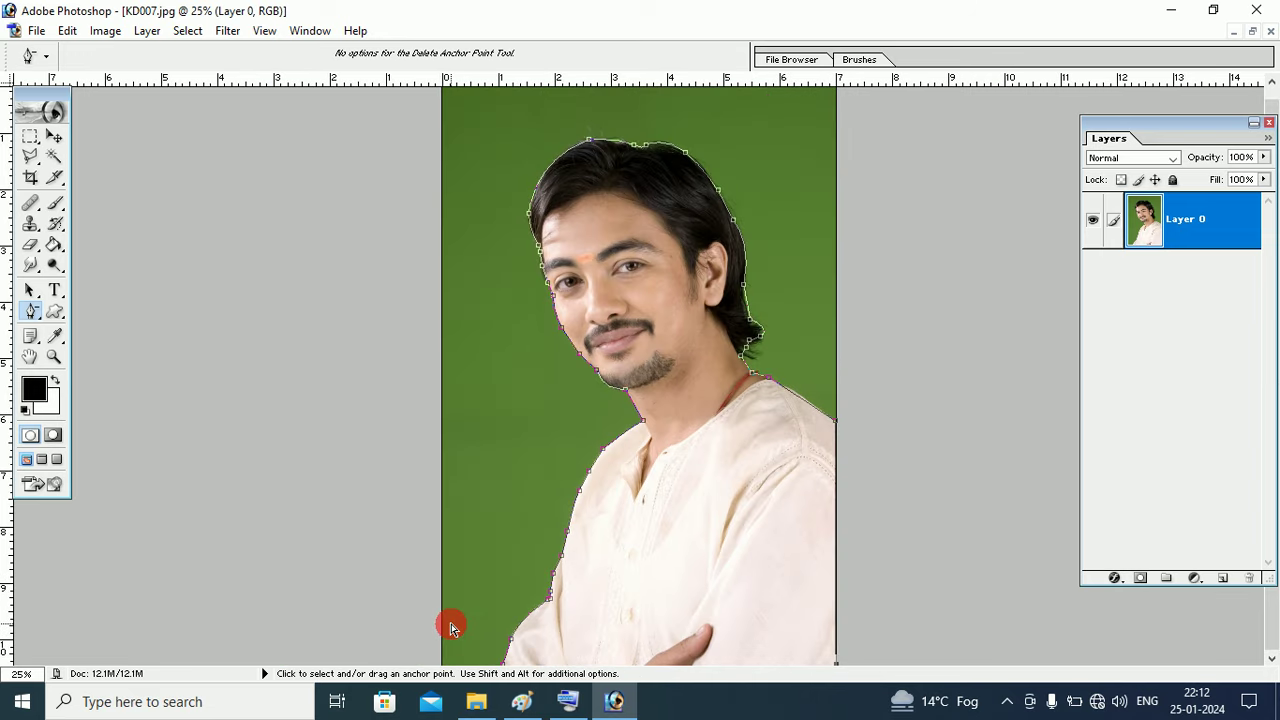
key("ctrl+minus")
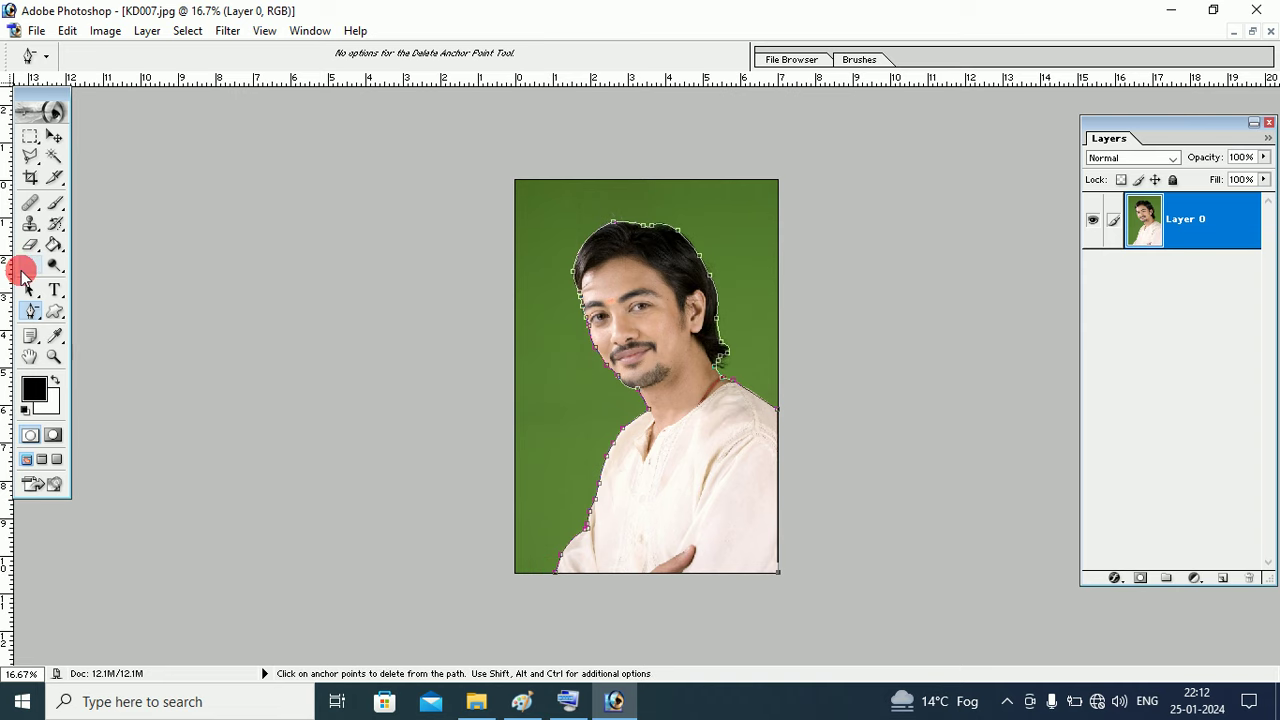
Add a point on the bottom edge, then zoom in and pan down to the shirt.
left_click_drag(37, 315, 90, 306)
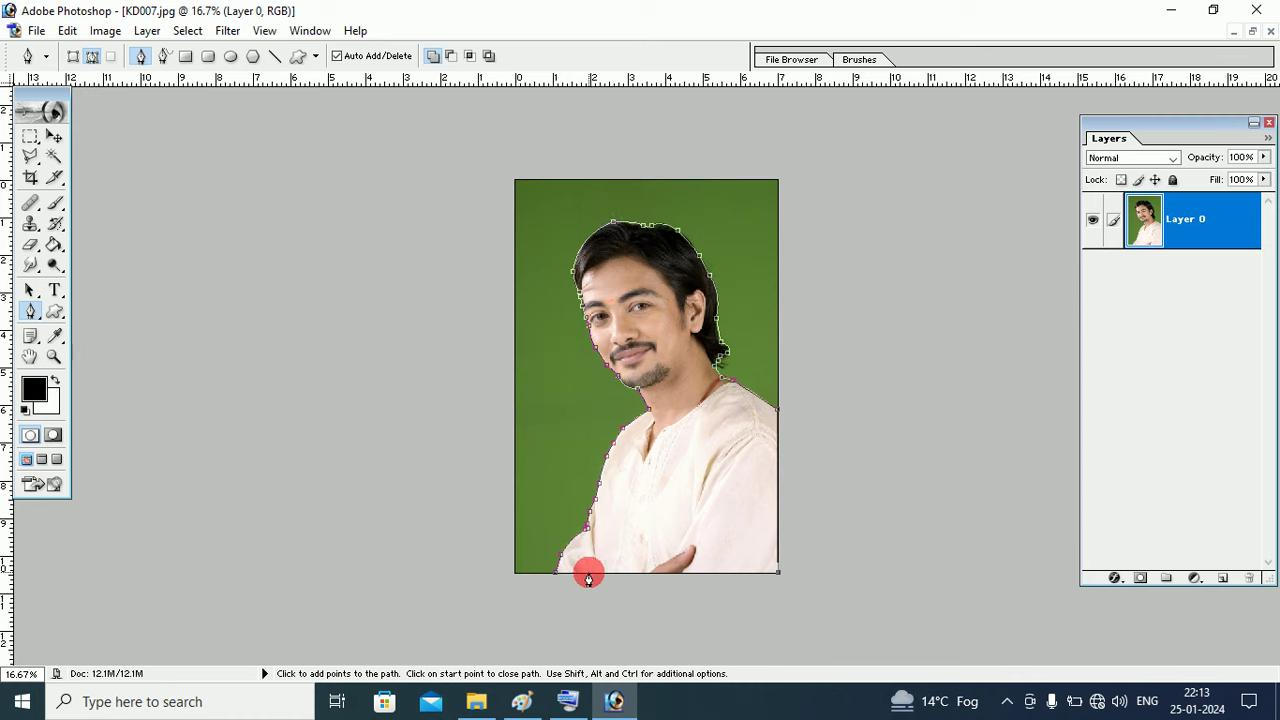
left_click(589, 573)
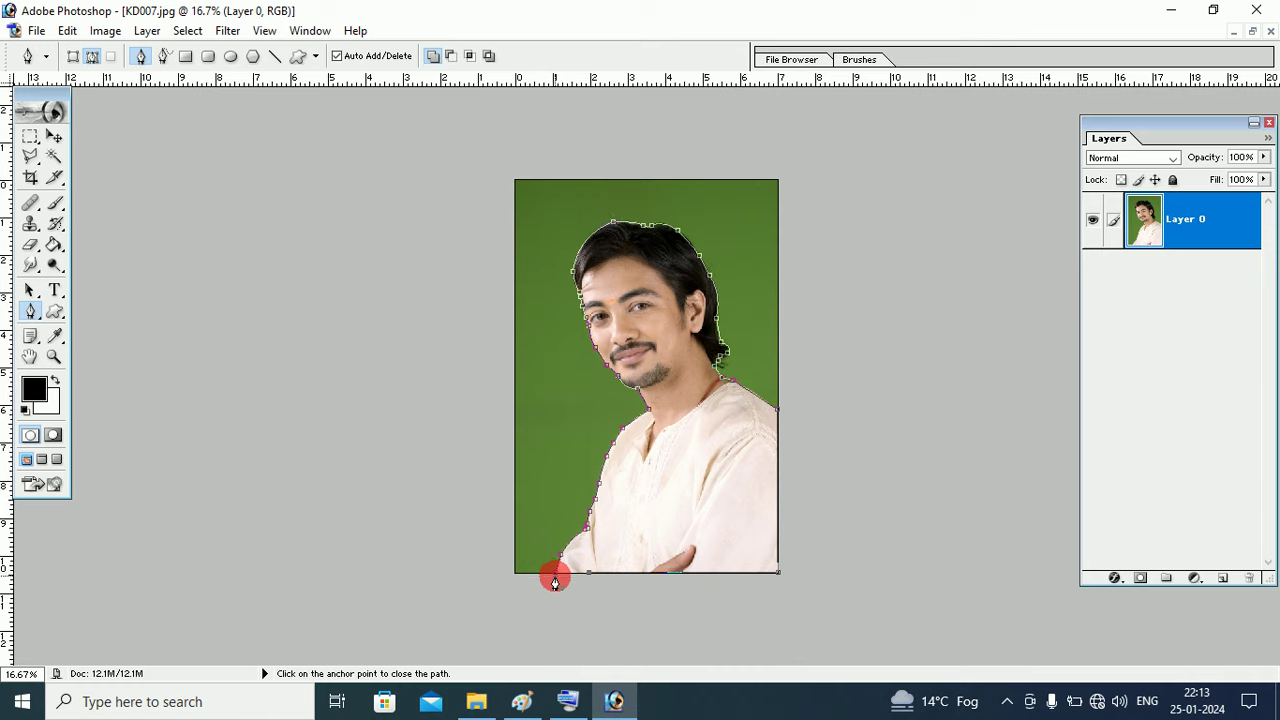
left_click(555, 576)
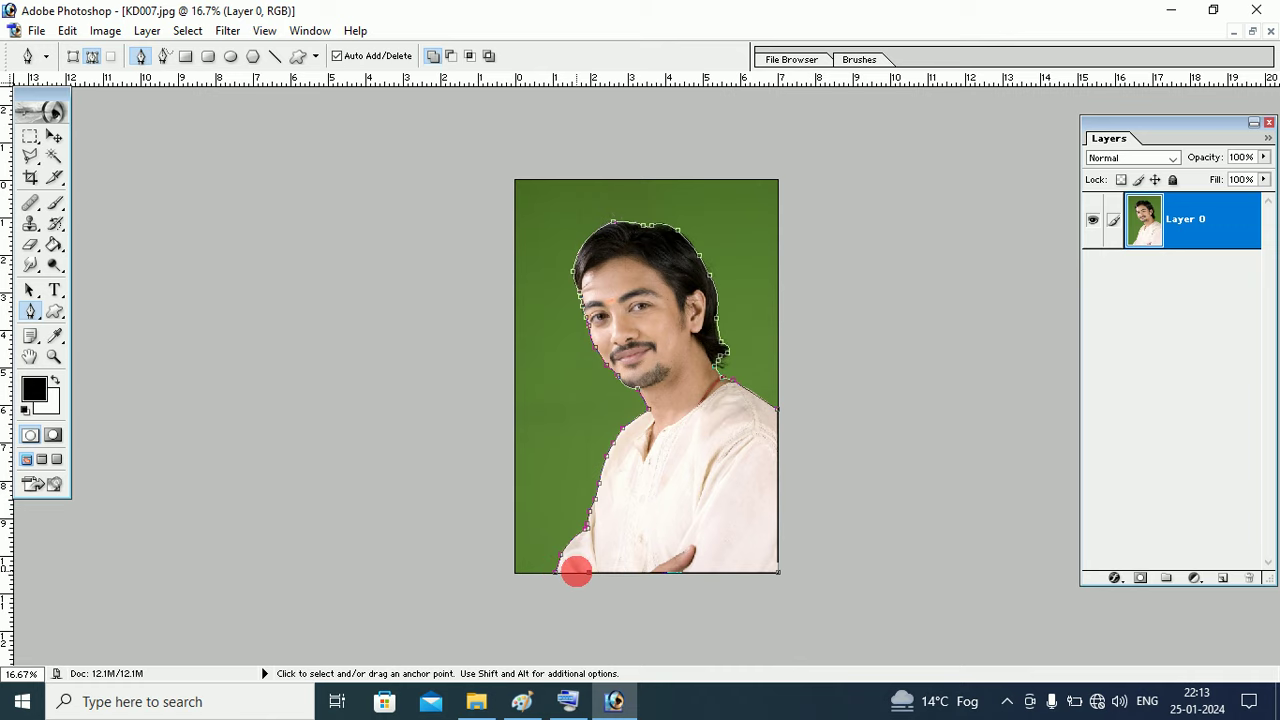
key("ctrl+plus")
key("ctrl+plus")
key("ctrl+plus")
key("ctrl+plus")
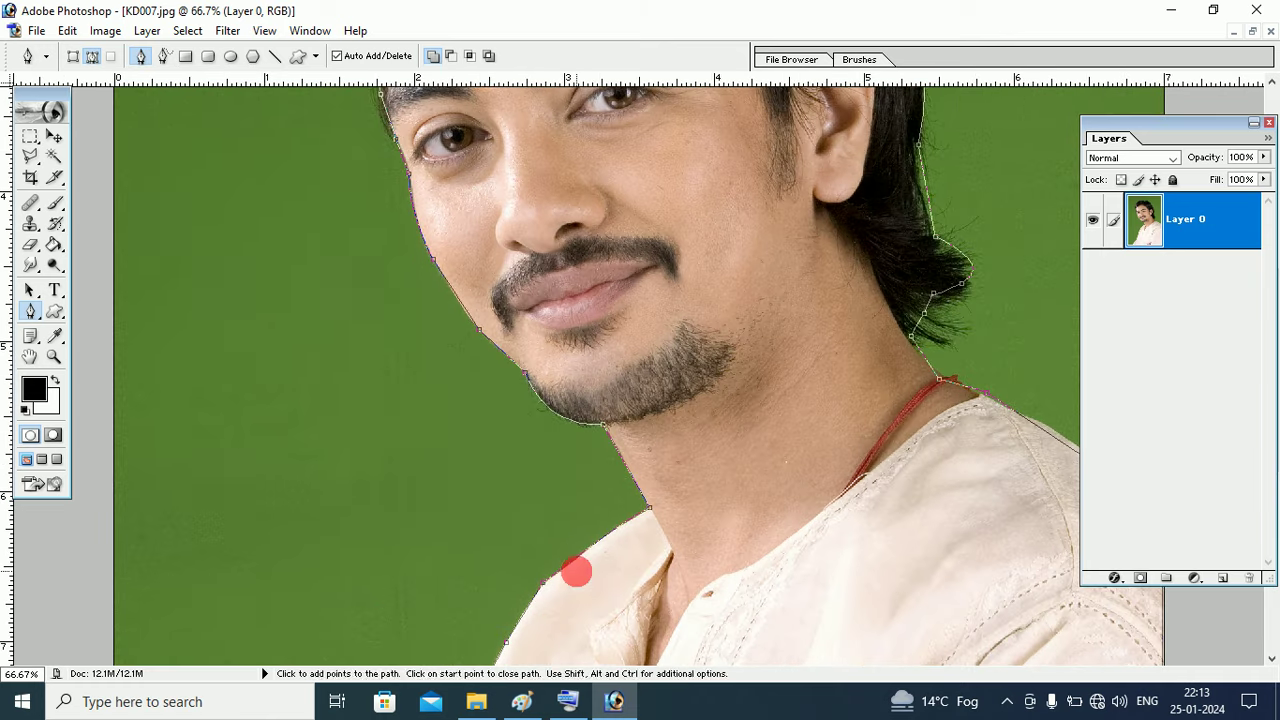
key("space")
left_click_drag(591, 591, 717, 77)
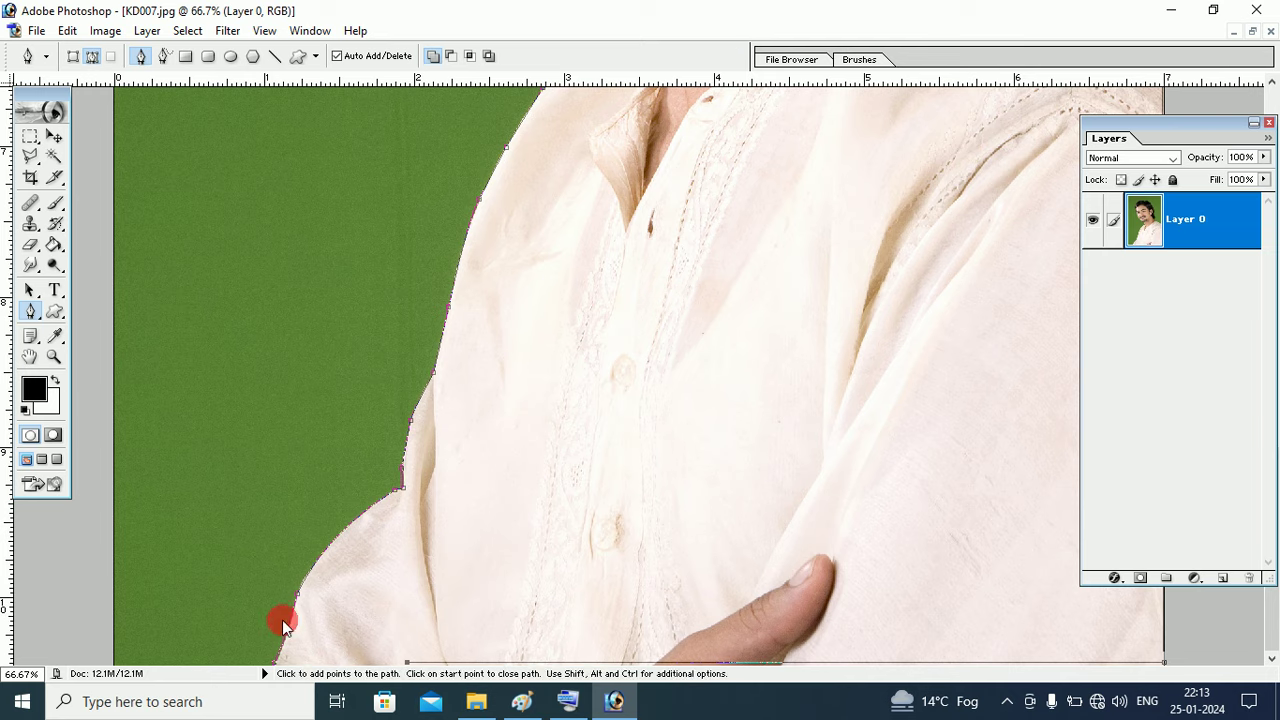
Join the path's open end back to its lower-left start anchor, then zoom out.
left_click(28, 305)
left_click(407, 664)
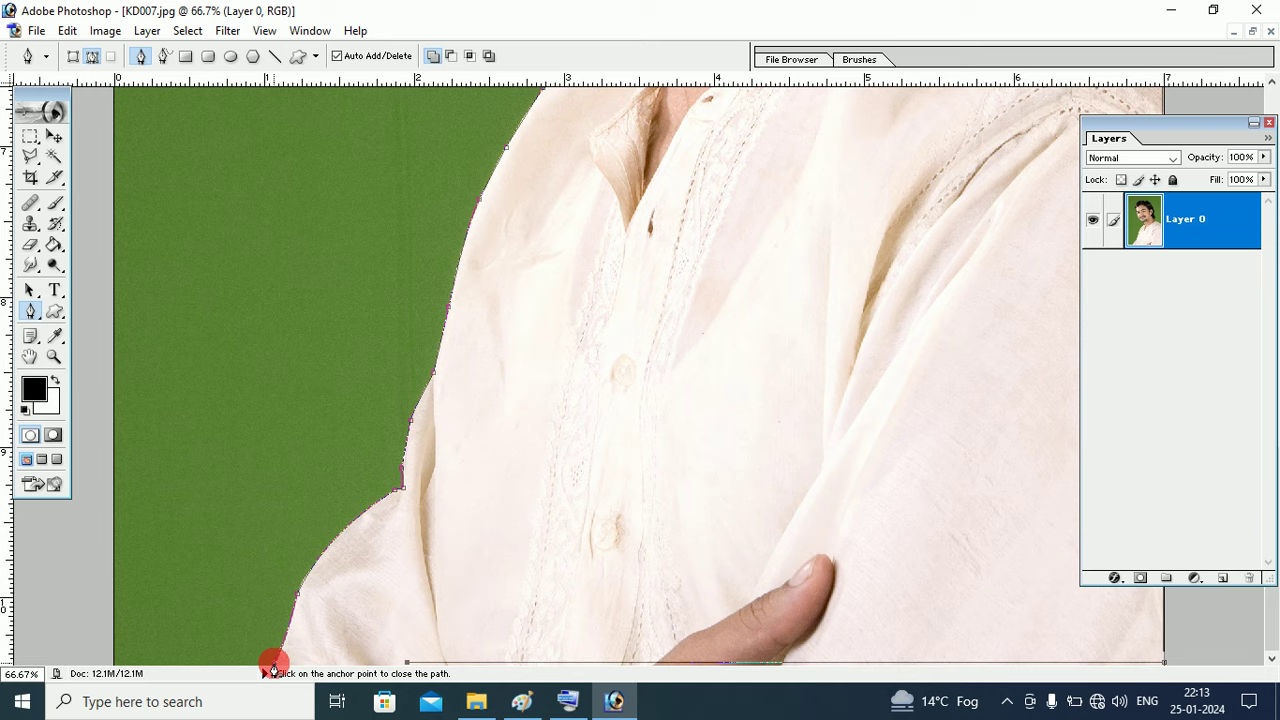
left_click(273, 664)
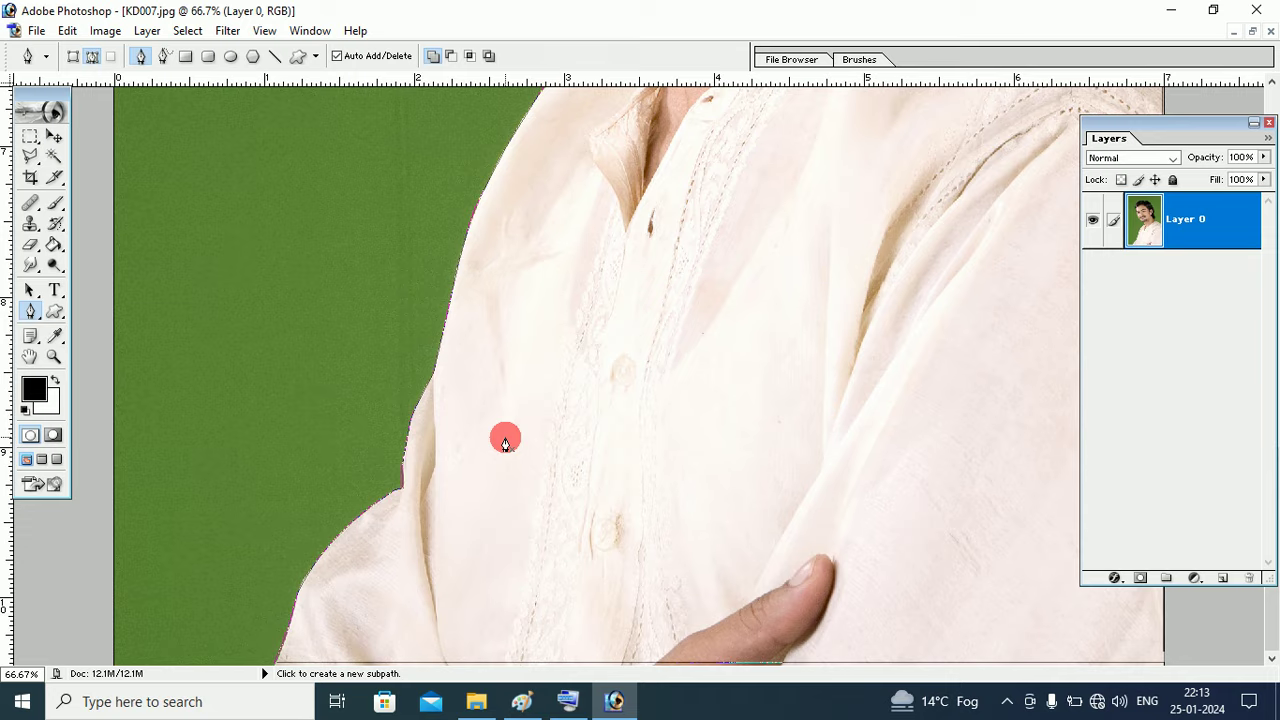
key("ctrl+minus")
key("ctrl+minus")
key("ctrl+minus")
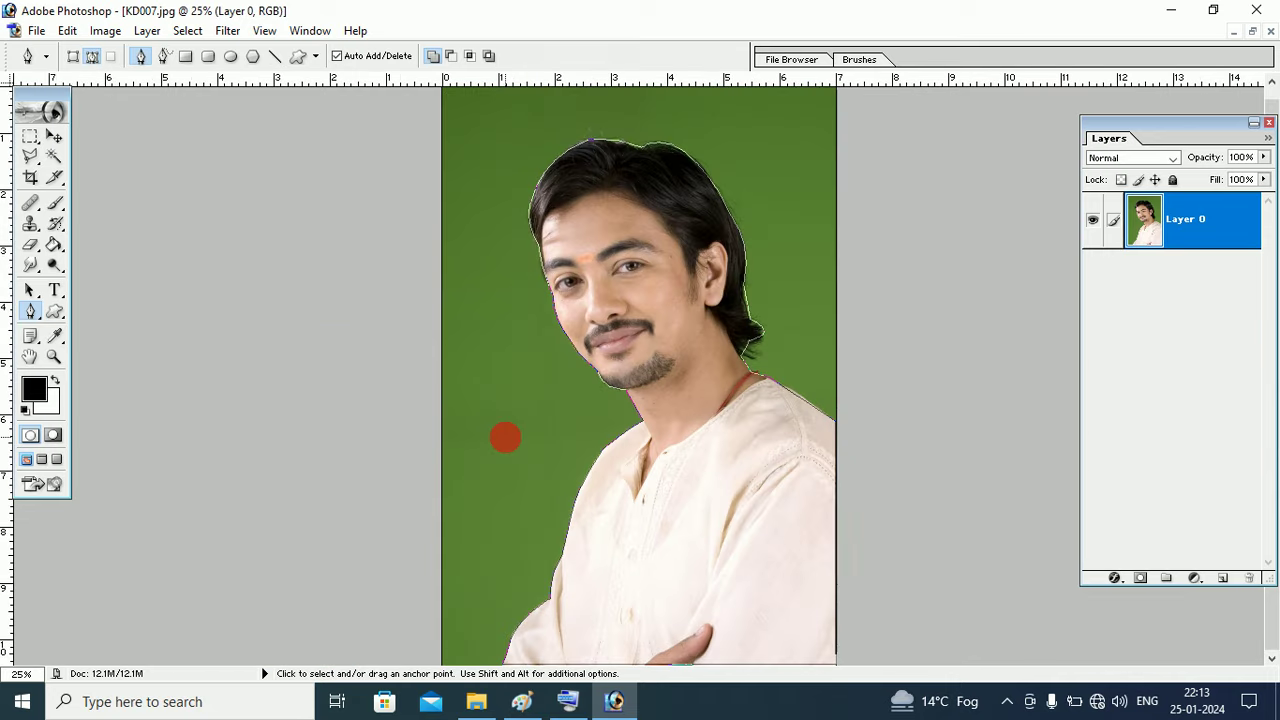
key("ctrl+minus")
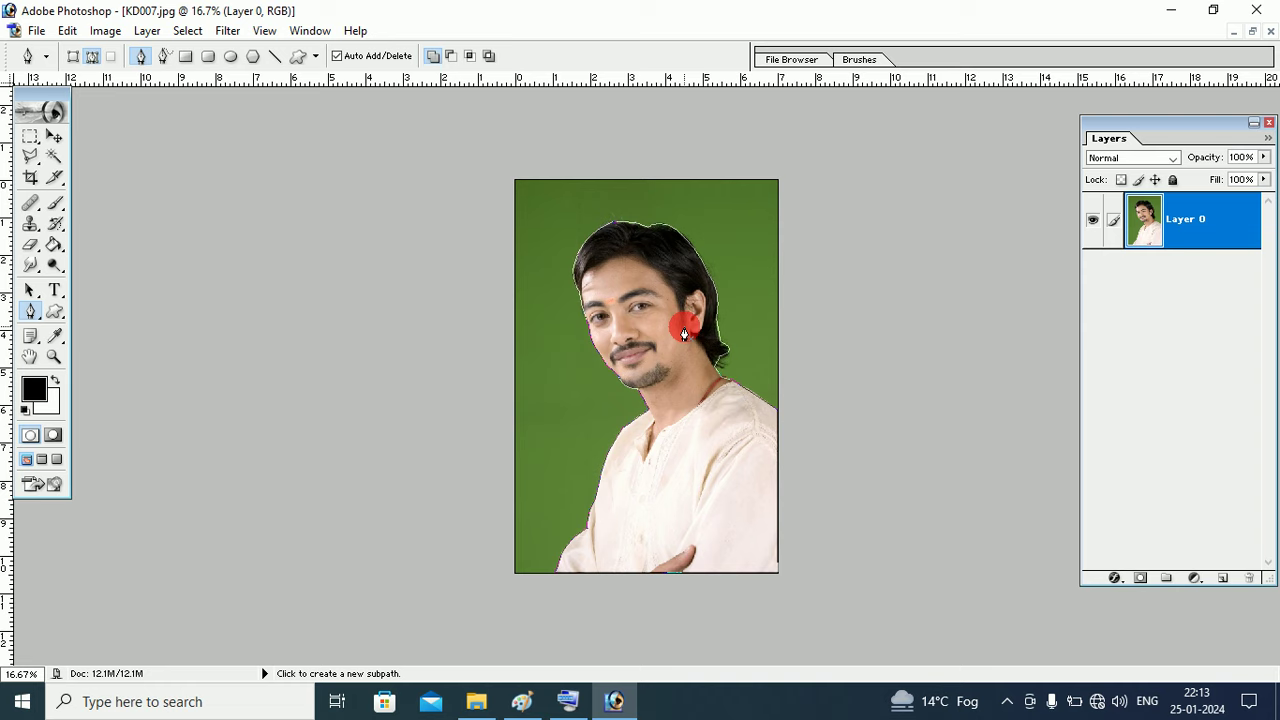
Convert the closed path into a selection with Make Selection, keeping the default feather radius.
right_click(660, 292)
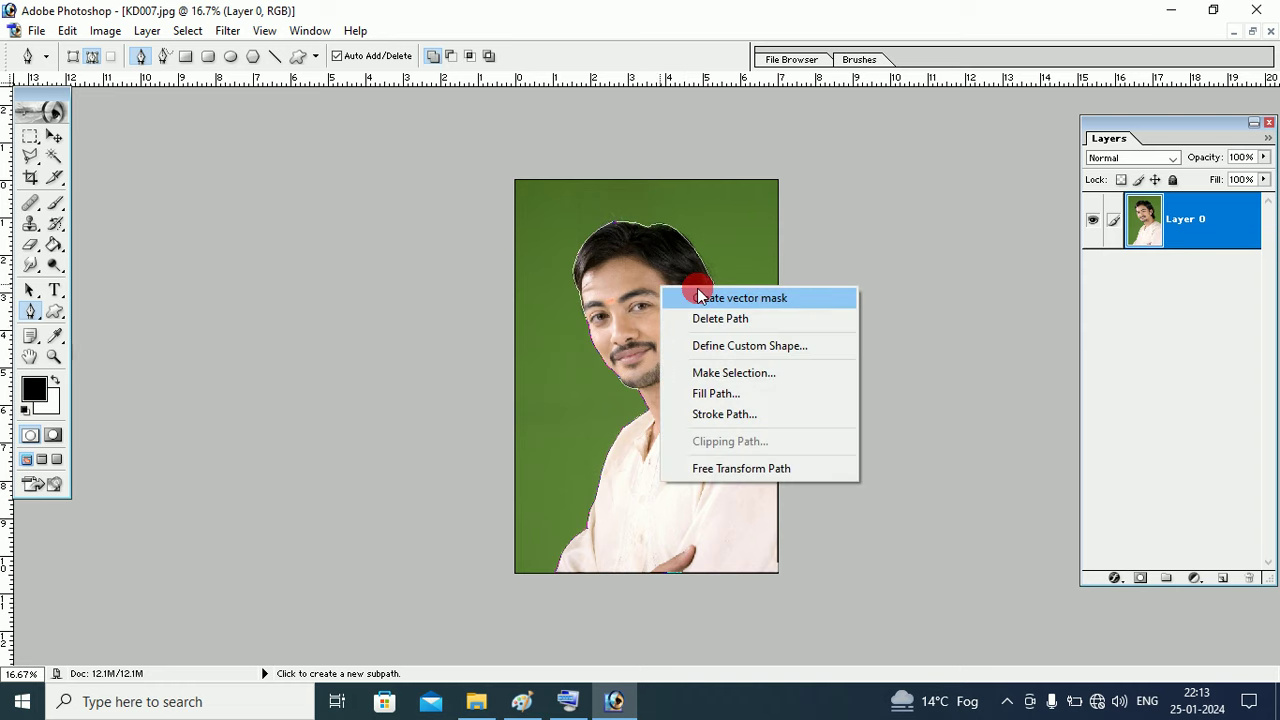
left_click(713, 372)
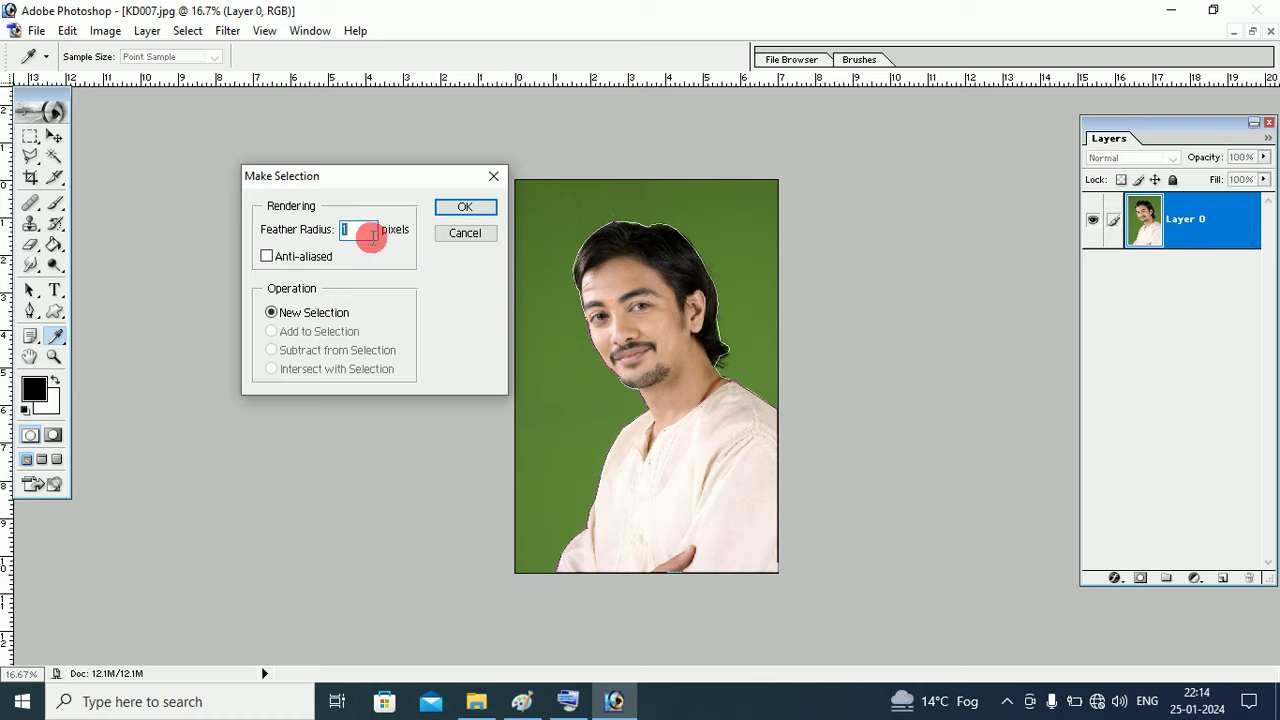
left_click(446, 207)
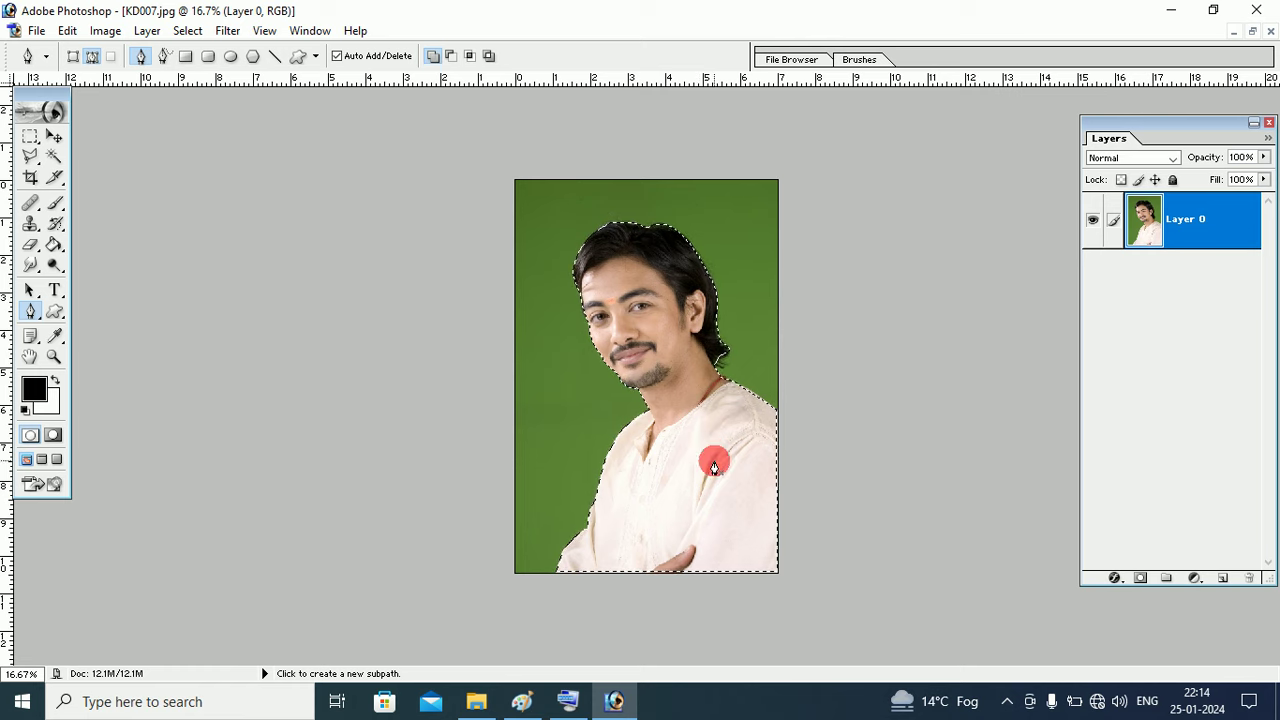
Cut the selected man out of Layer 0 with Edit > Cut and minimize the KD007 window.
right_click(641, 277)
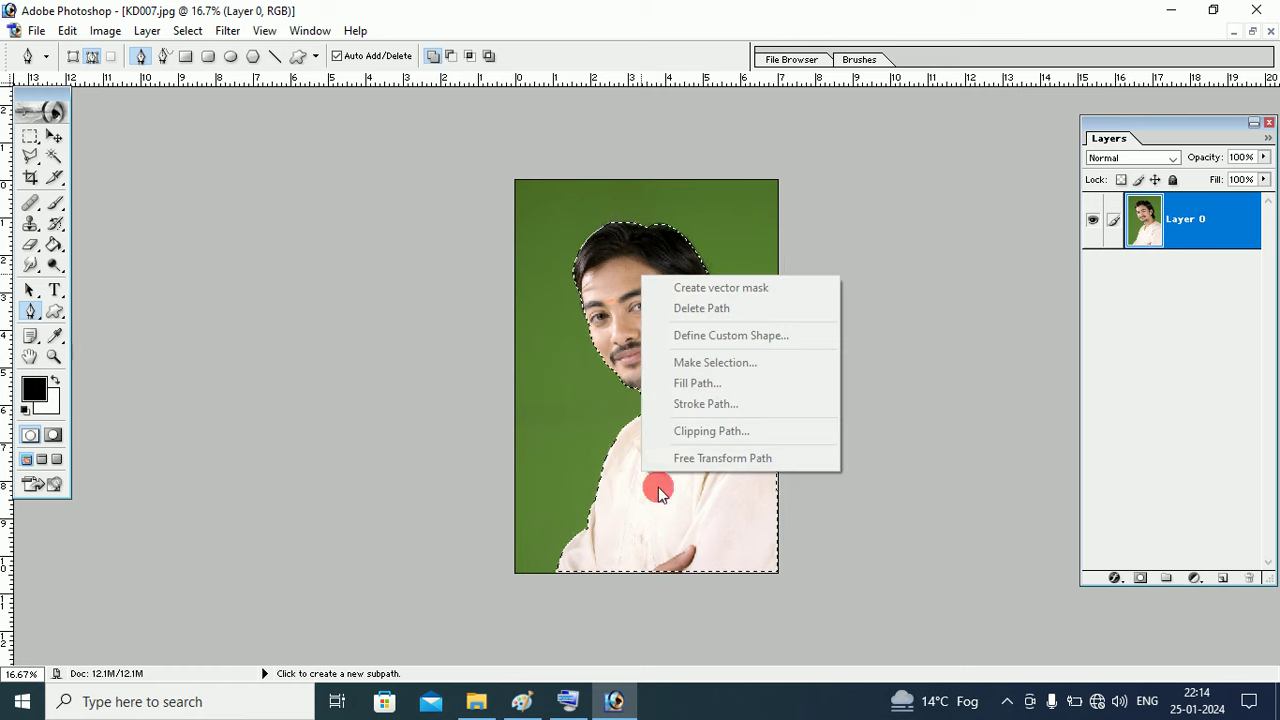
left_click(617, 265)
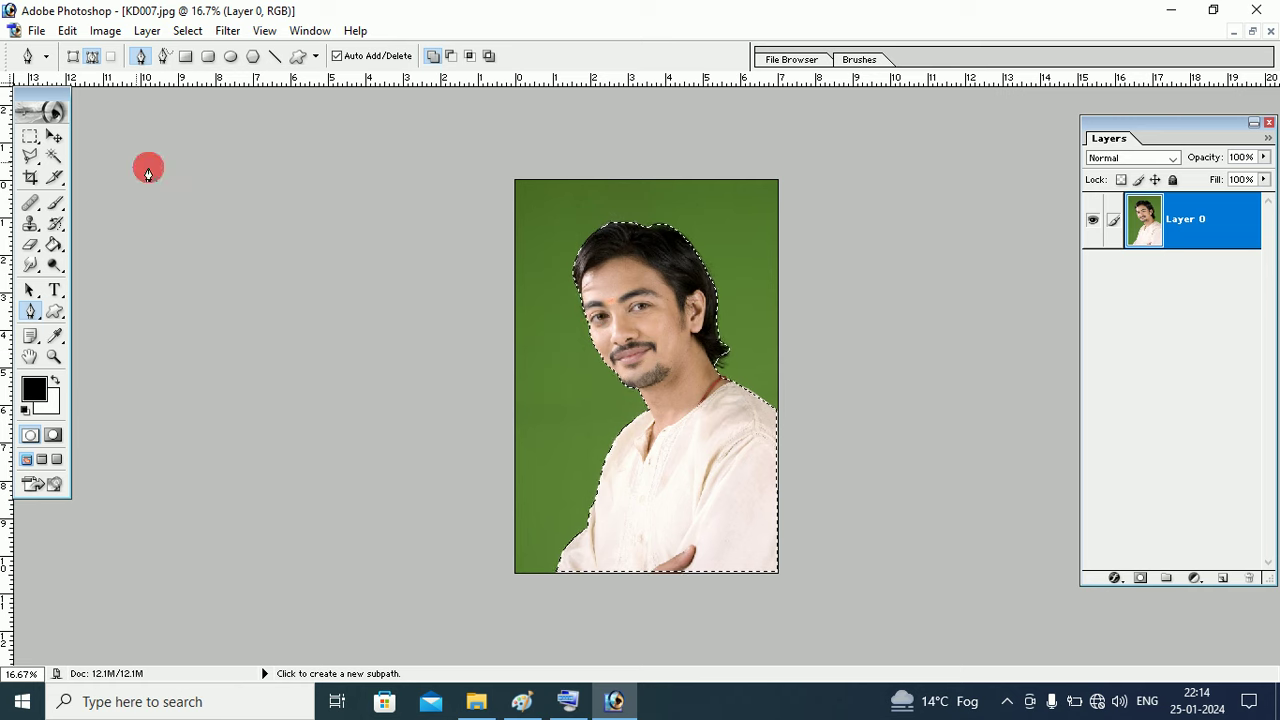
left_click(68, 32)
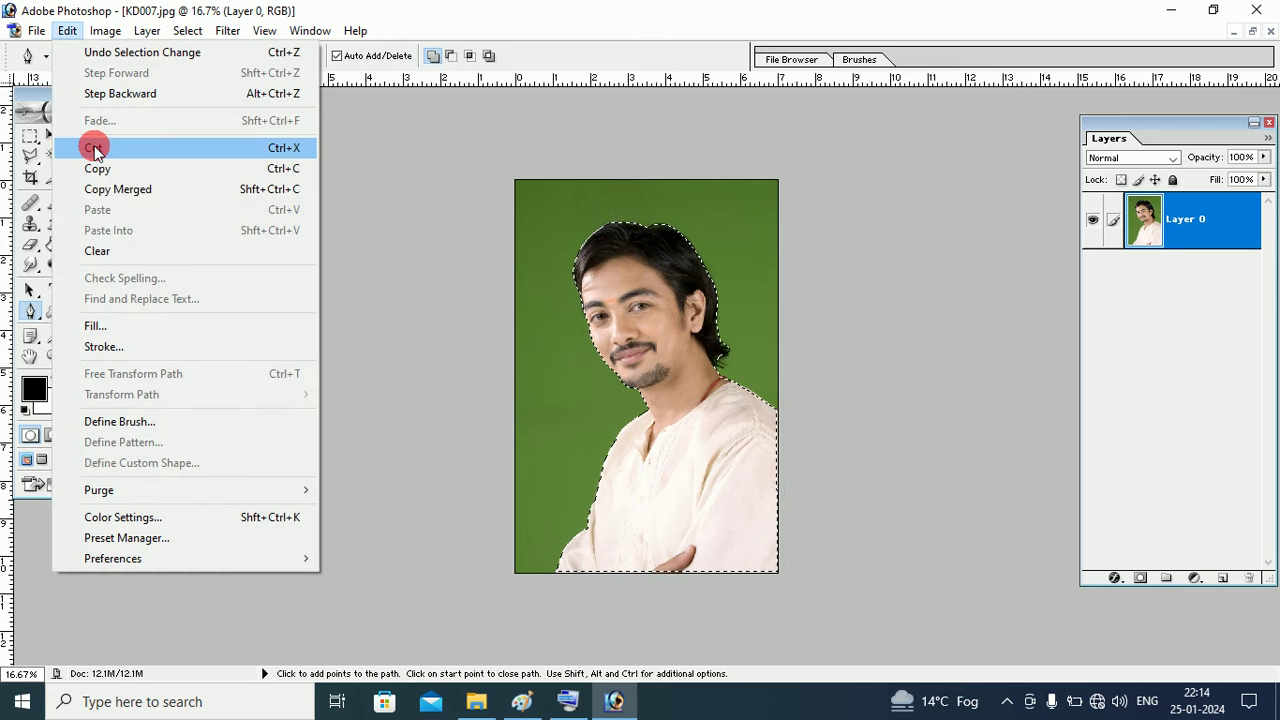
left_click(96, 150)
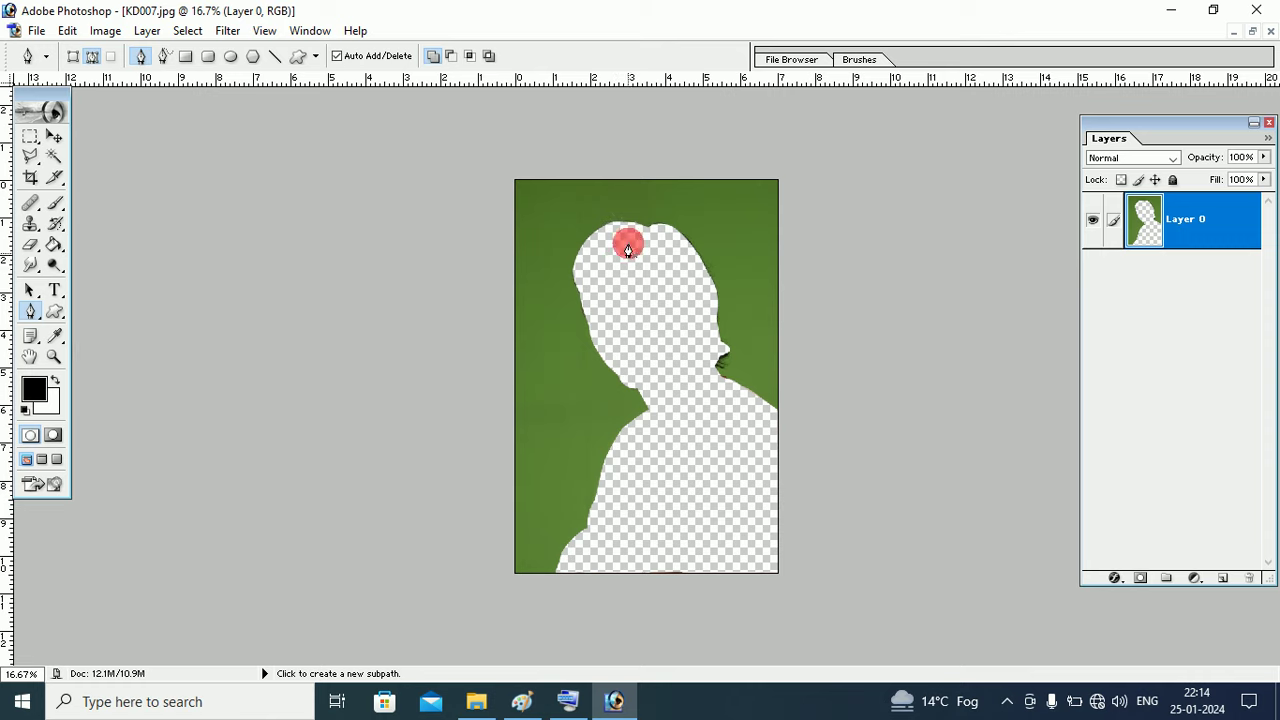
left_click(1234, 31)
Create Untitled-1 from the 8 x 10 inch, 300 ppi preset with transparent contents.
left_click(16, 31)
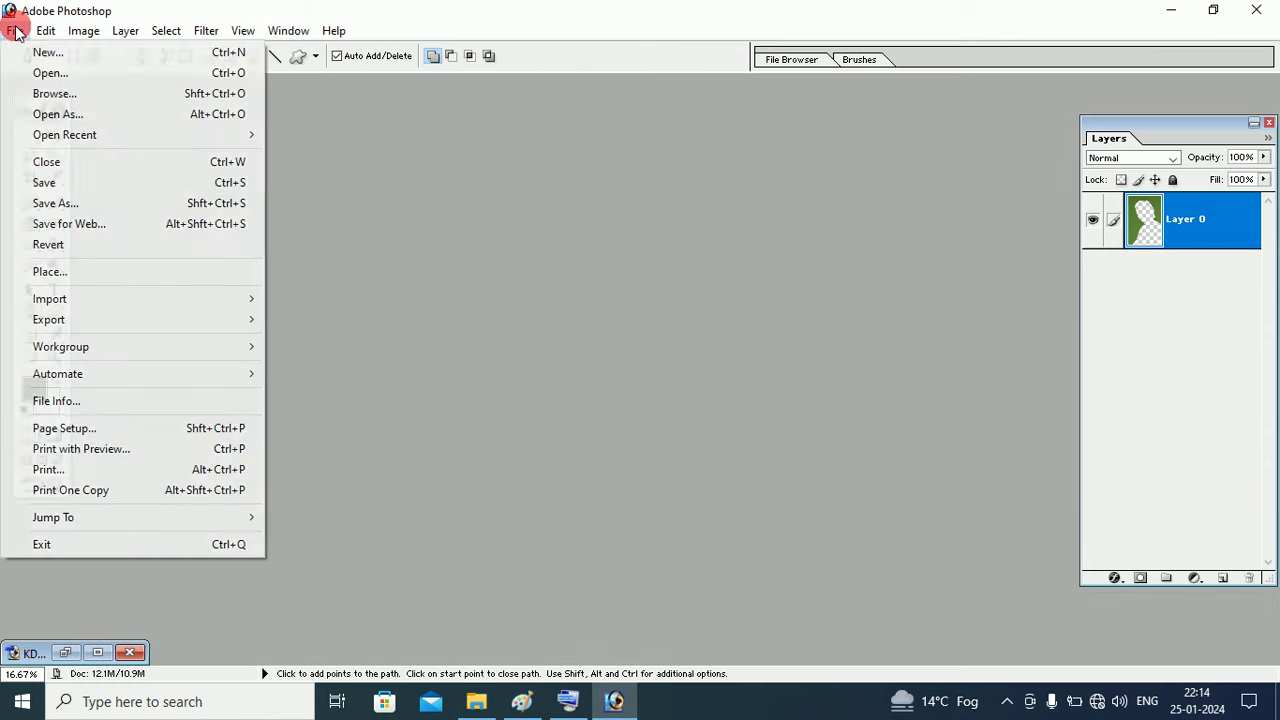
left_click(48, 52)
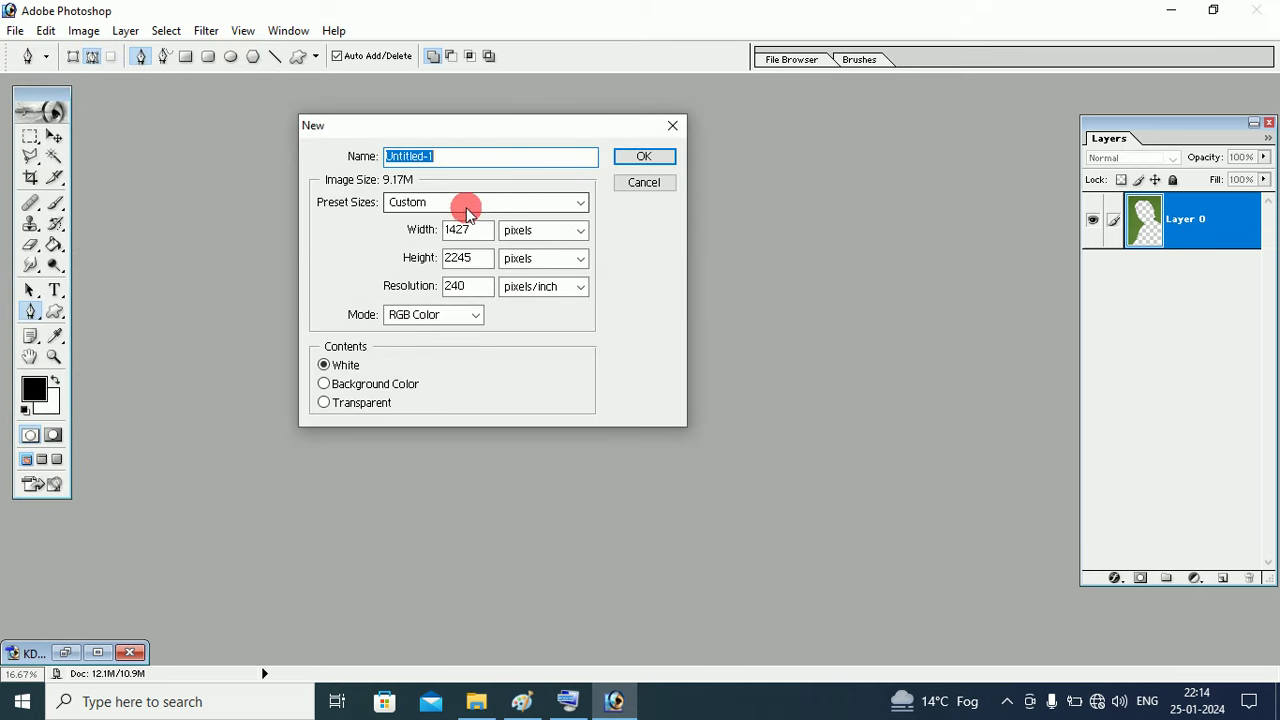
left_click(581, 204)
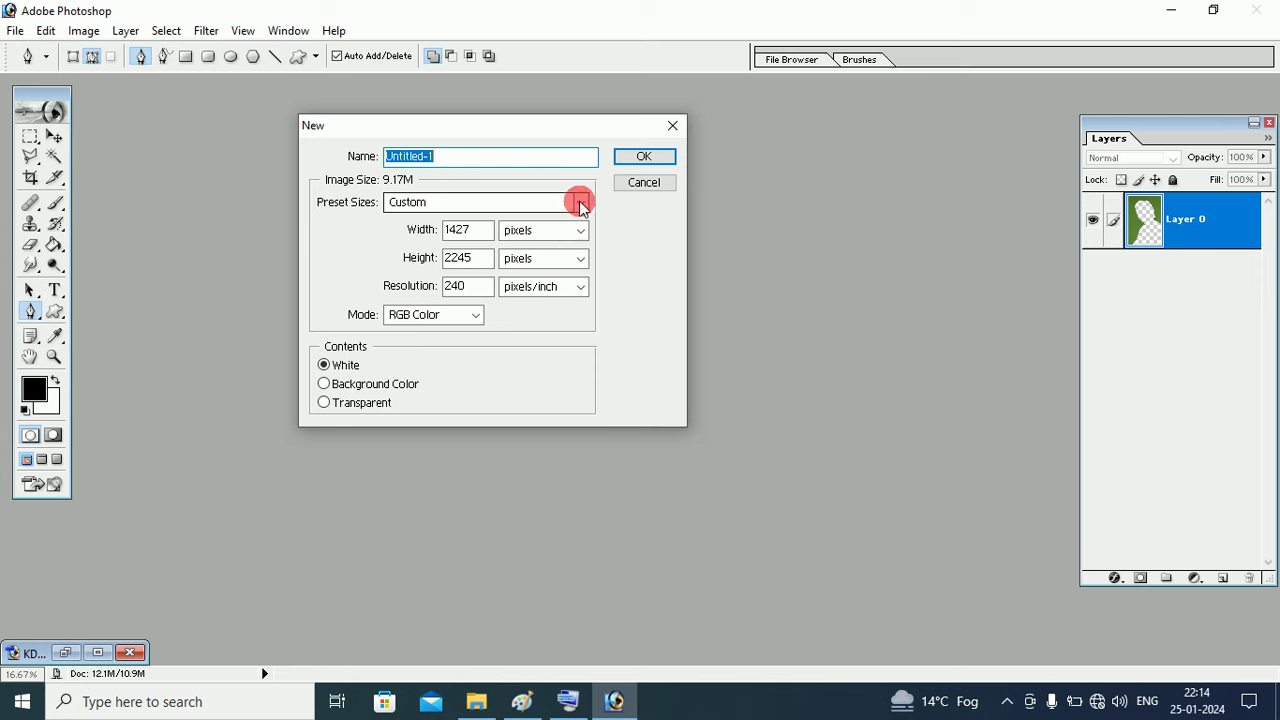
mouse_move(581, 204)
left_mouse_down()
mouse_move(447, 417)
mouse_move(440, 386)
left_mouse_up()
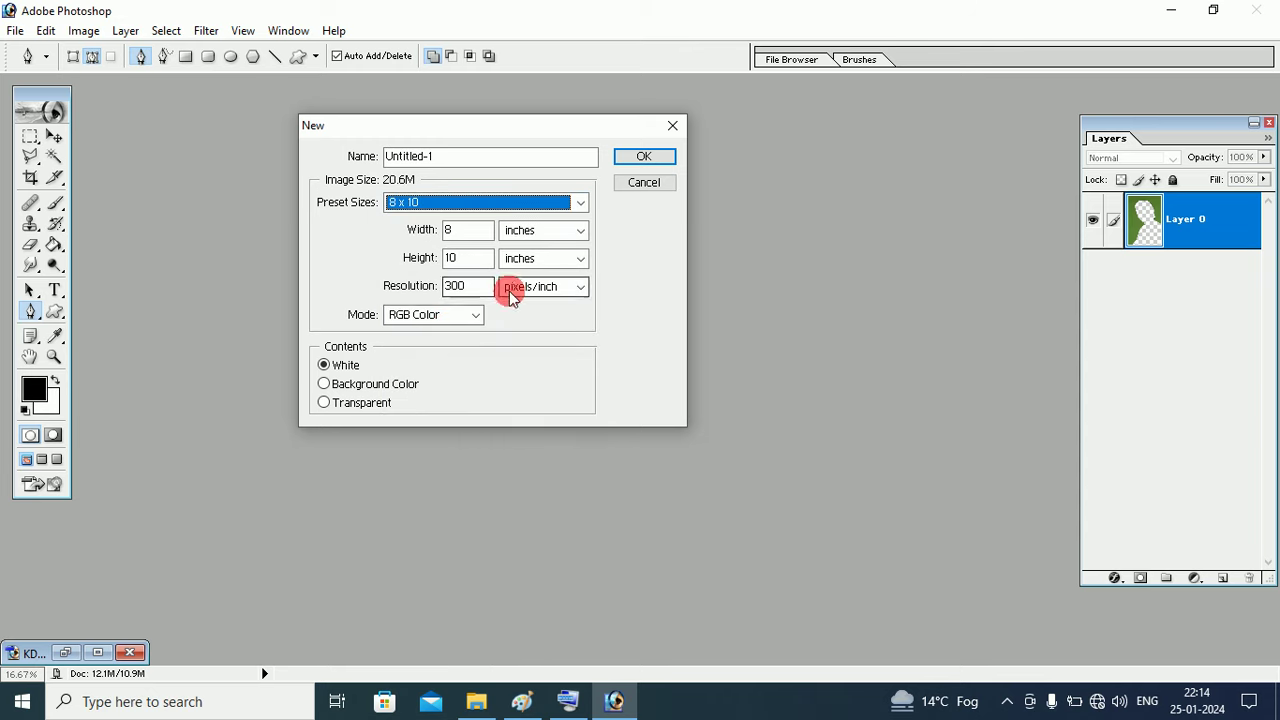
left_click(325, 403)
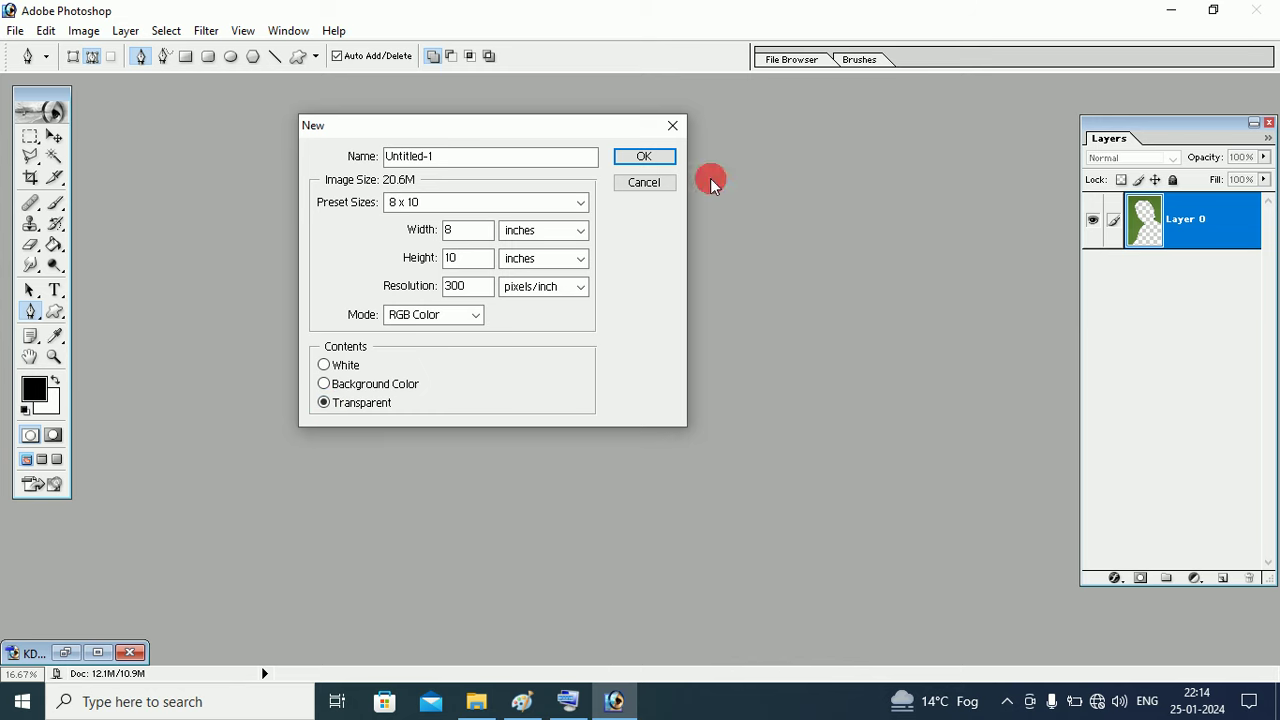
left_click(660, 157)
left_click_drag(321, 113, 458, 118)
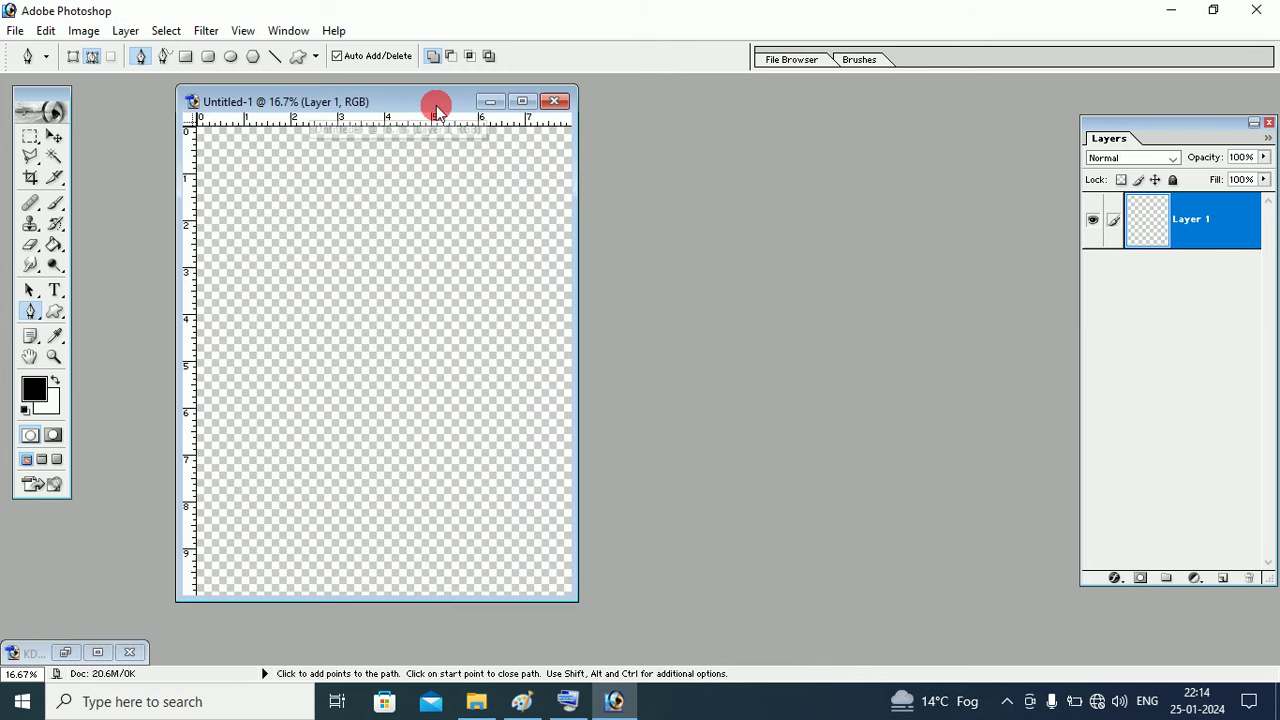
left_click(46, 32)
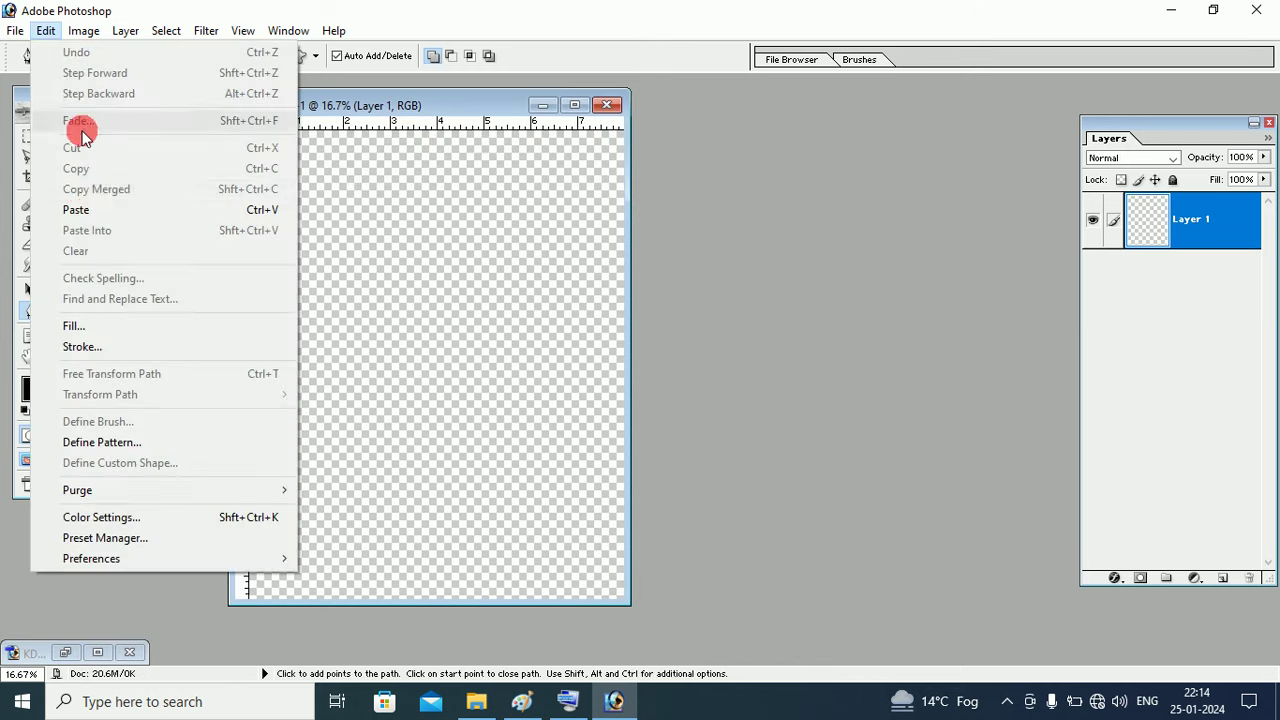
Paste the cut-out man into Untitled-1 and nudge him slightly right and up.
left_click(84, 209)
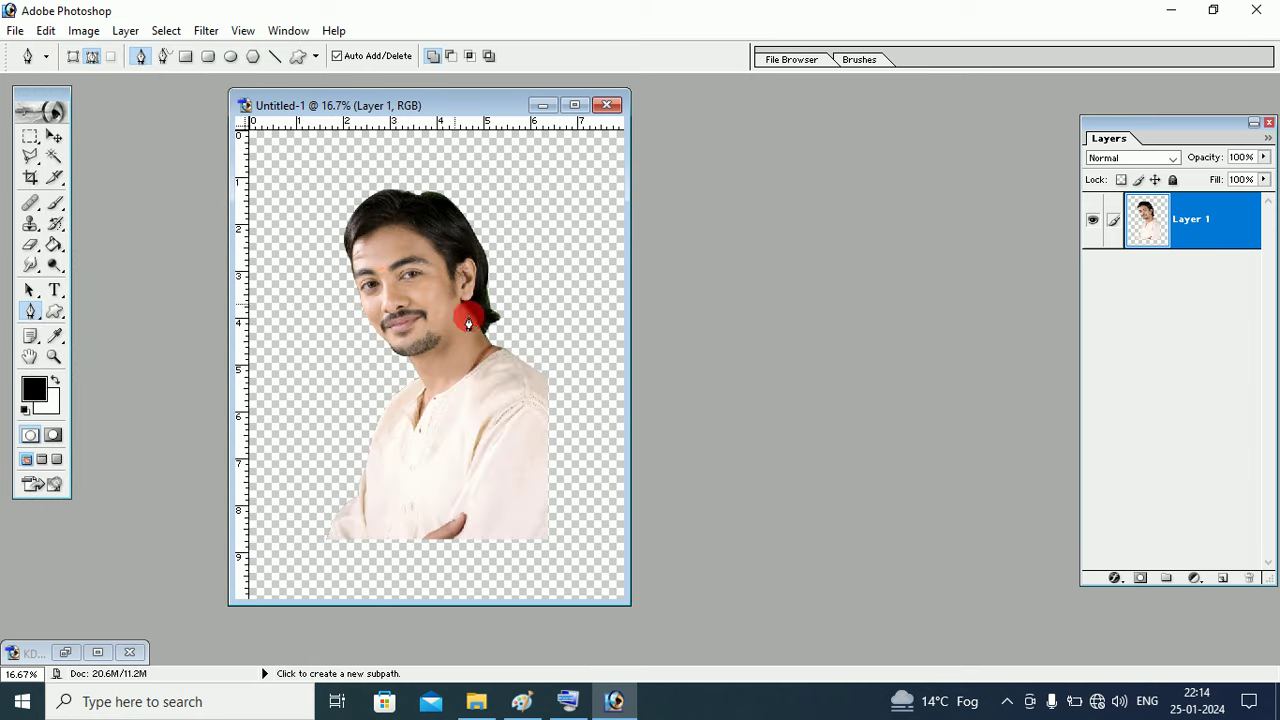
left_click(491, 368)
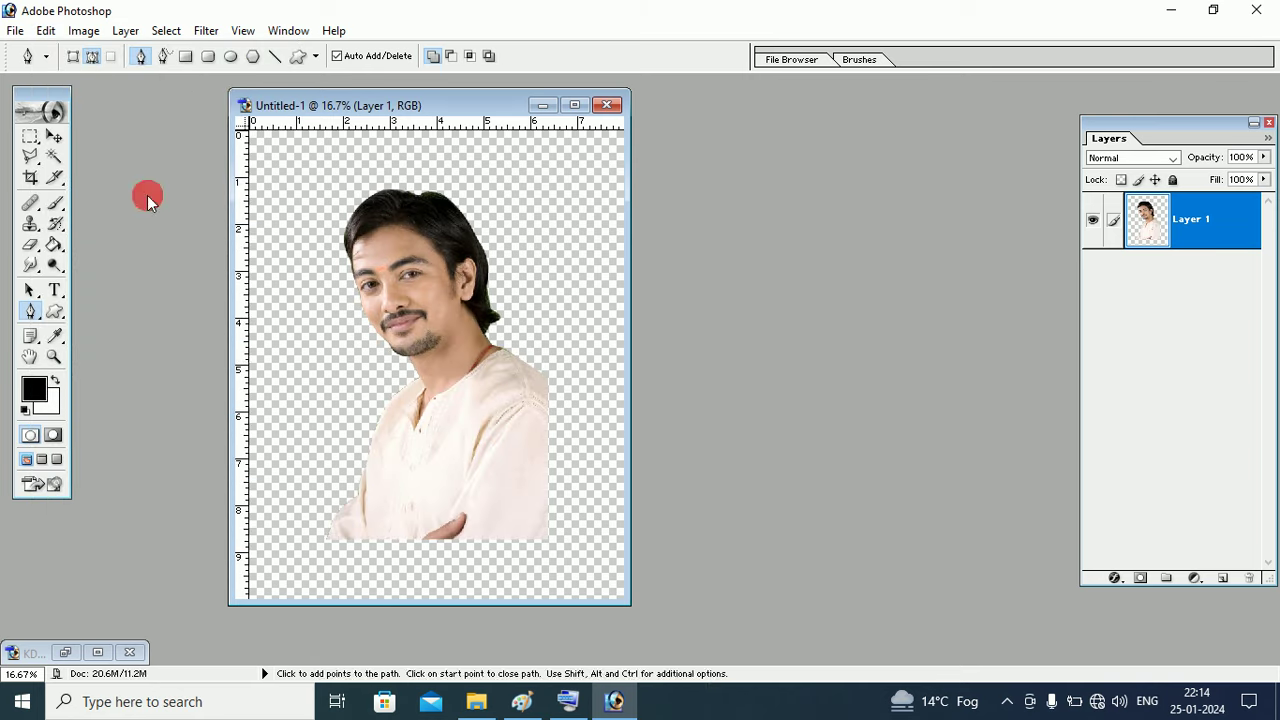
left_click(56, 138)
left_click_drag(478, 325, 488, 318)
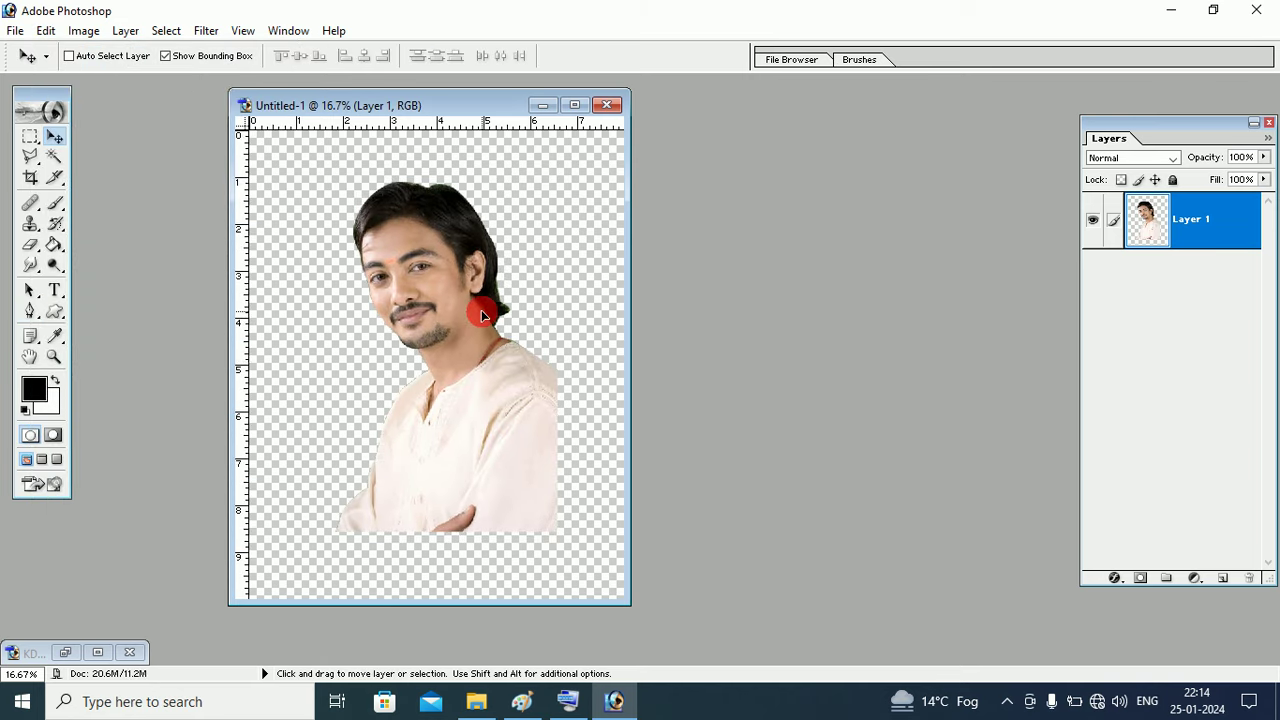
Enlarge the man to about 109% from the top-right corner and apply the transform.
left_click_drag(558, 181, 578, 166)
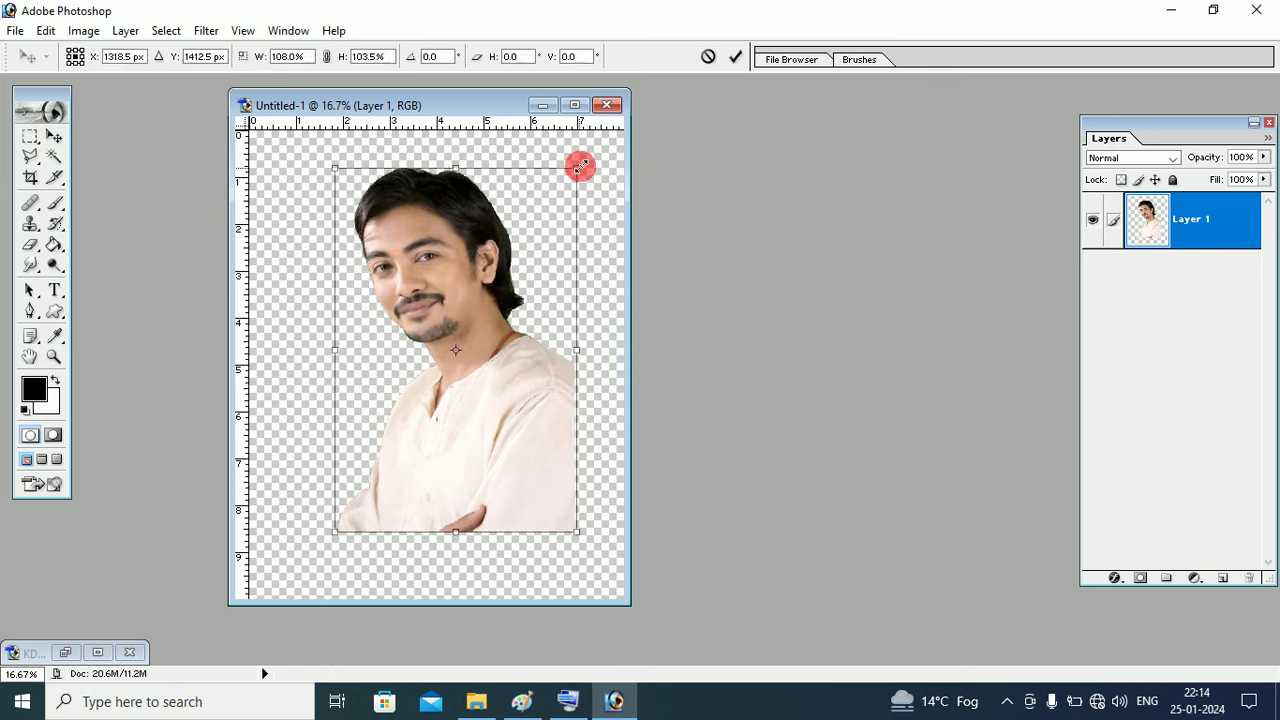
left_click(54, 134)
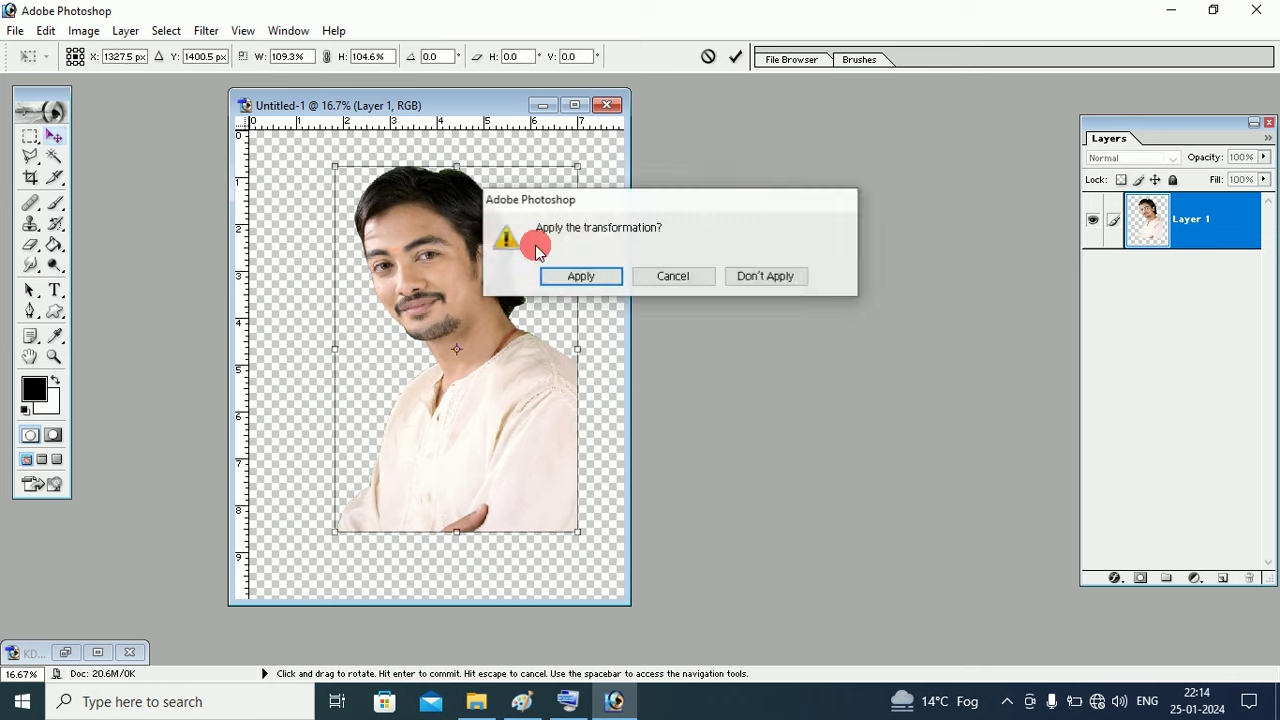
left_click(580, 274)
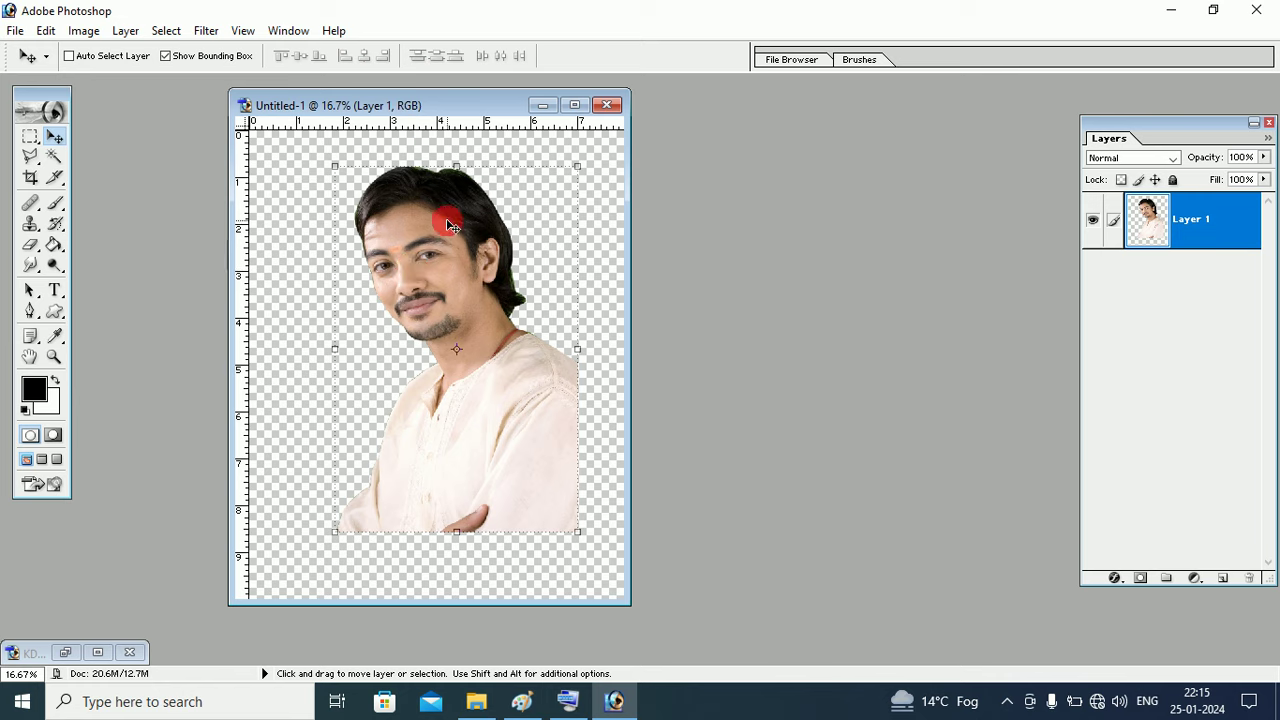
left_click_drag(398, 107, 358, 101)
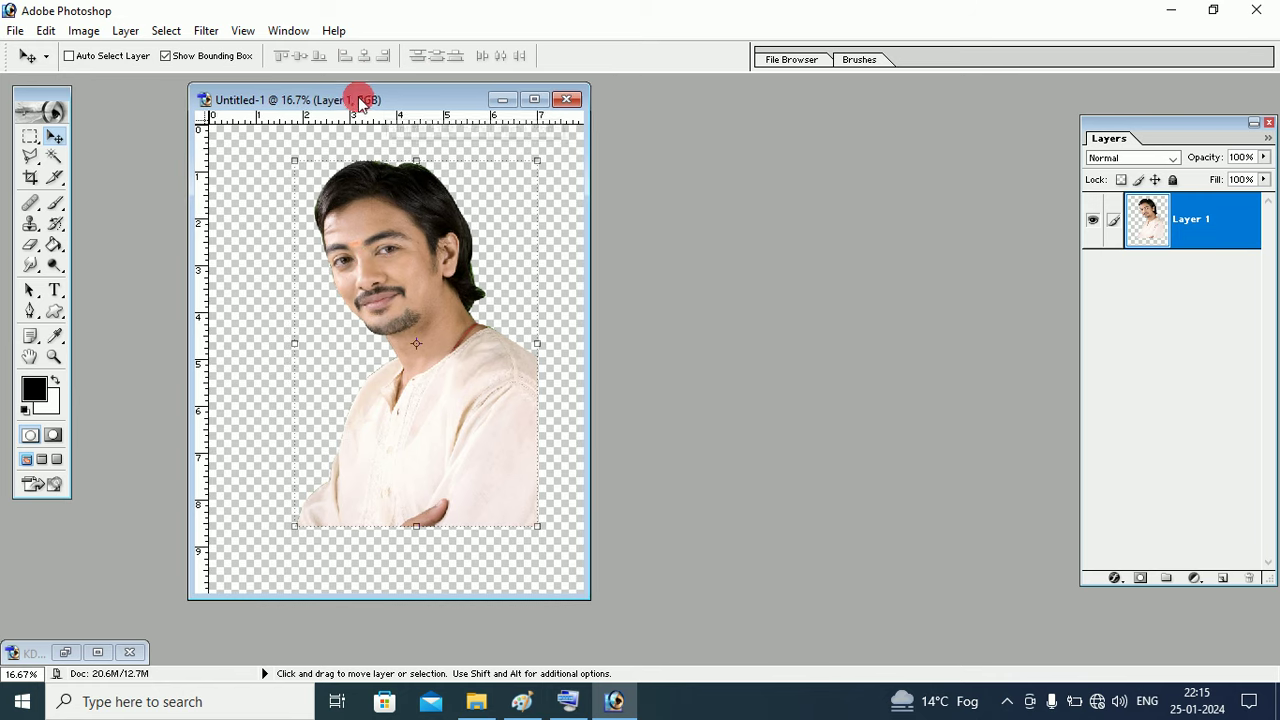
left_click(15, 31)
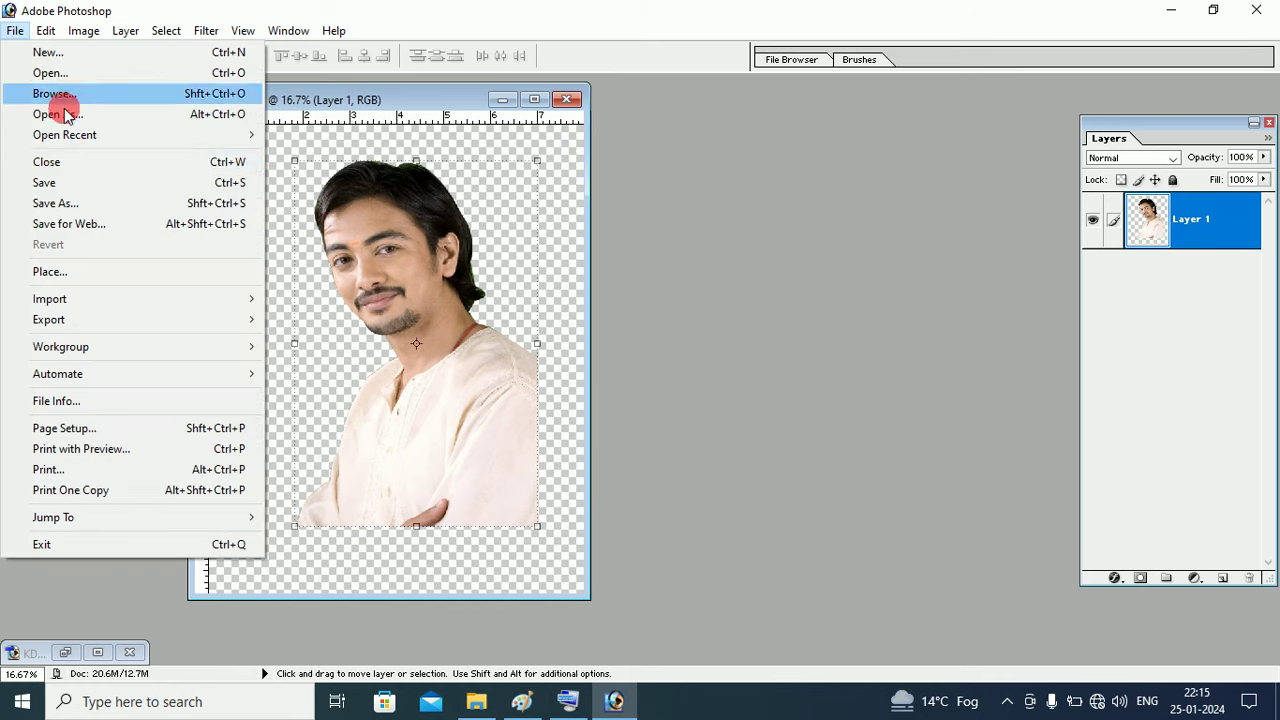
Save the man as PNG 'Untitled-1 copy.png' on the Desktop, then minimize the document.
left_click(90, 203)
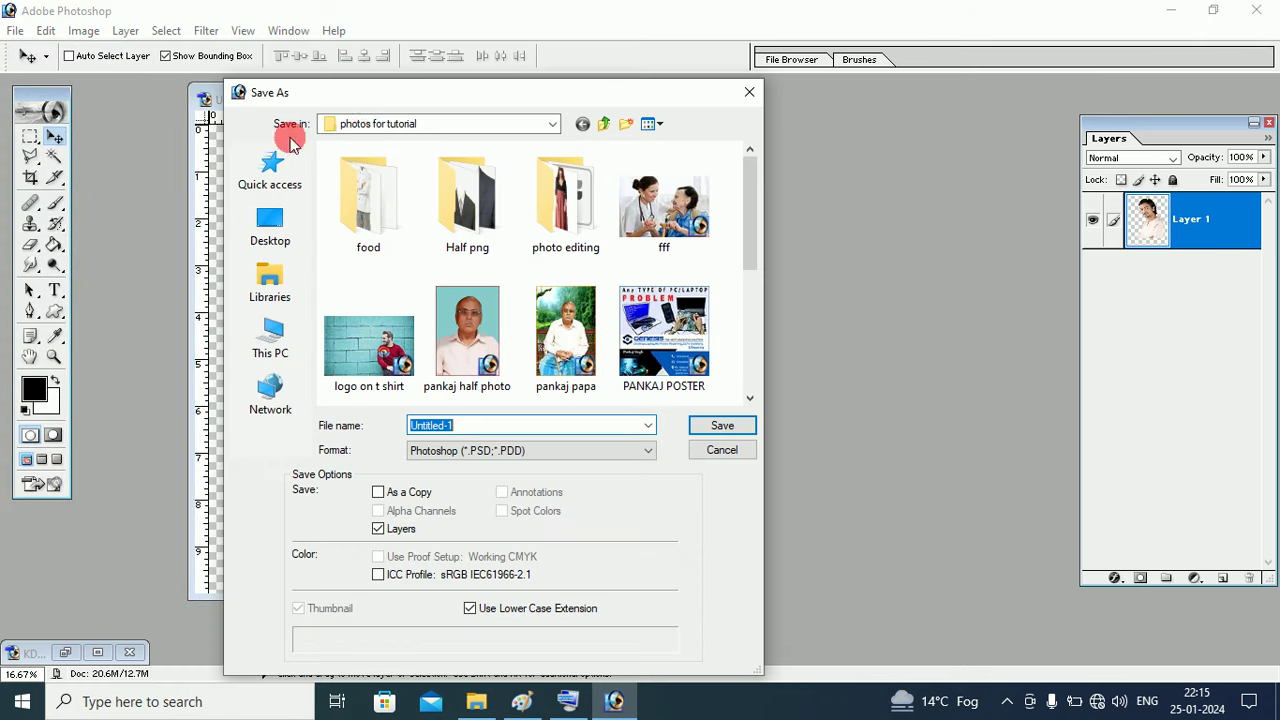
left_click(278, 217)
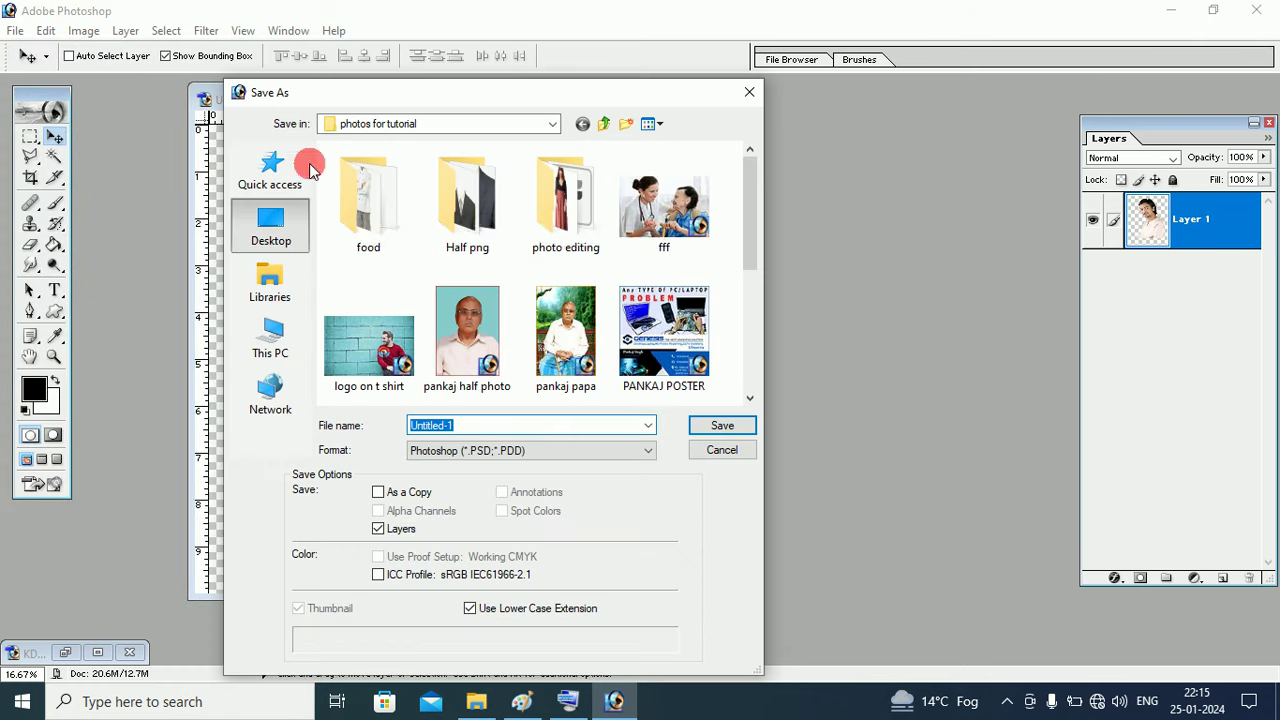
left_click(513, 452)
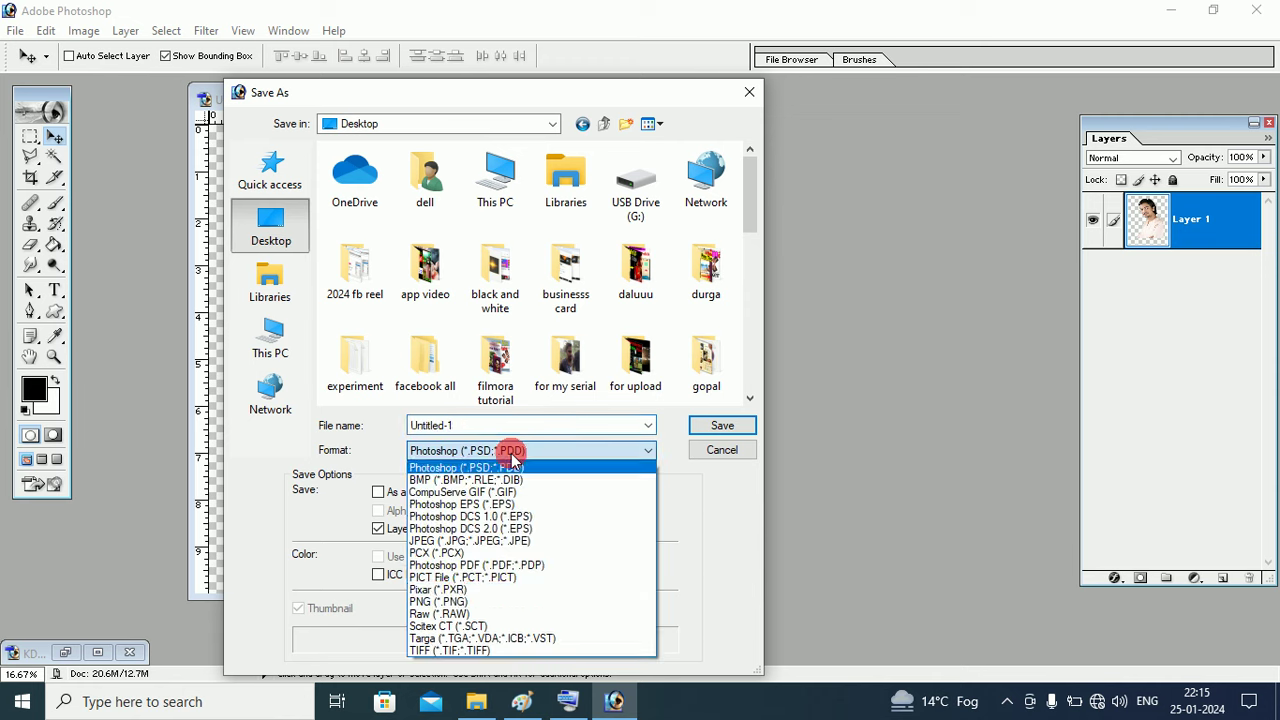
left_click(455, 601)
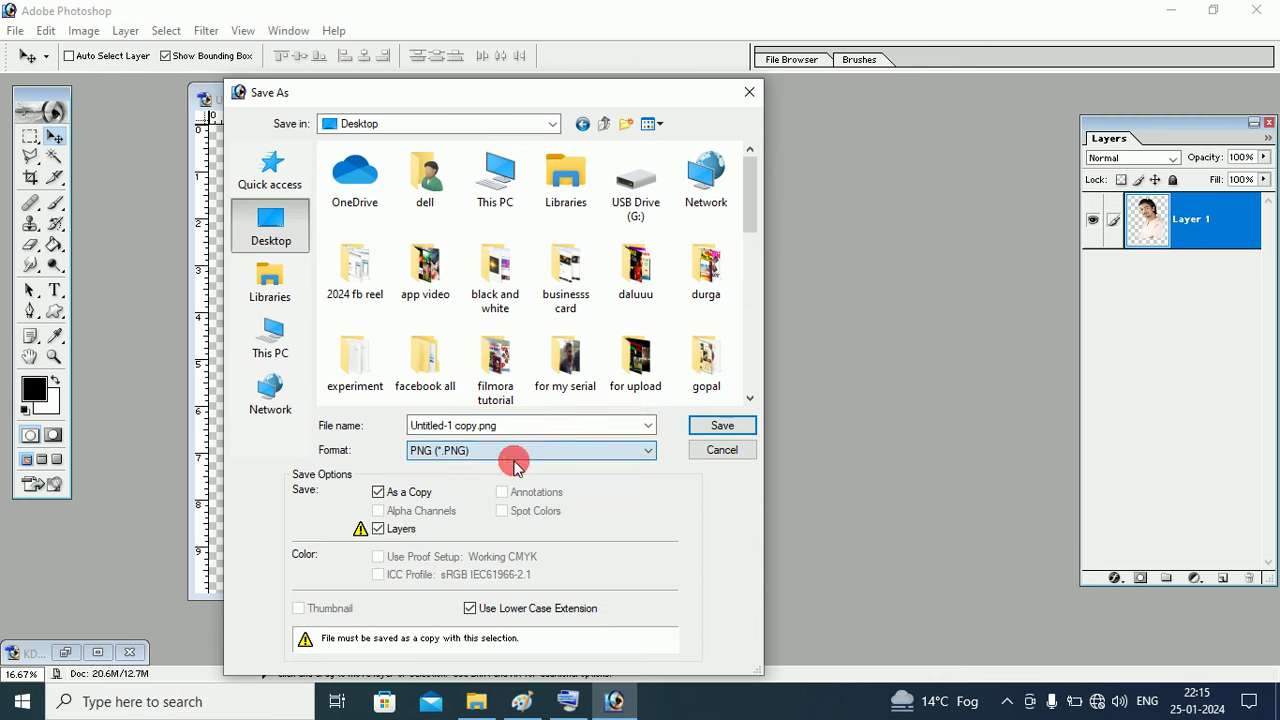
left_click(717, 428)
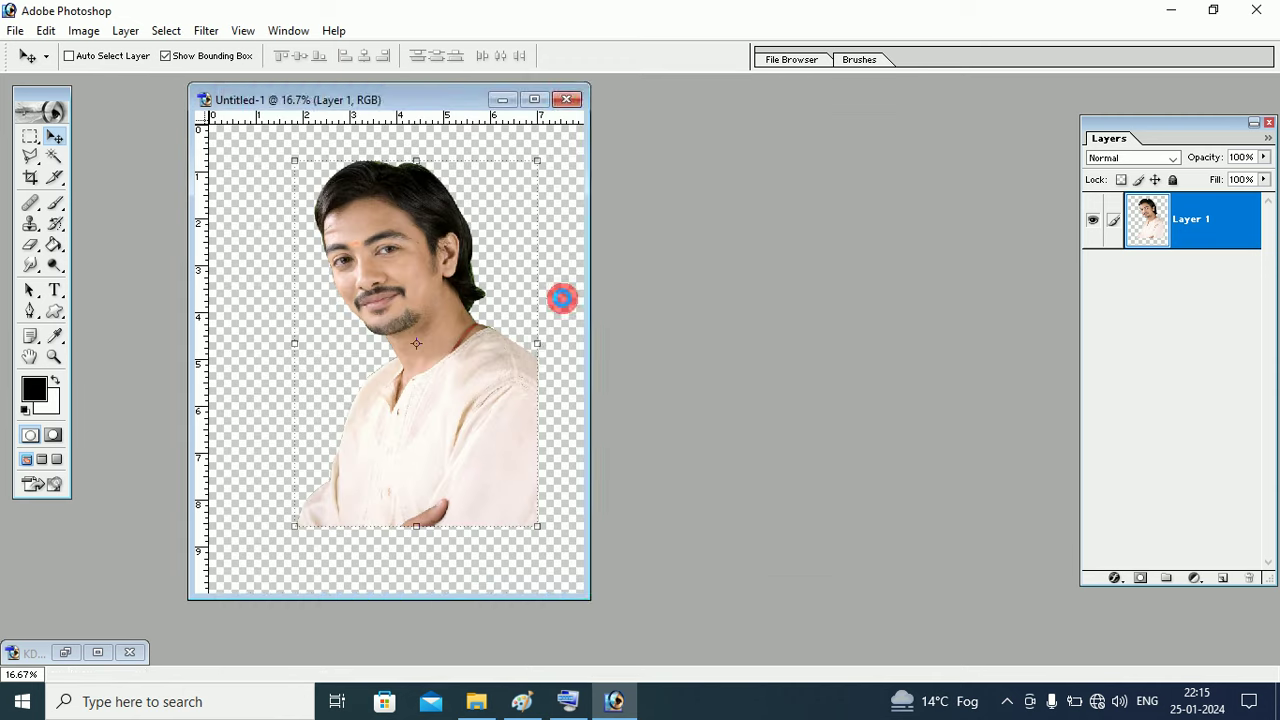
left_click(666, 331)
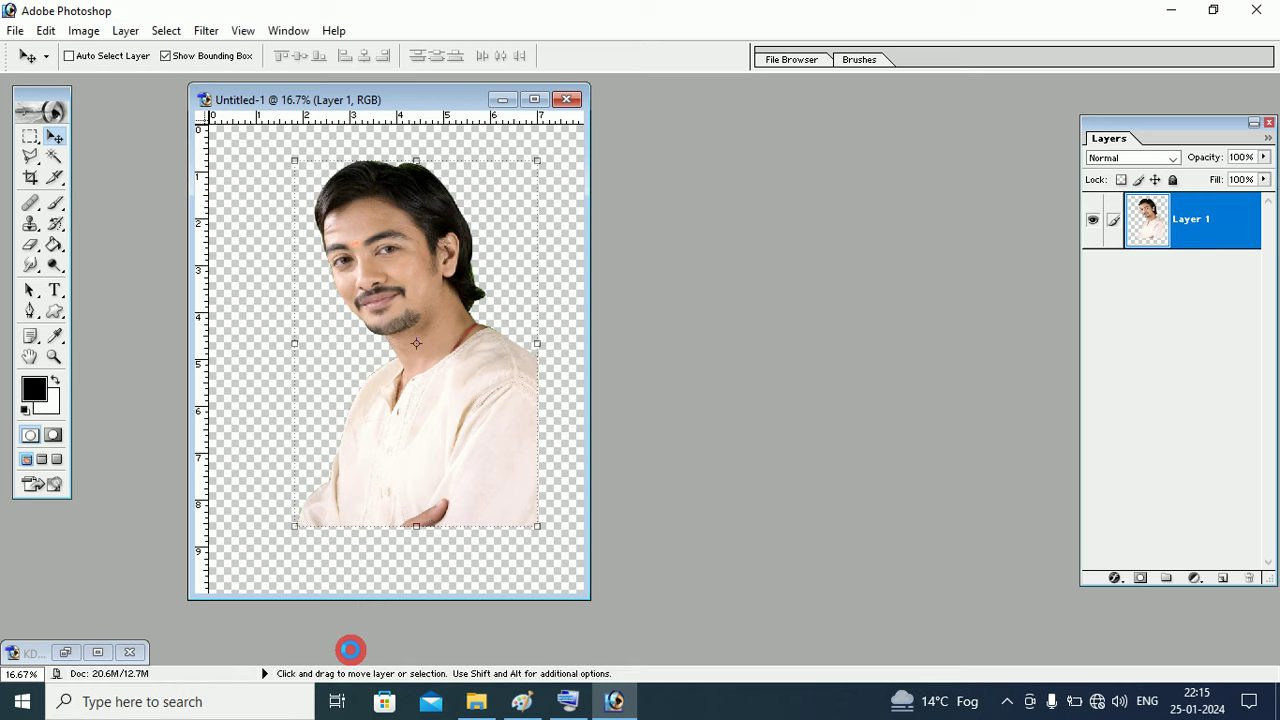
left_click(497, 99)
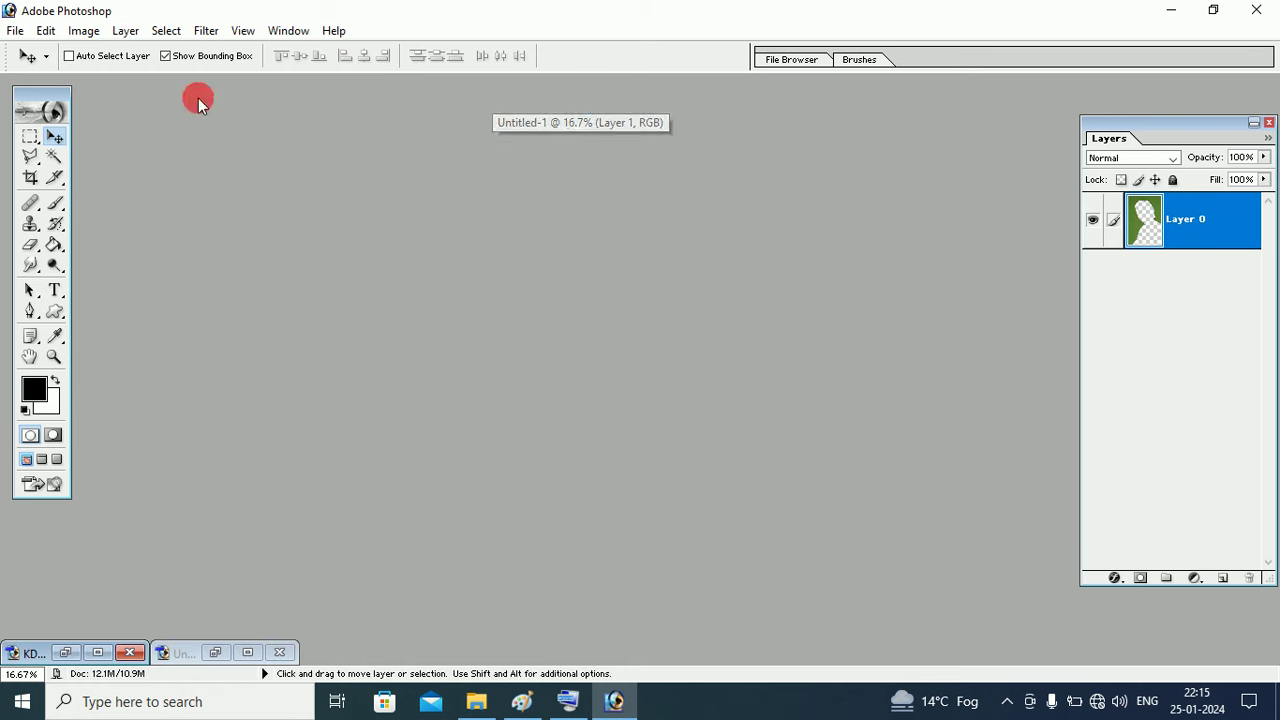
Cancel the new-document setup, open Untitled-1 copy.png from the Desktop, and move its window right.
left_click(17, 32)
left_click(45, 52)
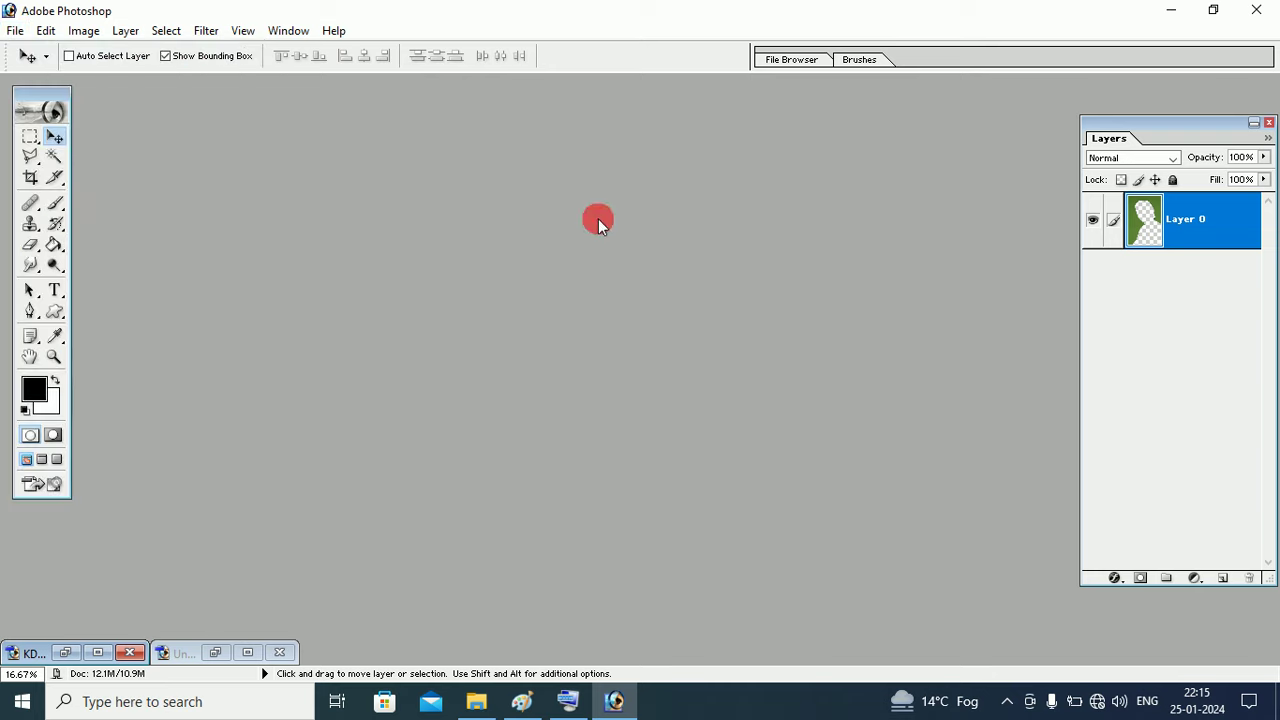
left_click(646, 183)
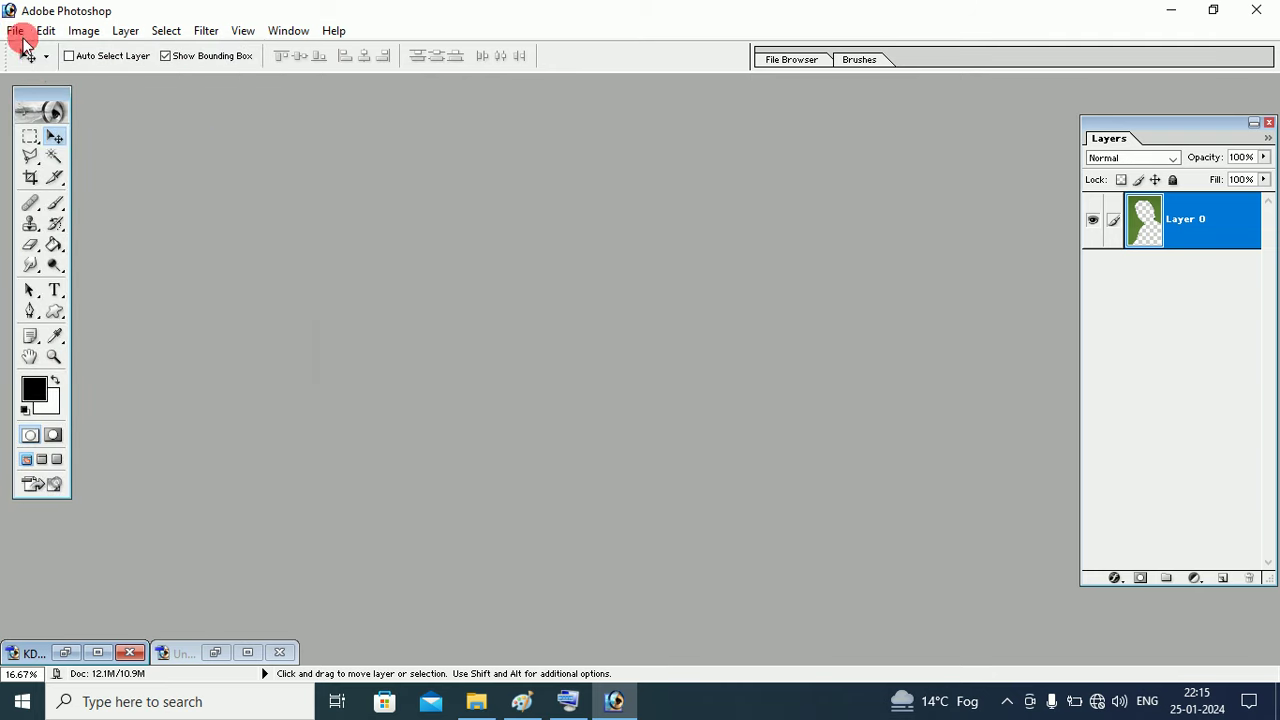
left_click(17, 32)
left_click(50, 71)
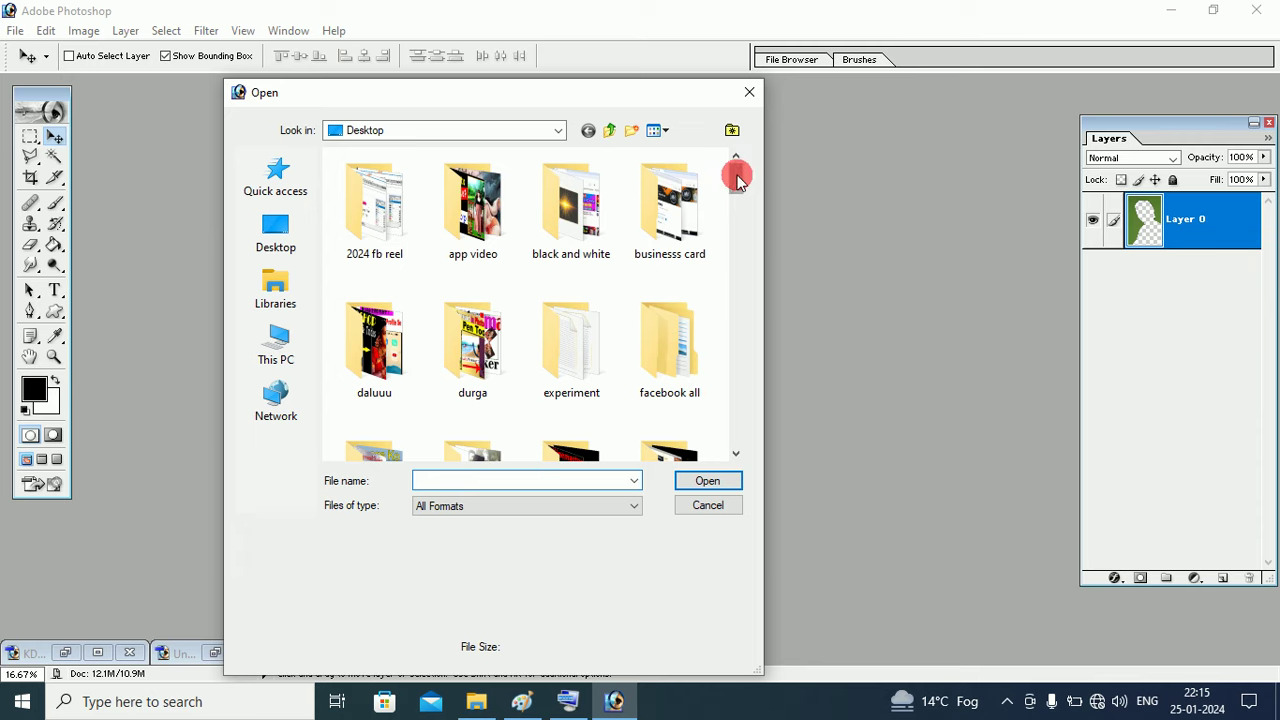
left_click_drag(737, 176, 722, 404)
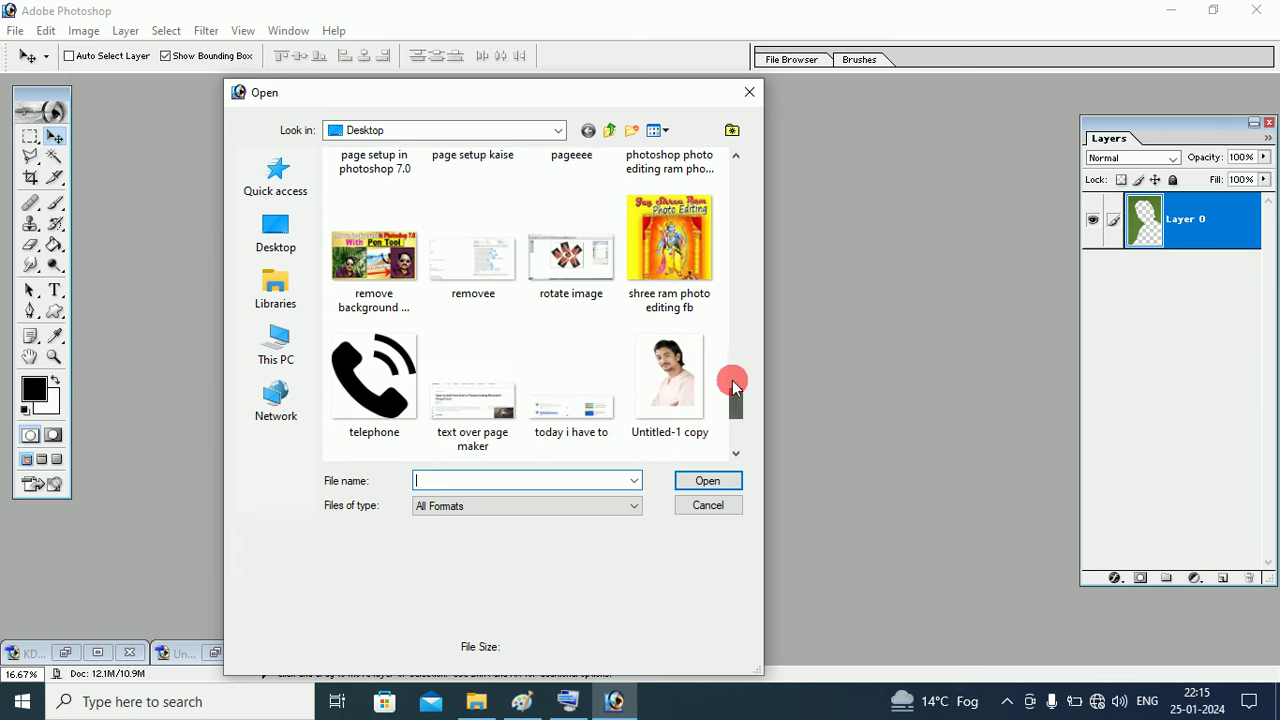
mouse_move(668, 378)
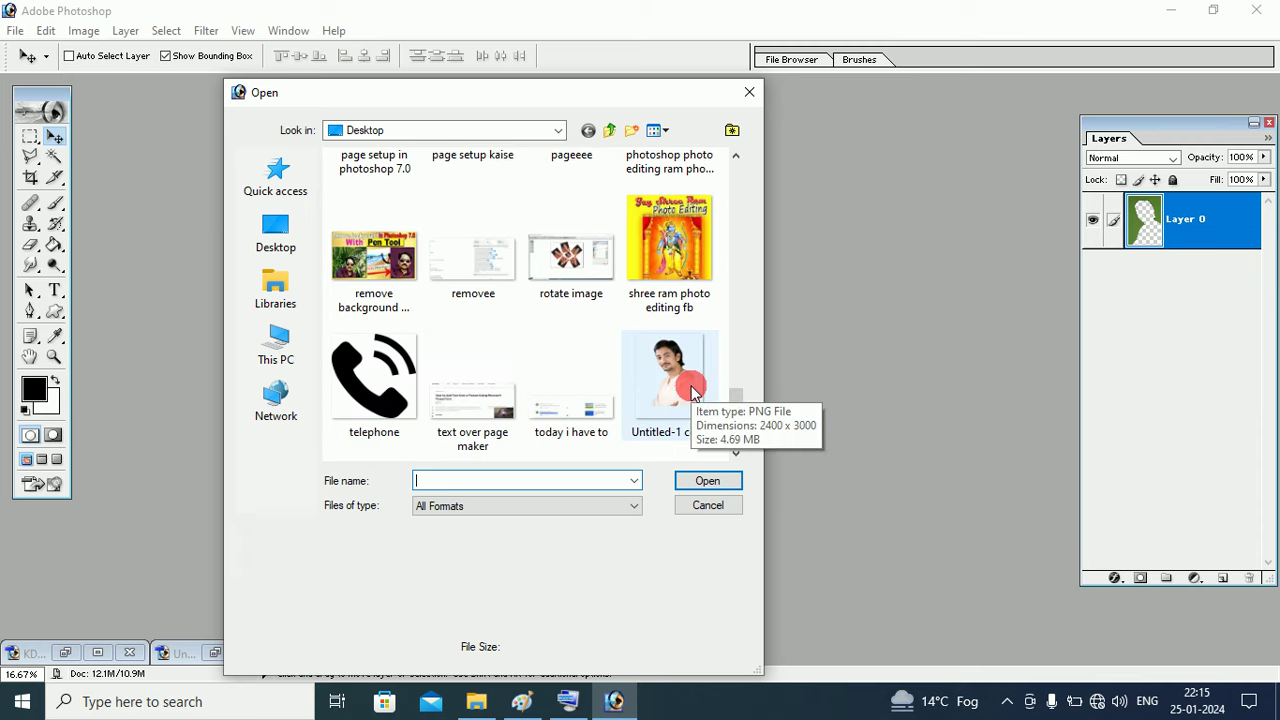
left_click(690, 390)
left_click(722, 481)
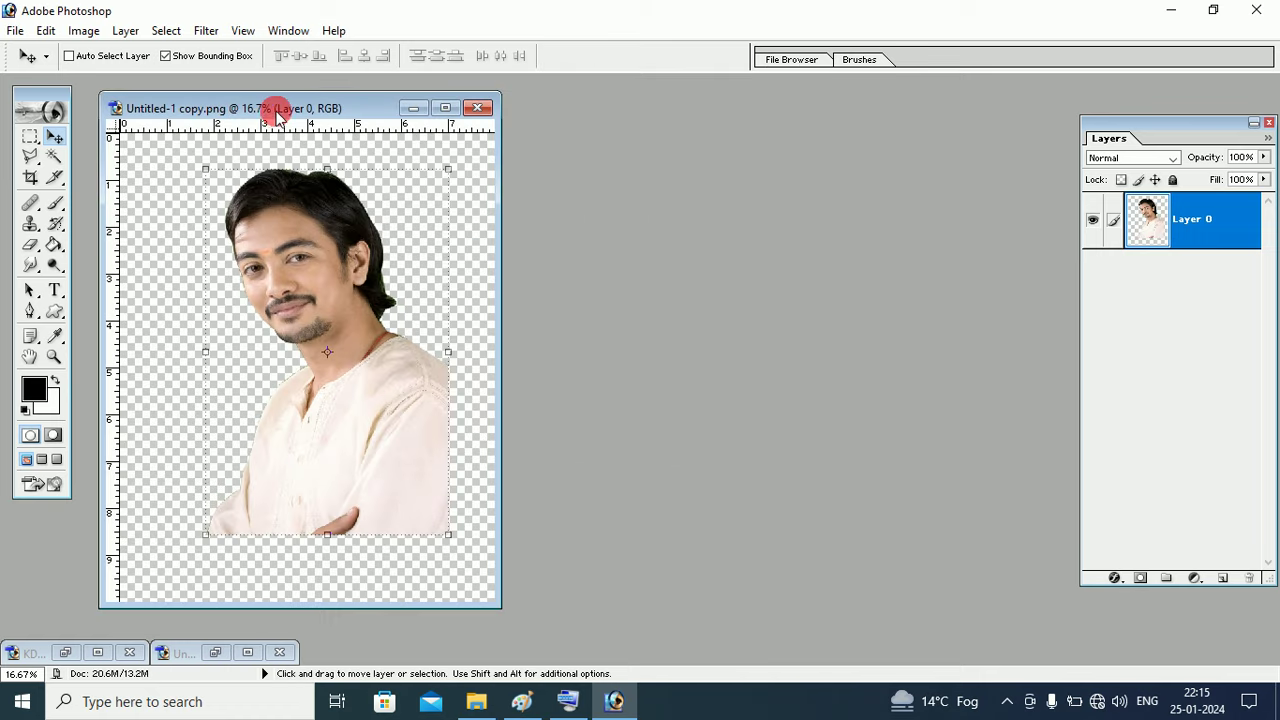
left_click_drag(274, 111, 649, 135)
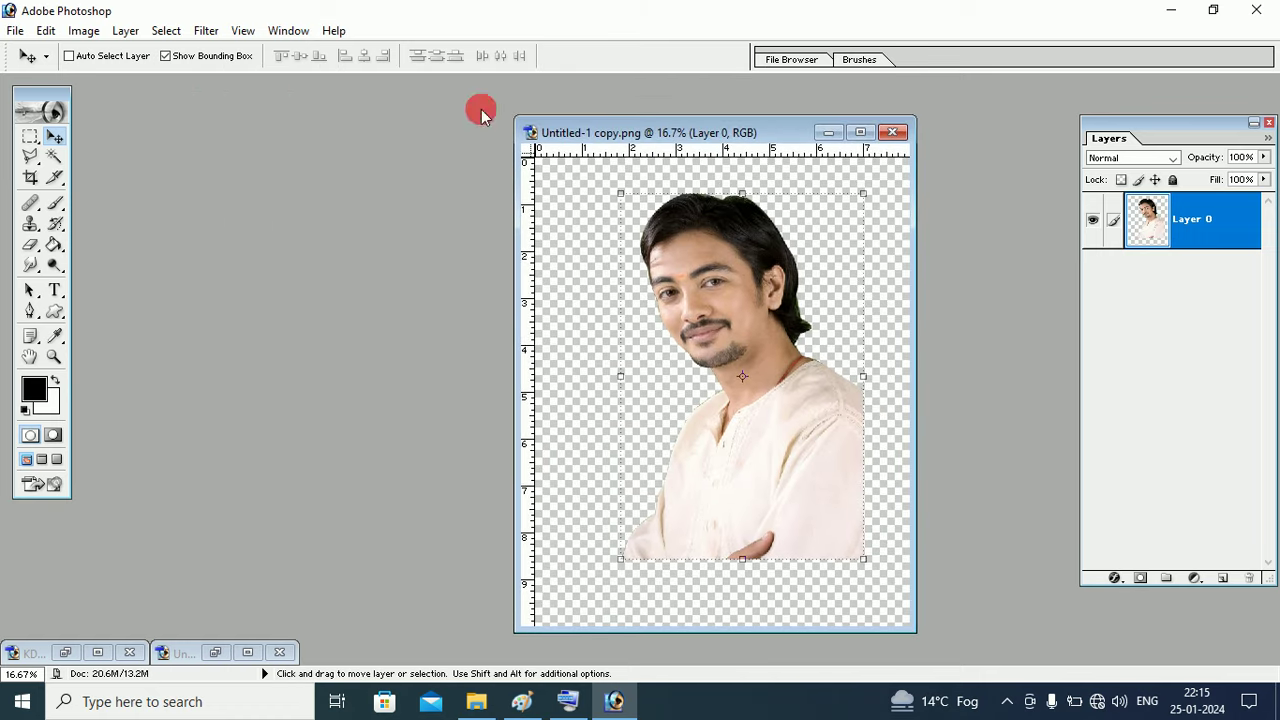
left_click(15, 31)
Create a new 8 x 10 inch document with a white background.
left_click(35, 51)
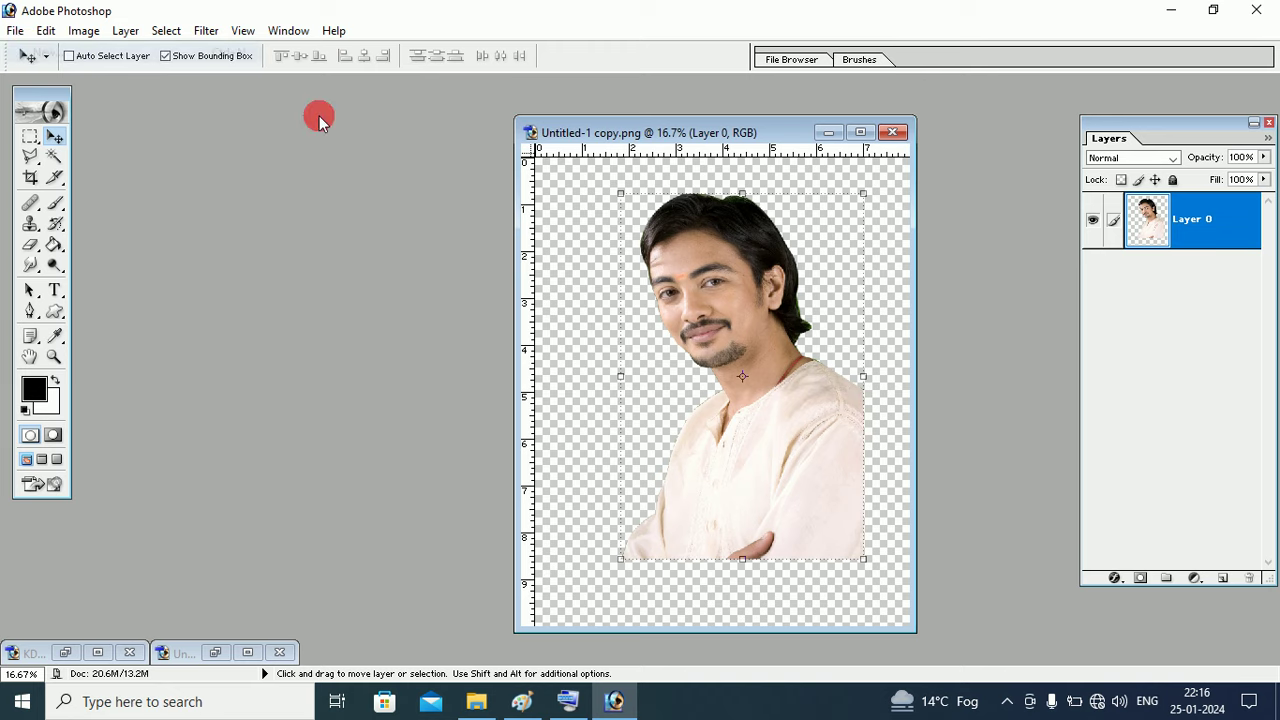
left_click(584, 203)
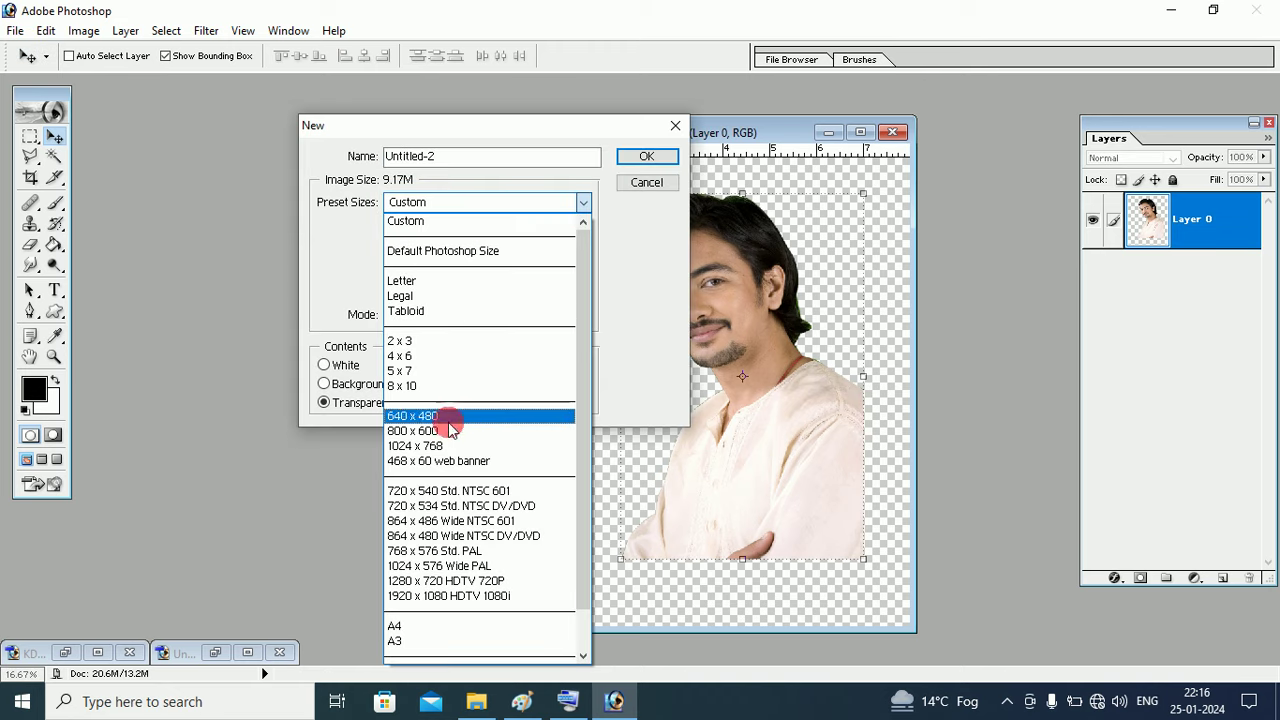
left_click(435, 386)
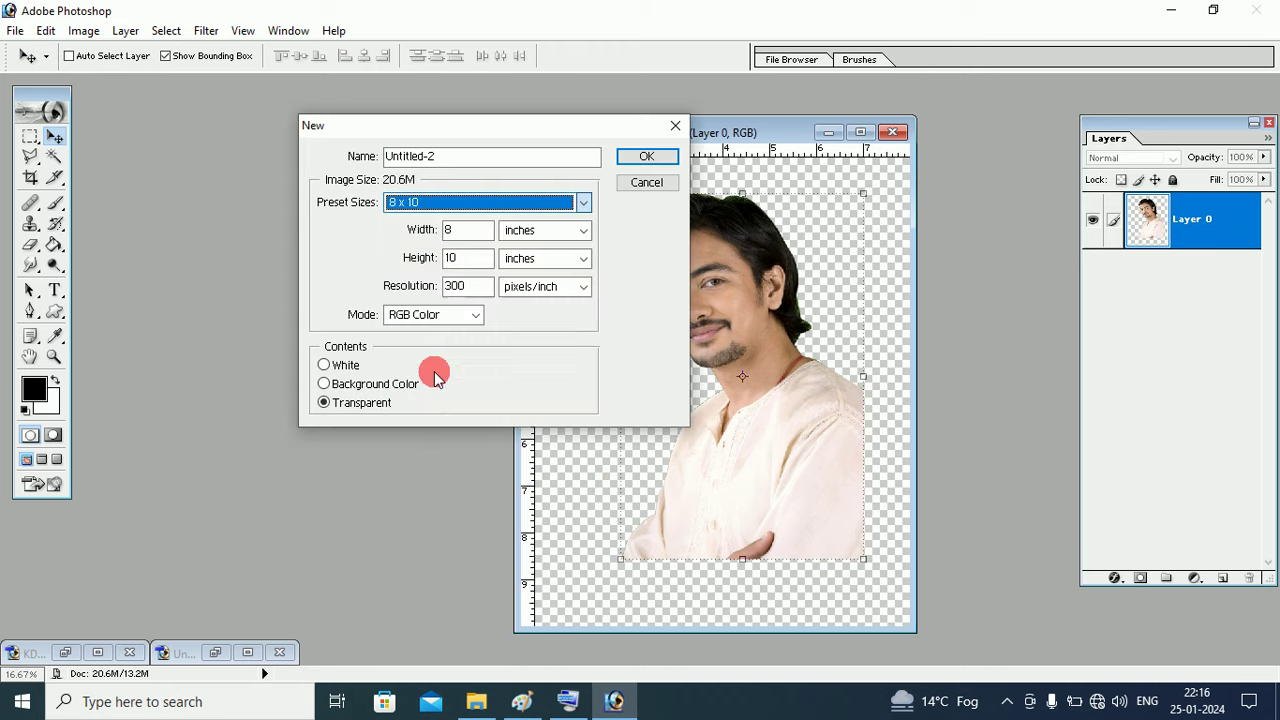
left_click(330, 368)
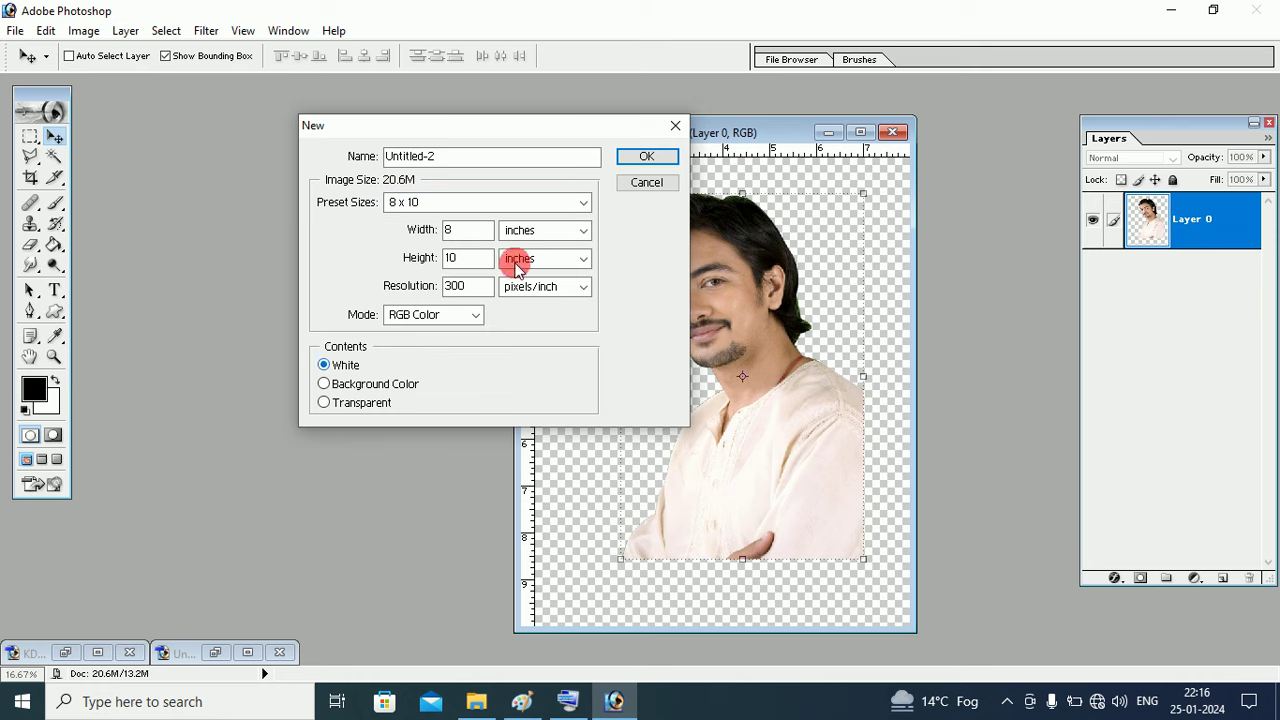
left_click(647, 157)
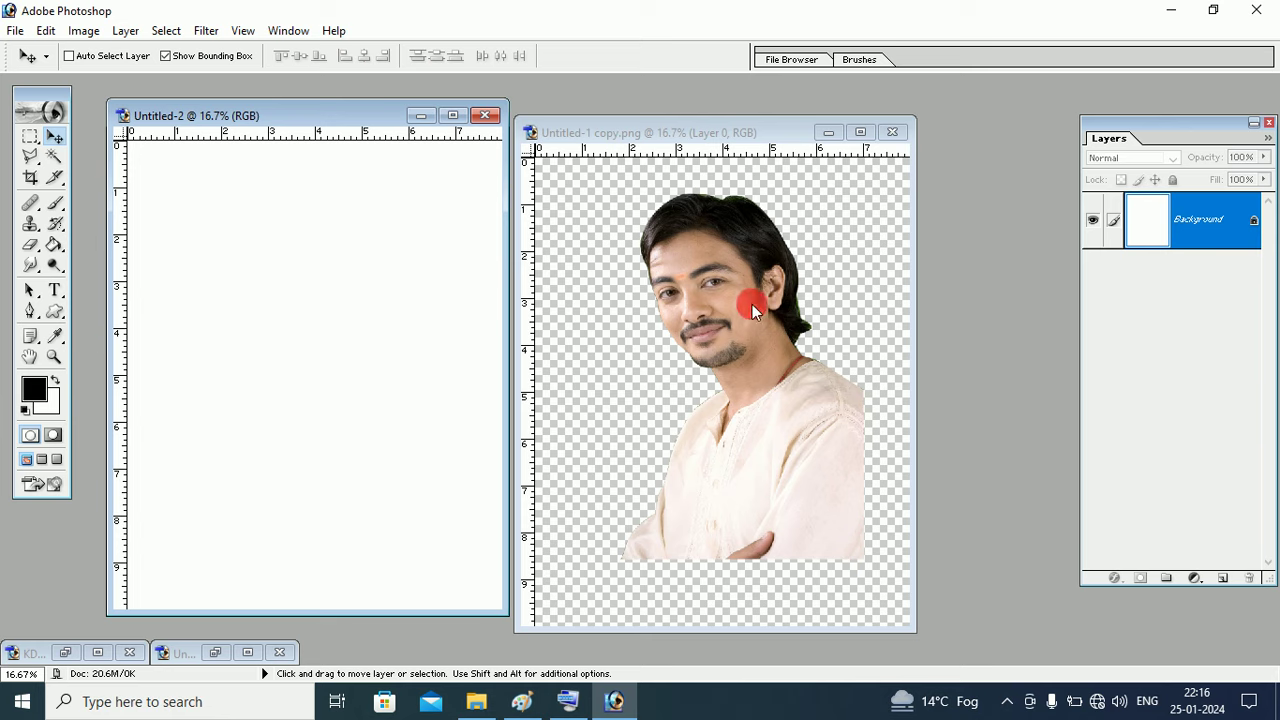
Drag the man's layer from Untitled-1 copy into Untitled-2 and select its Background.
left_click_drag(752, 304, 360, 235)
mouse_move(703, 296)
left_mouse_down()
mouse_move(378, 305)
mouse_move(330, 280)
mouse_move(282, 281)
left_mouse_up()
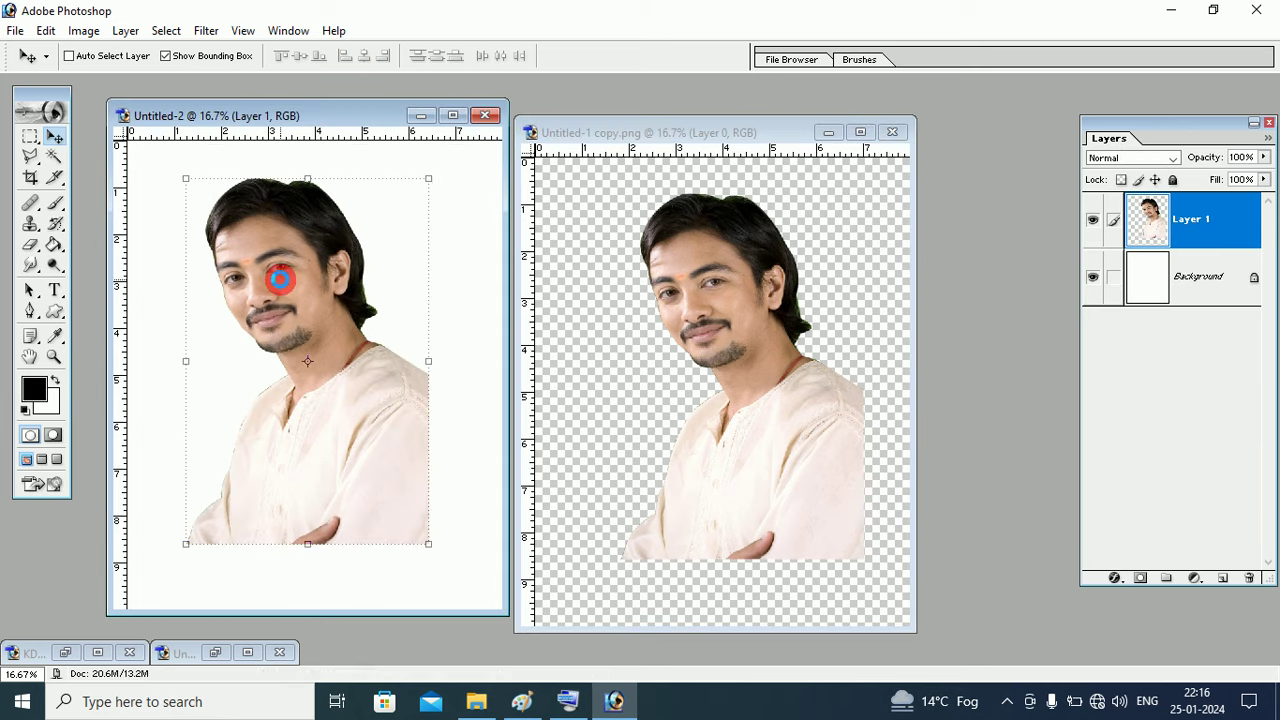
left_click(1228, 283)
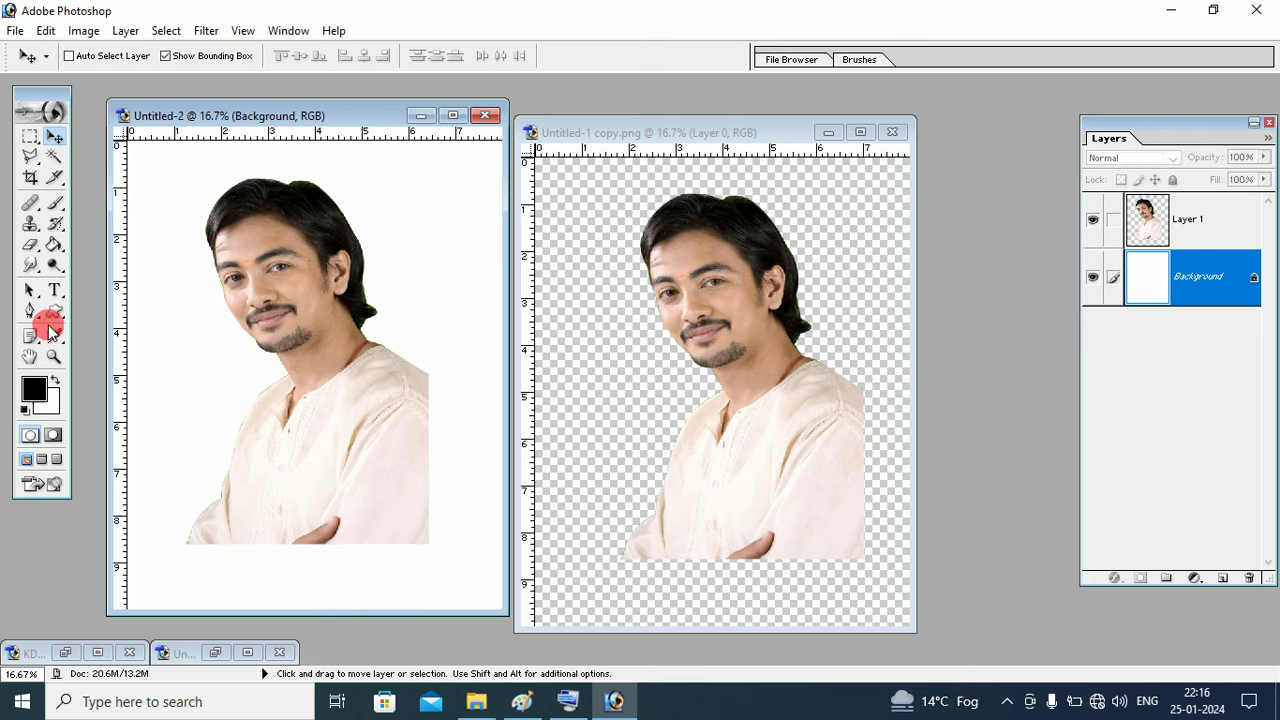
Set the foreground colour to blue #2481E1.
left_click(34, 389)
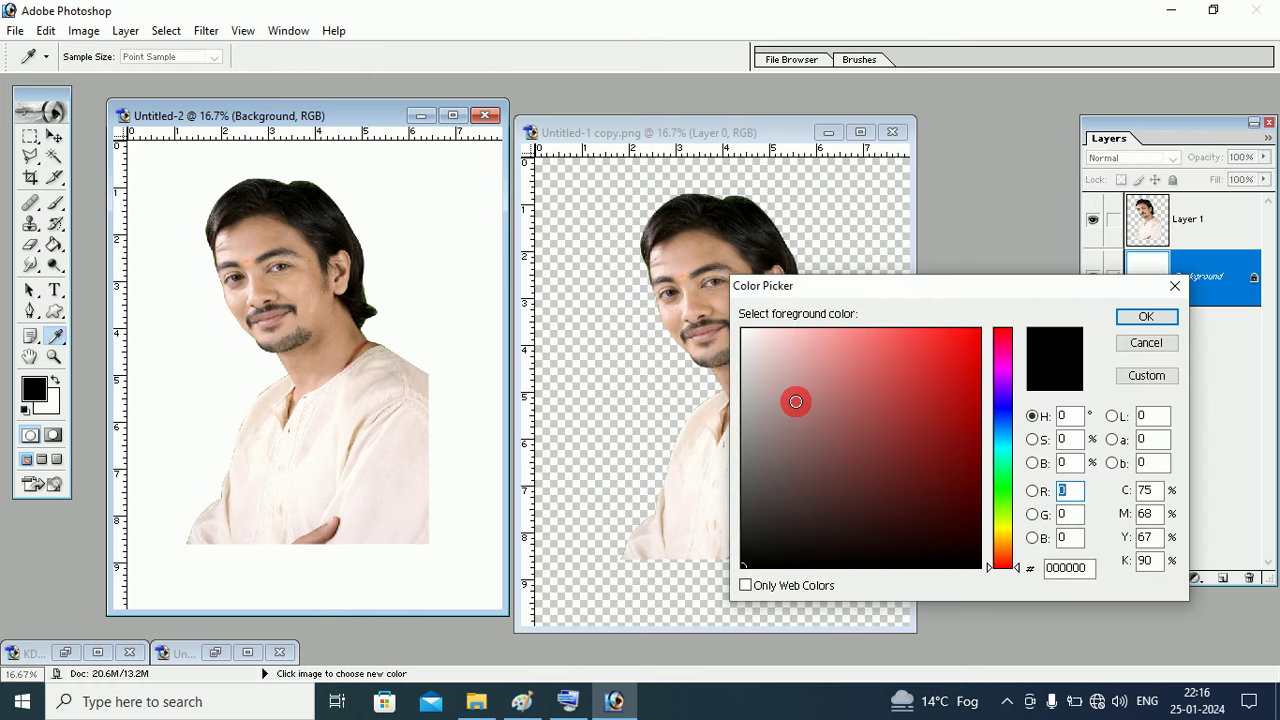
left_click(958, 476)
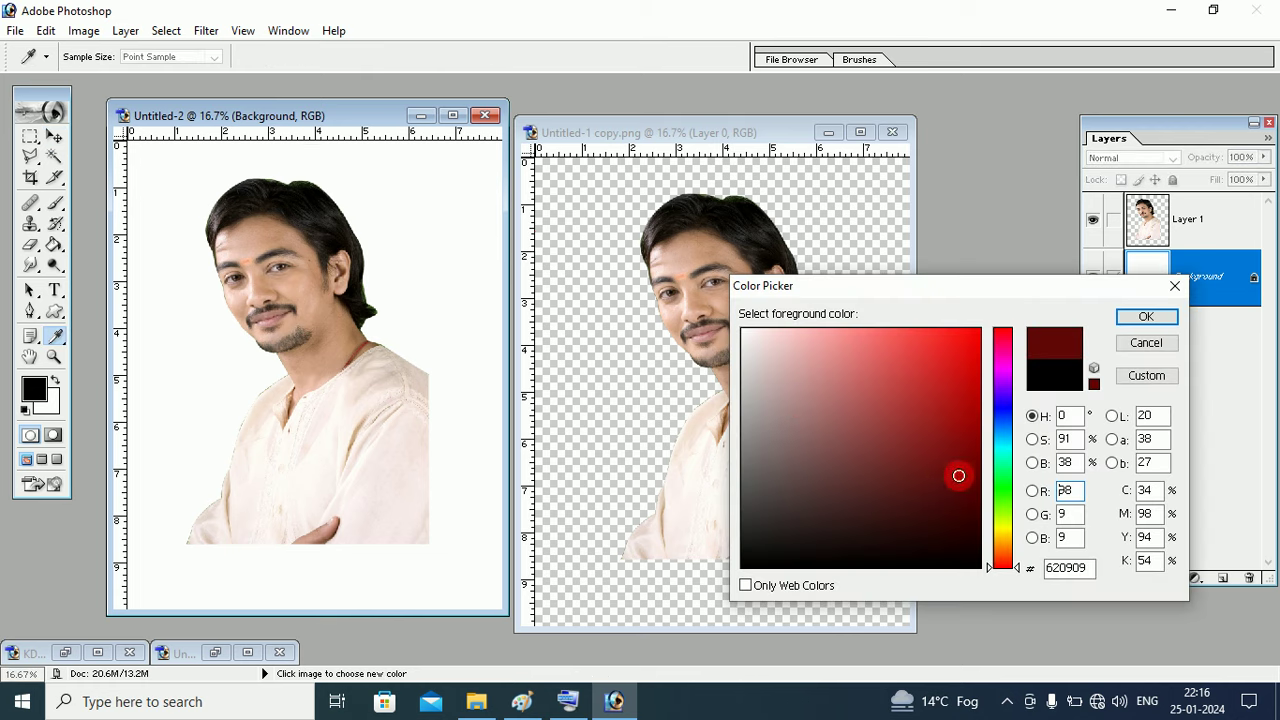
left_click(1001, 430)
left_click(941, 357)
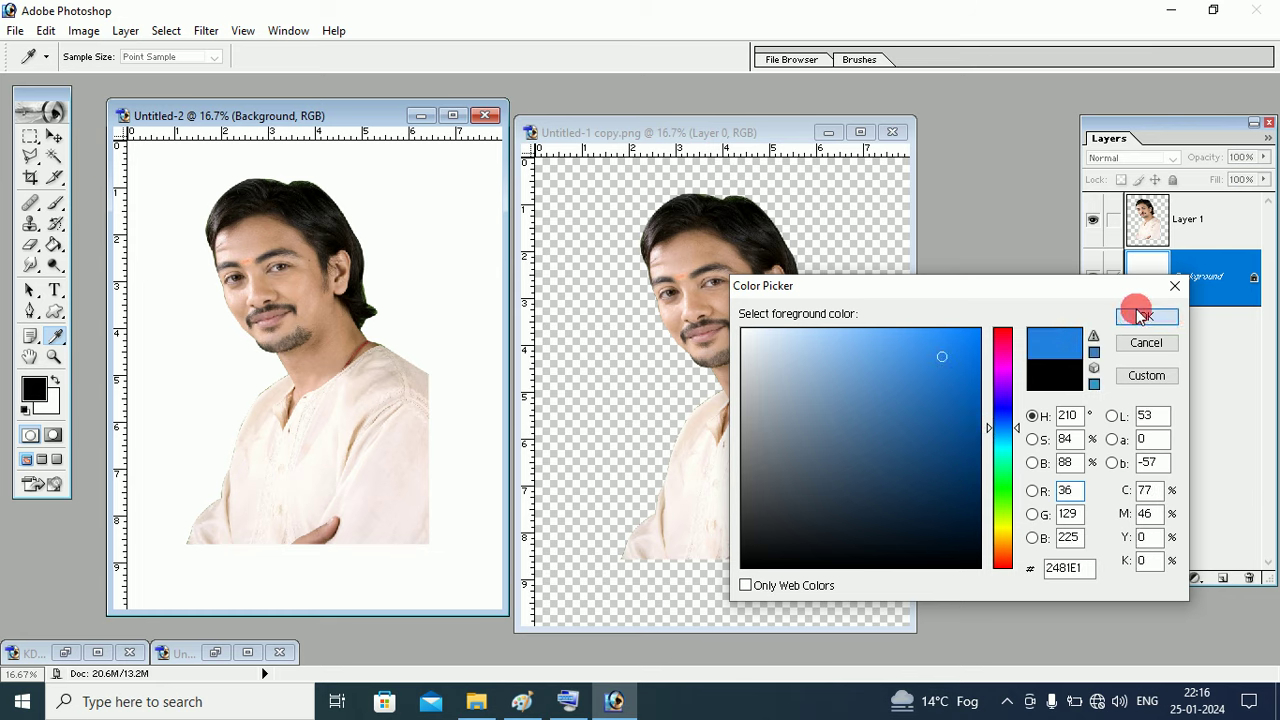
left_click(1140, 316)
Fill the white Background with the blue using the Paint Bucket, then zoom out.
left_click(55, 245)
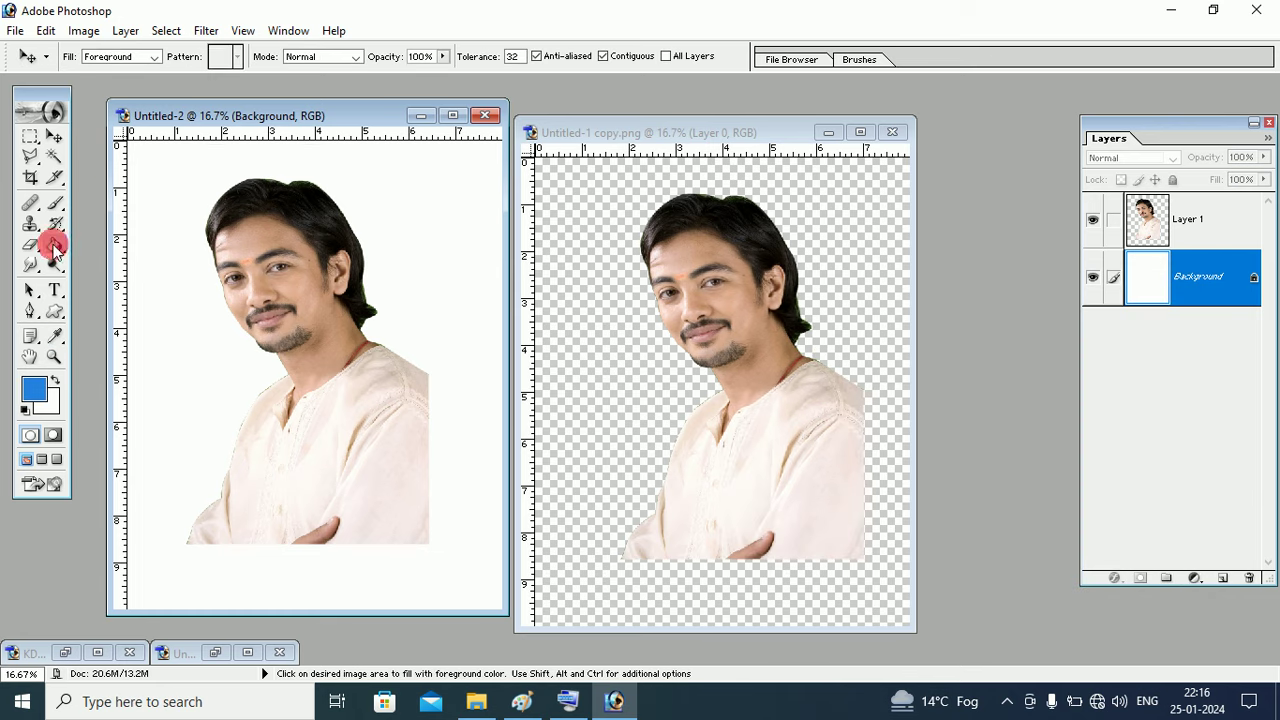
left_click(424, 236)
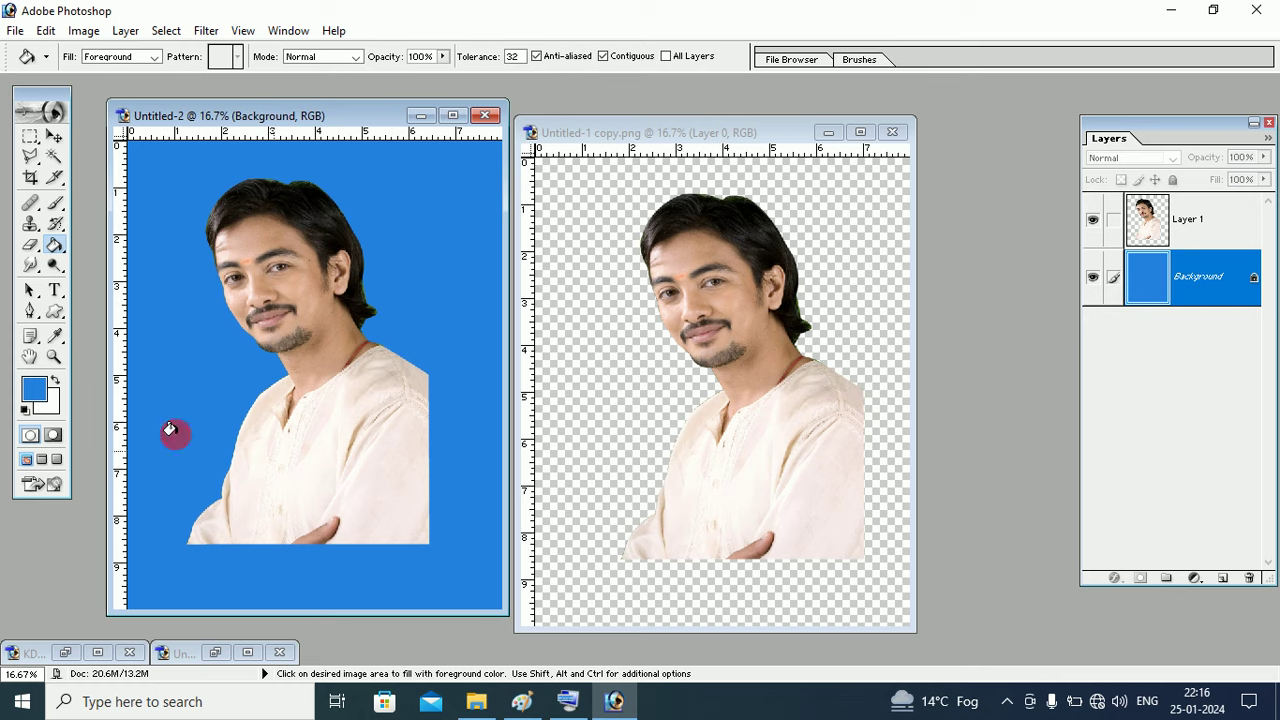
left_click(53, 356)
left_click(343, 404, "alt")
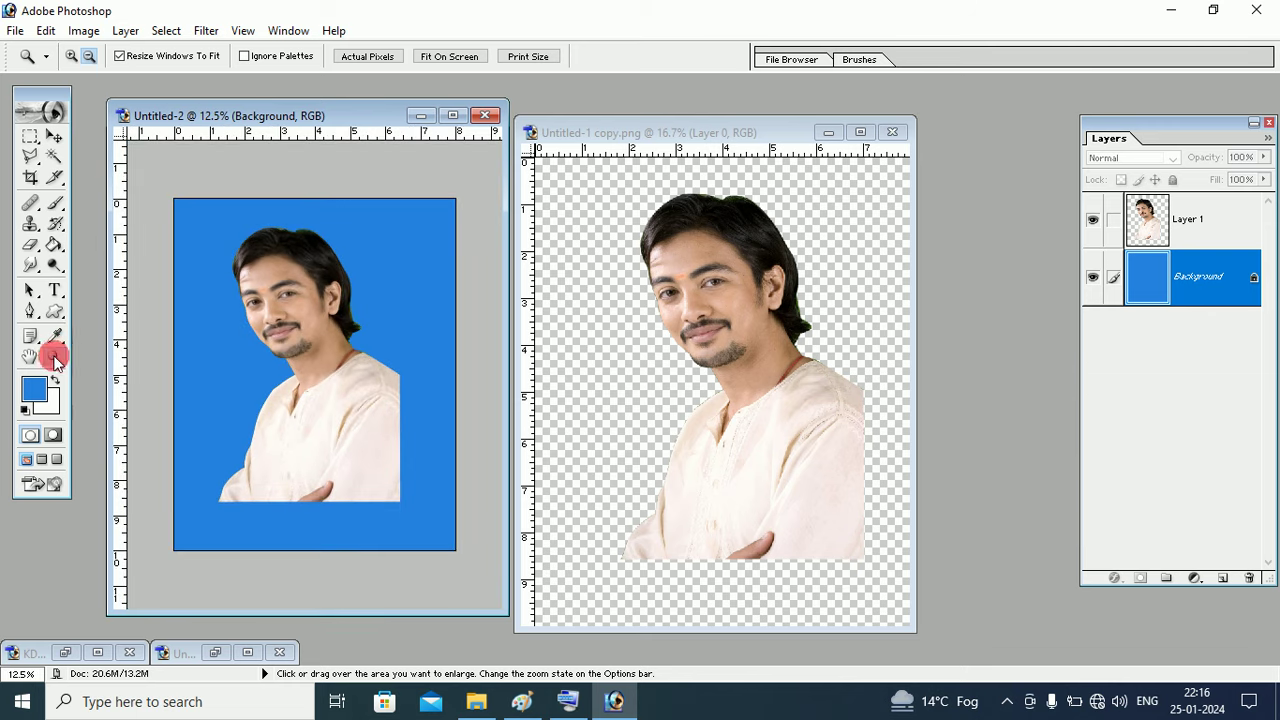
left_click(69, 58)
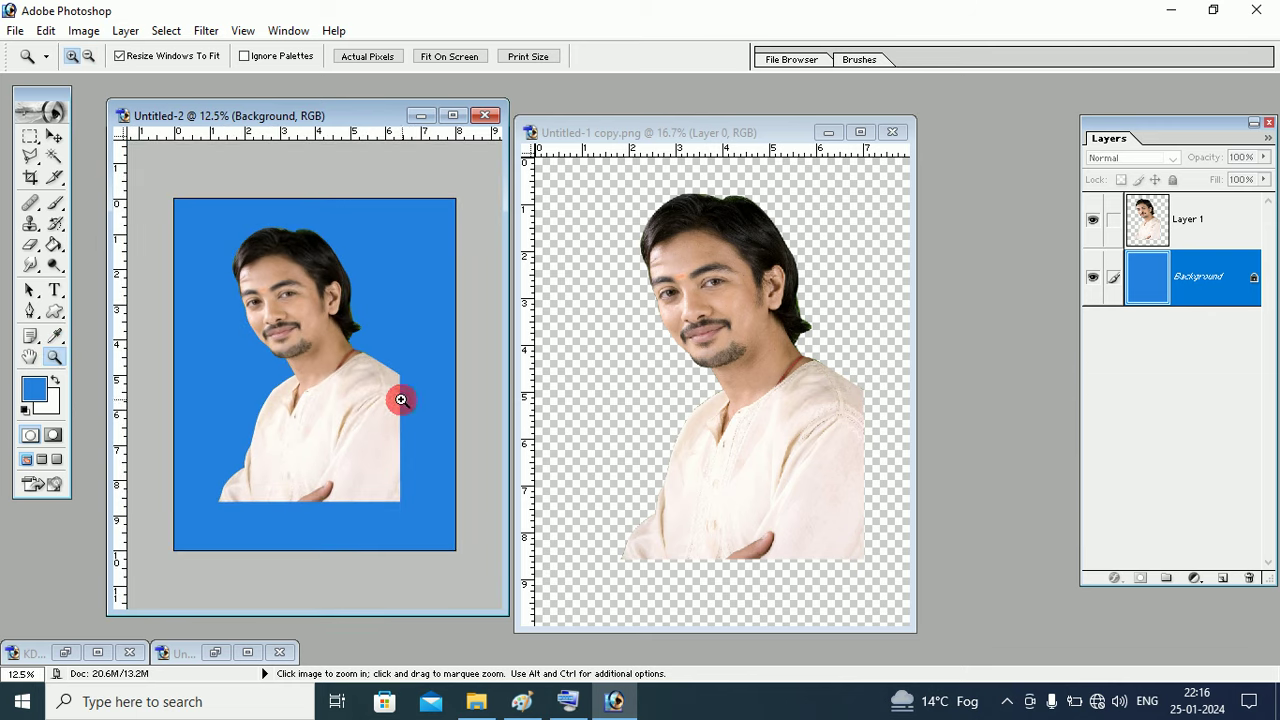
left_click(373, 407)
left_click(391, 374)
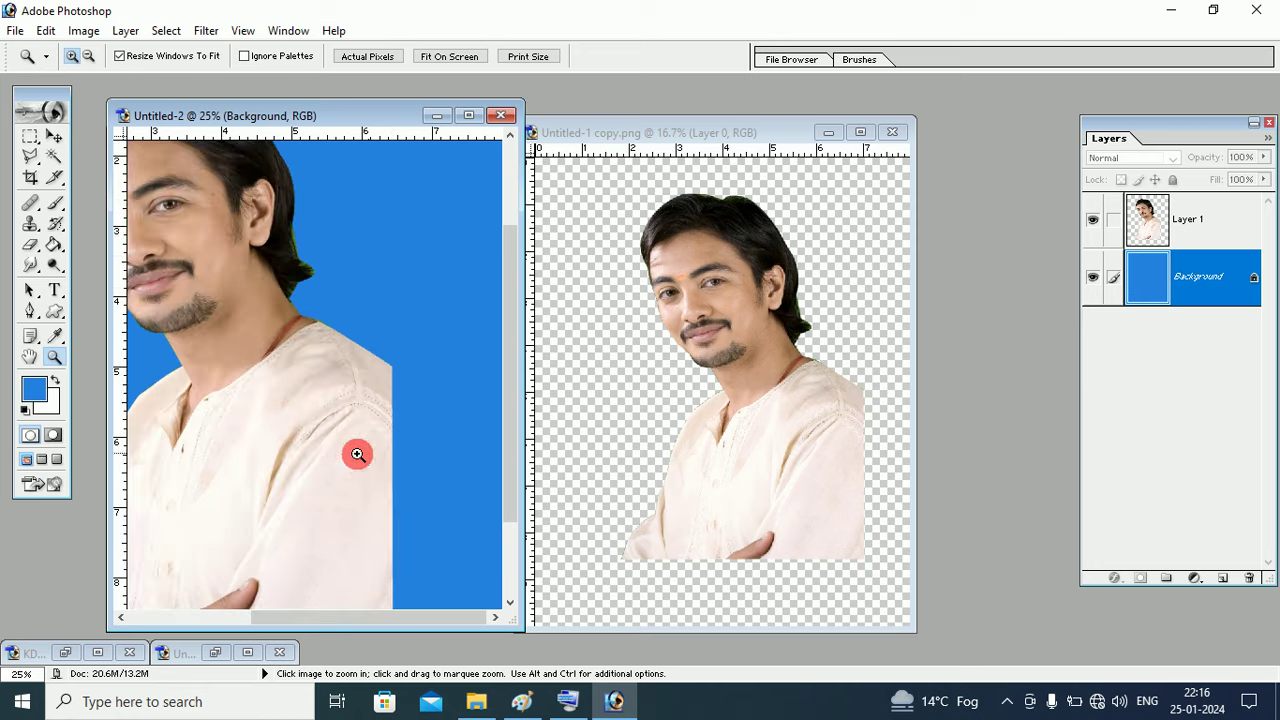
left_click(336, 427)
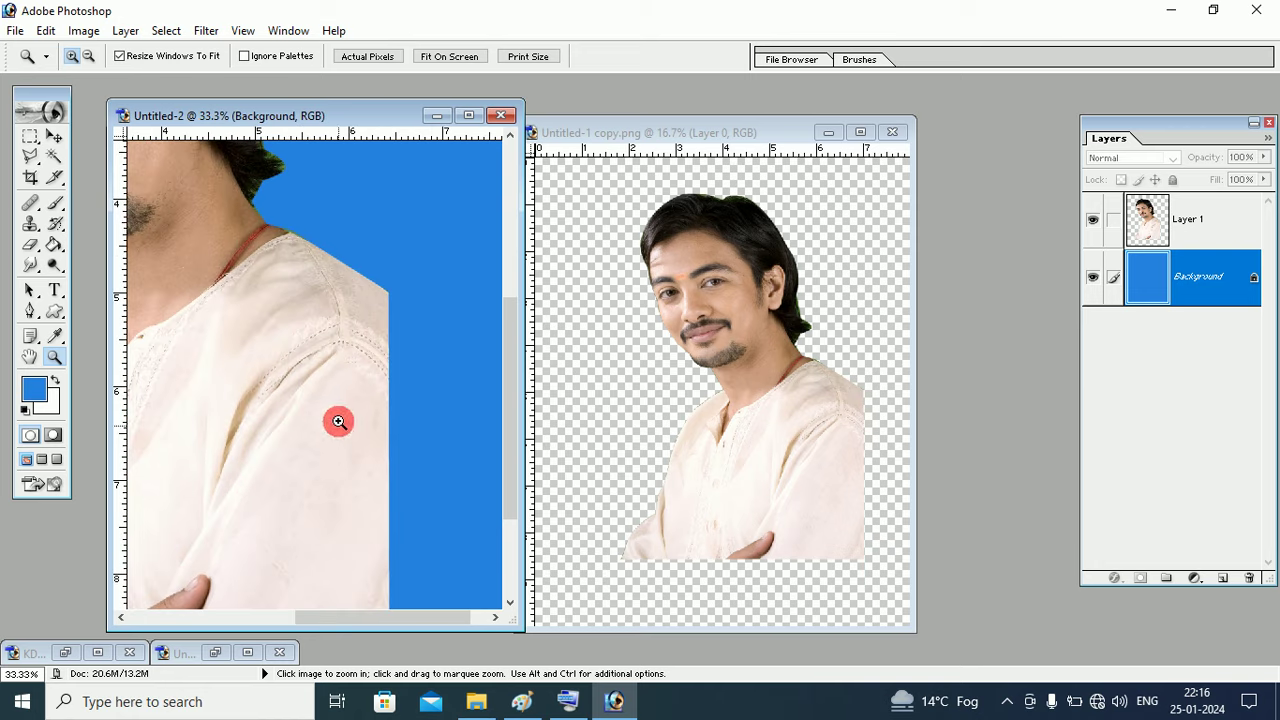
left_click(468, 115)
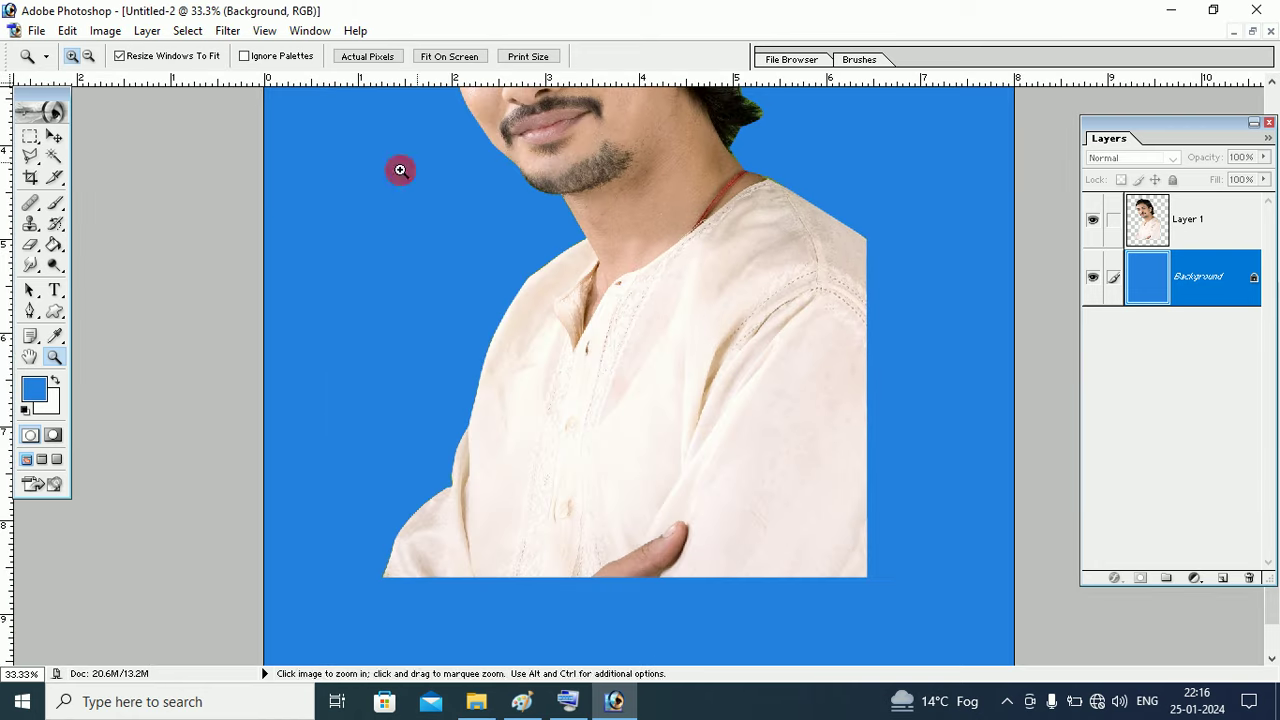
left_click(28, 360)
mouse_move(791, 306)
left_mouse_down()
mouse_move(757, 437)
mouse_move(757, 600)
left_mouse_up()
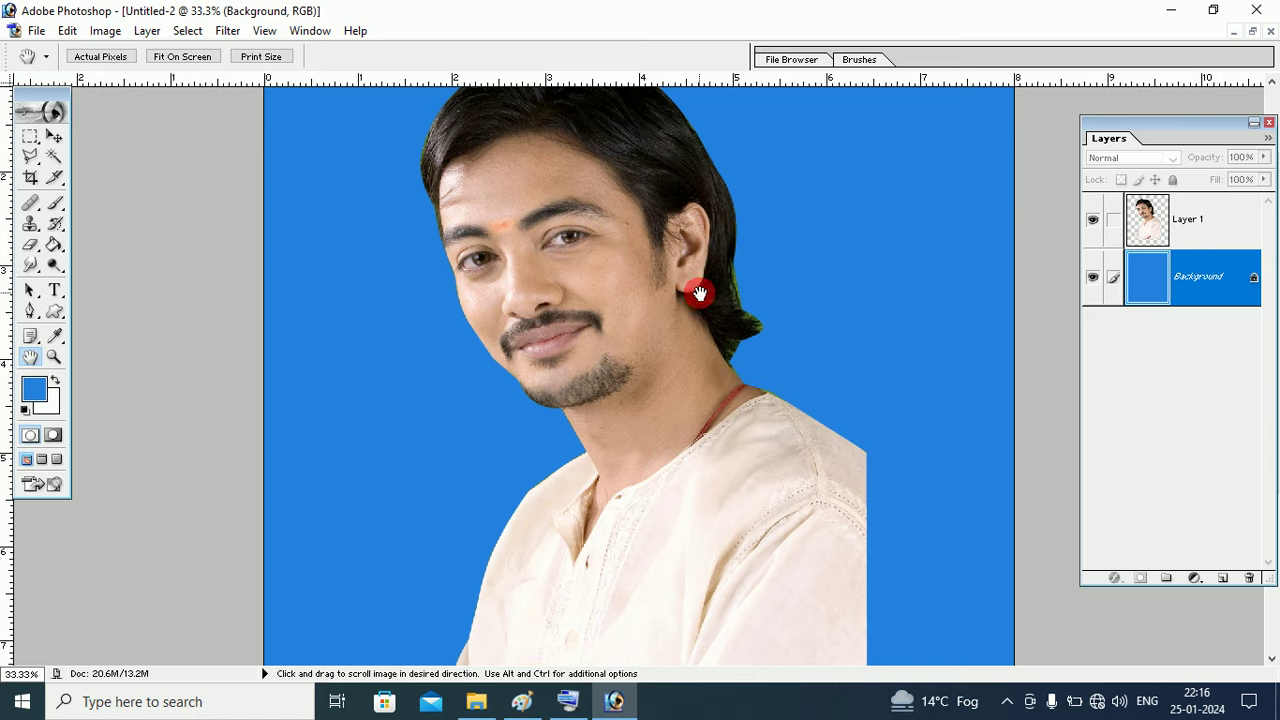
left_click_drag(697, 289, 697, 391)
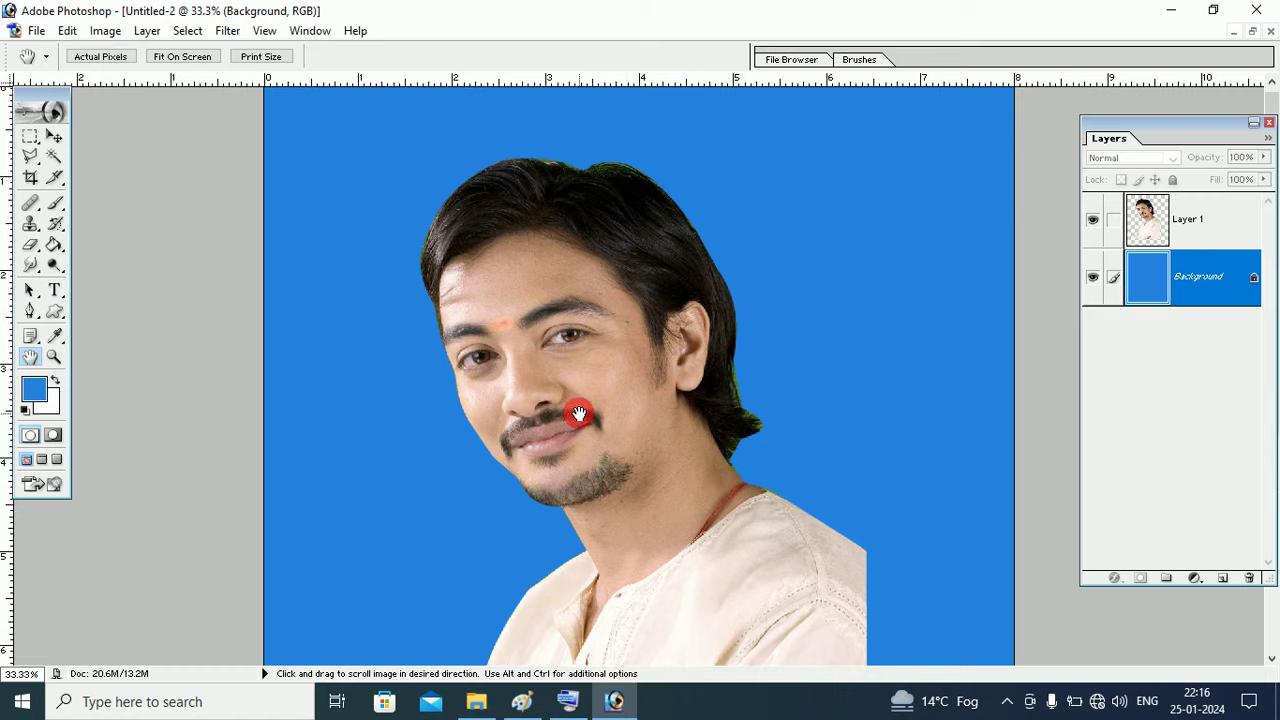
left_click_drag(629, 466, 566, 294)
mouse_move(650, 418)
left_mouse_down()
mouse_move(633, 300)
mouse_move(620, 475)
left_mouse_up()
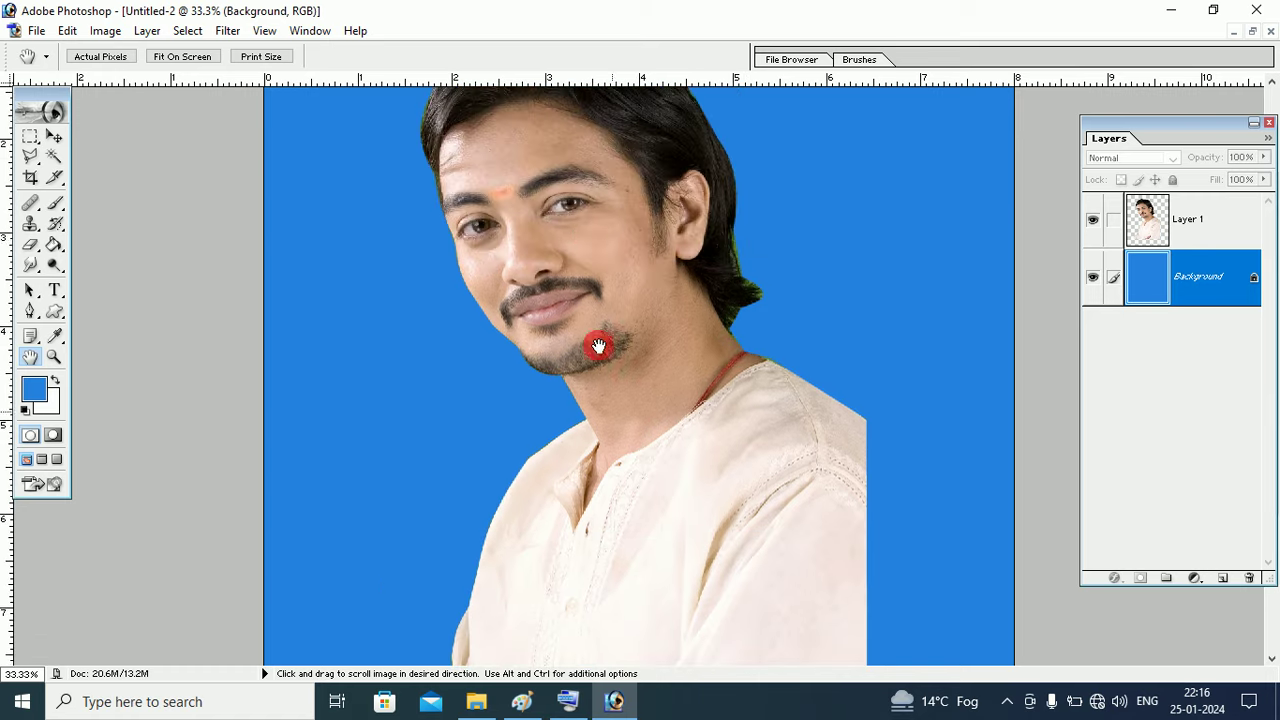
left_click_drag(594, 349, 592, 399)
left_click_drag(586, 277, 591, 314)
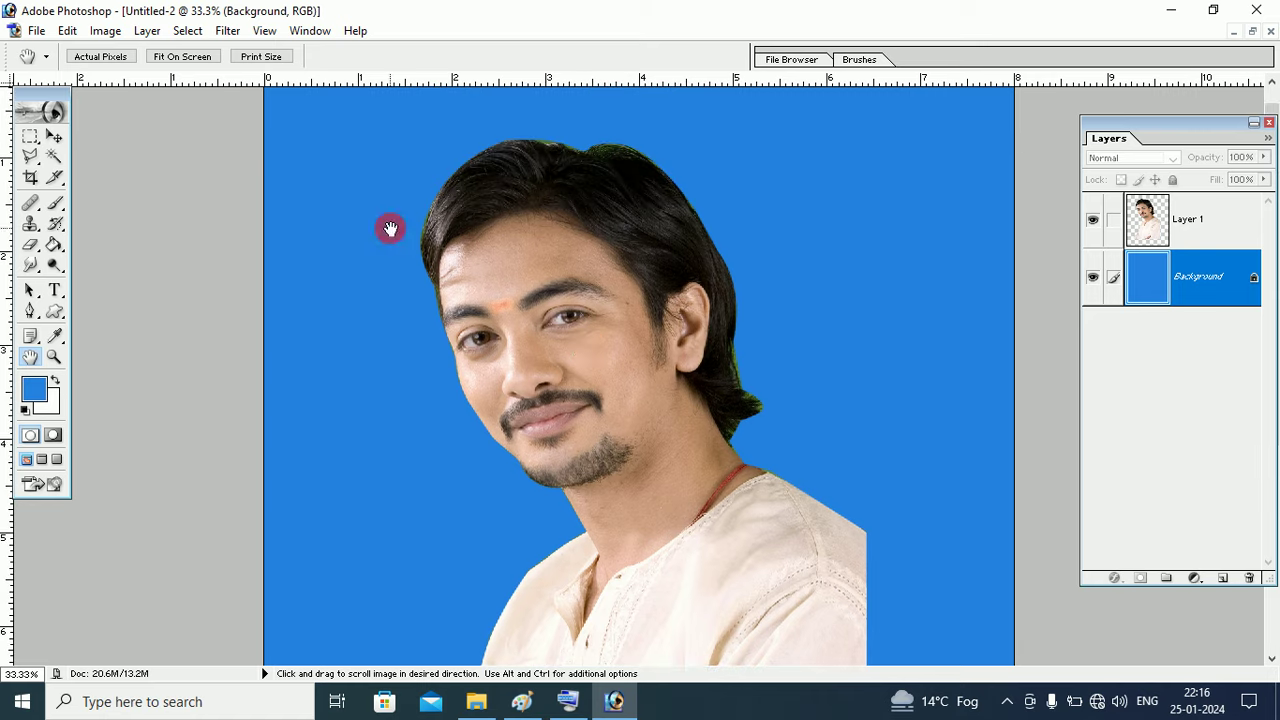
left_click(182, 56)
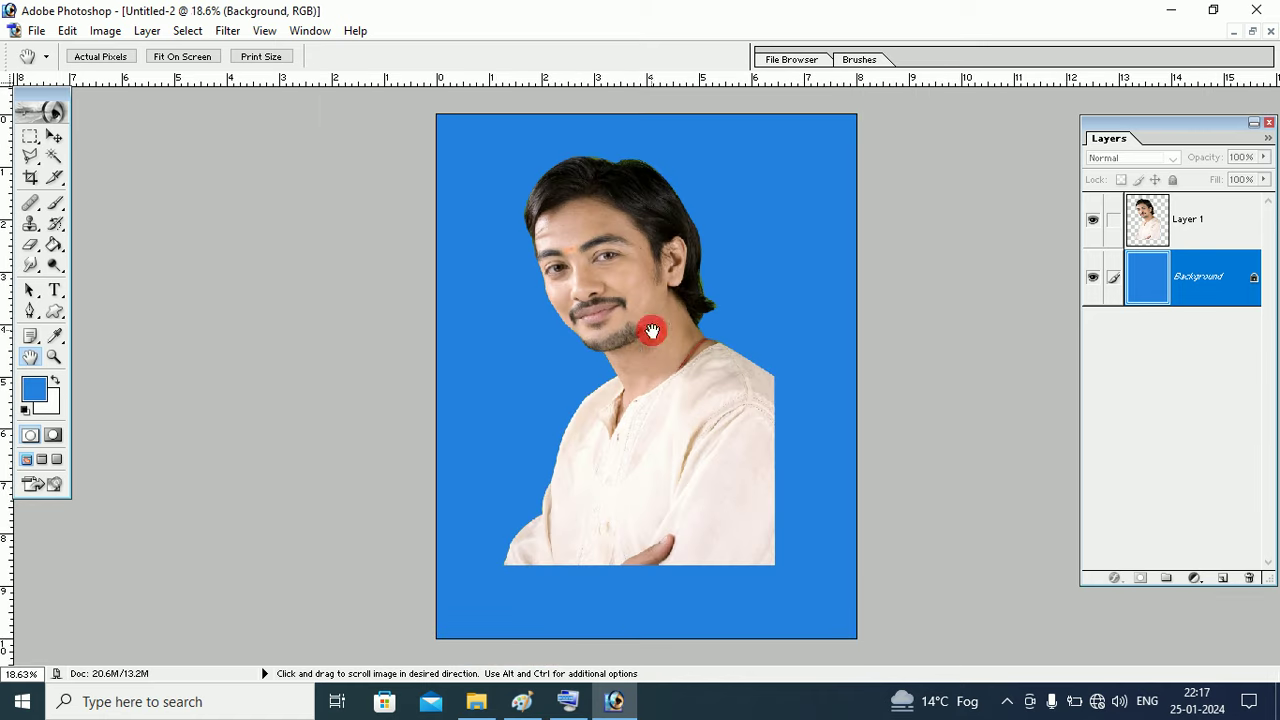
left_click(1253, 34)
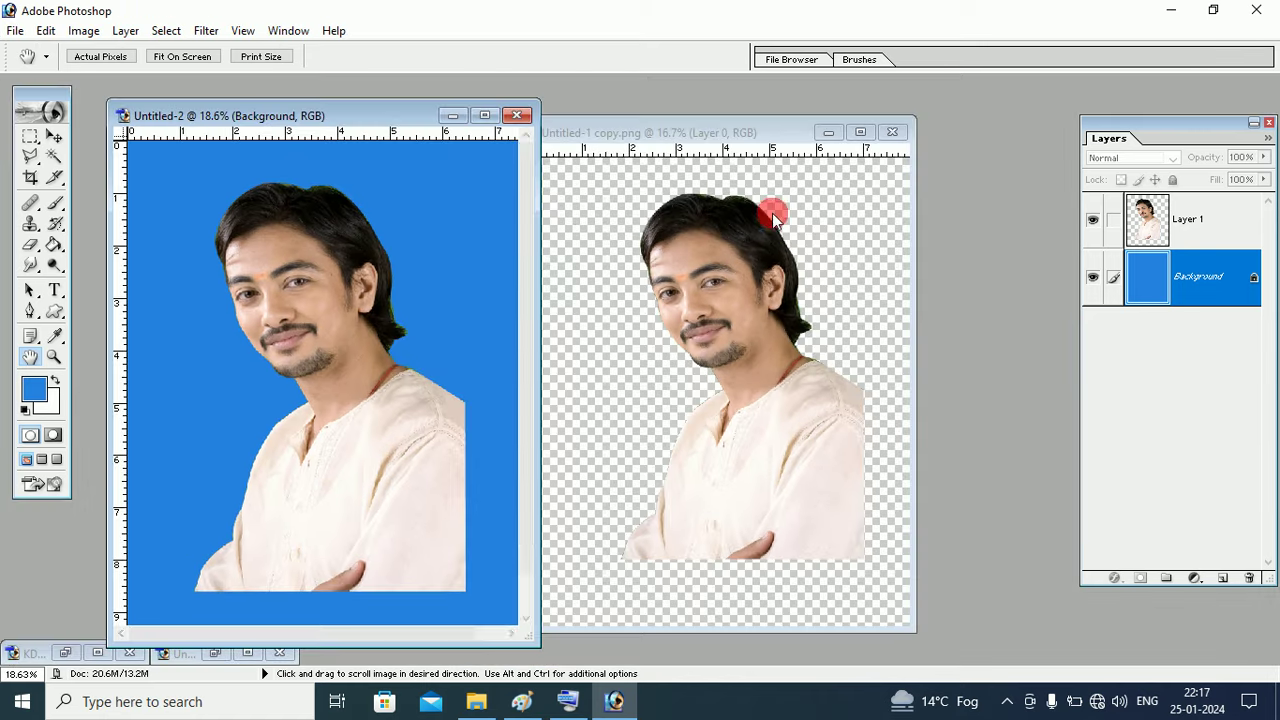